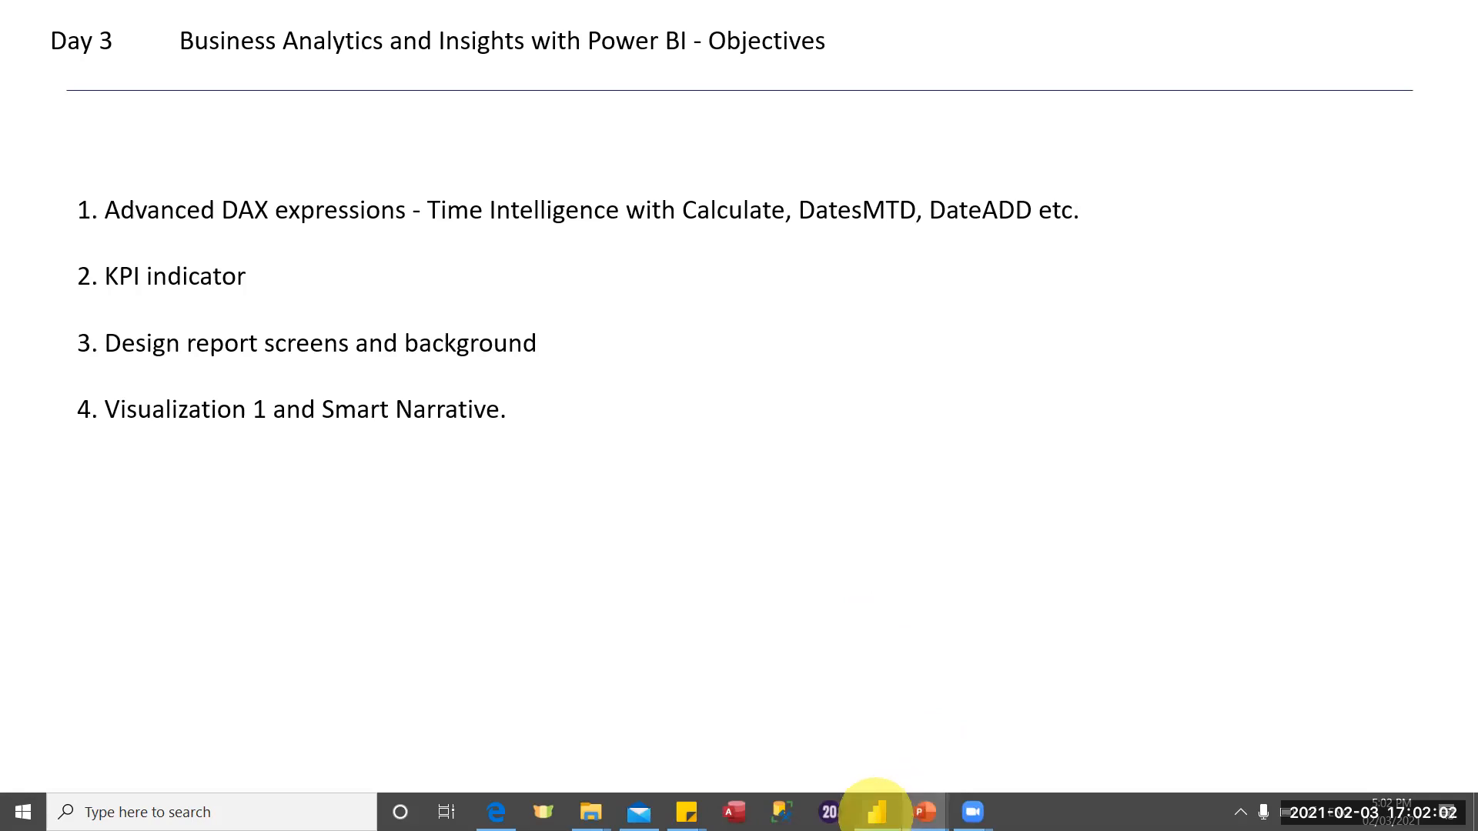
Switch to Power BI Desktop and add the measure EXpense Budget Full year = SUM('02Expense Budget'[Expense budget]) to the Expense Measures table.
click(875, 810)
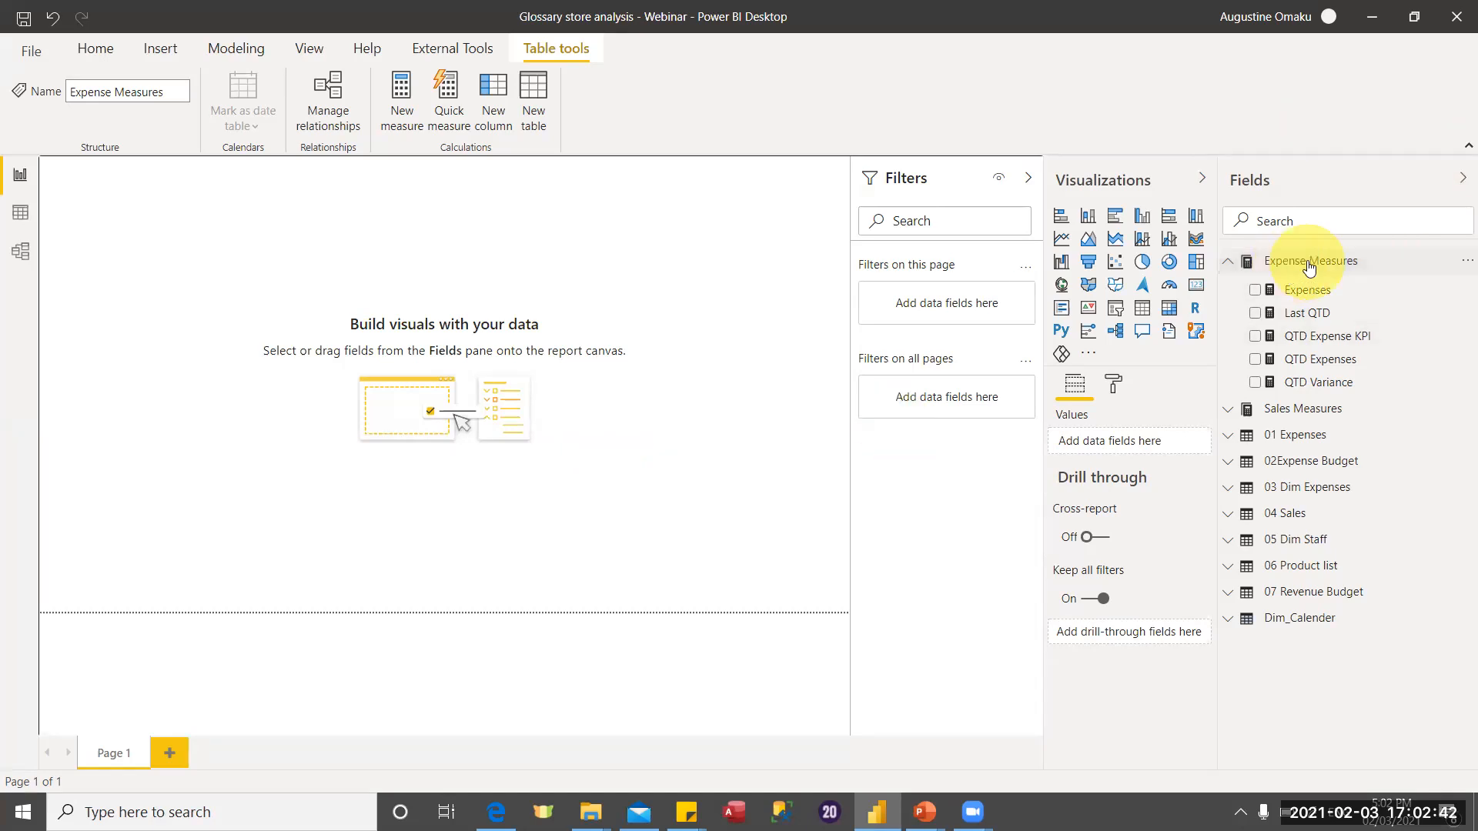
click(1460, 264)
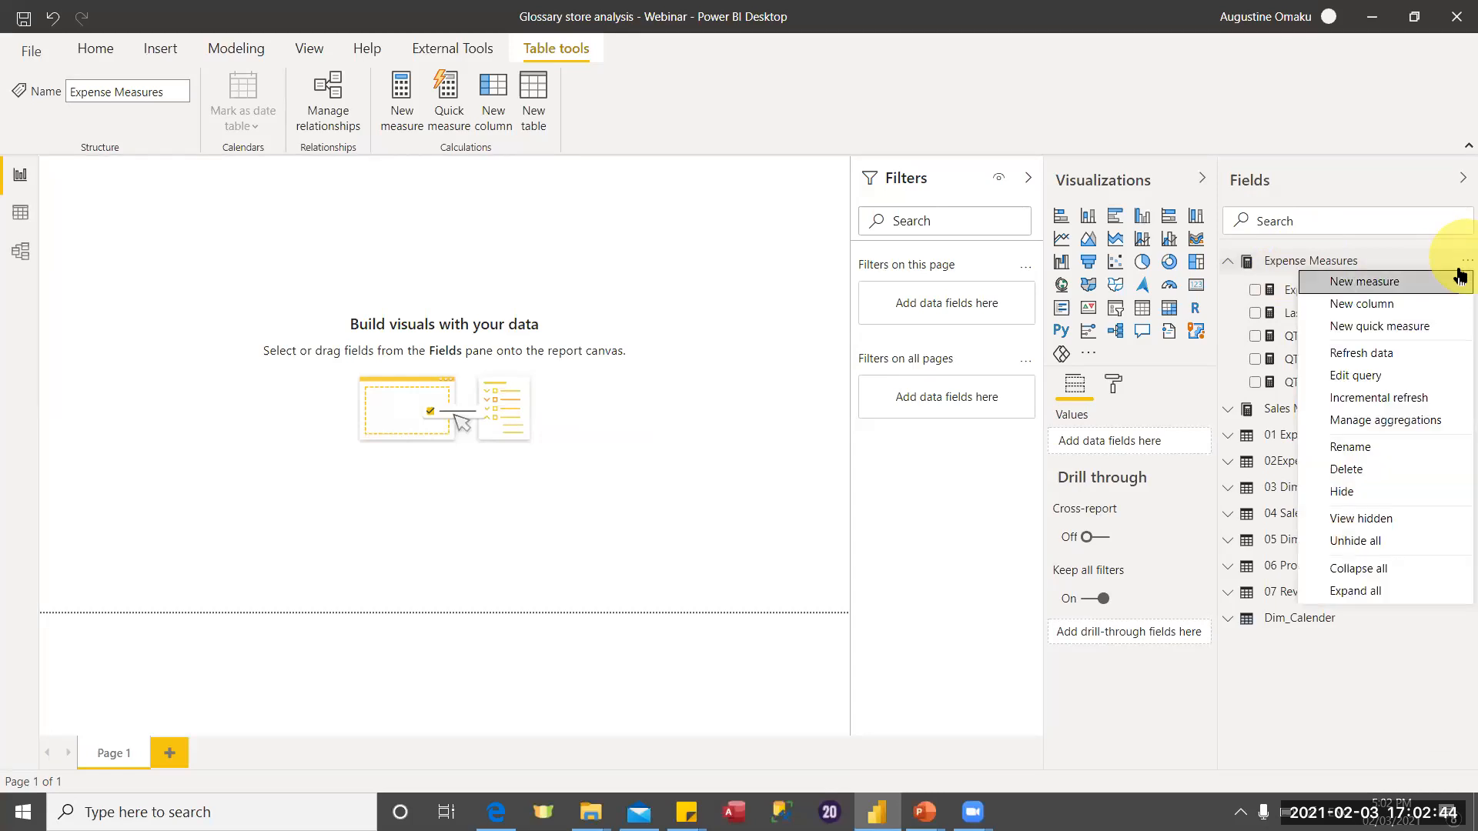
click(705, 290)
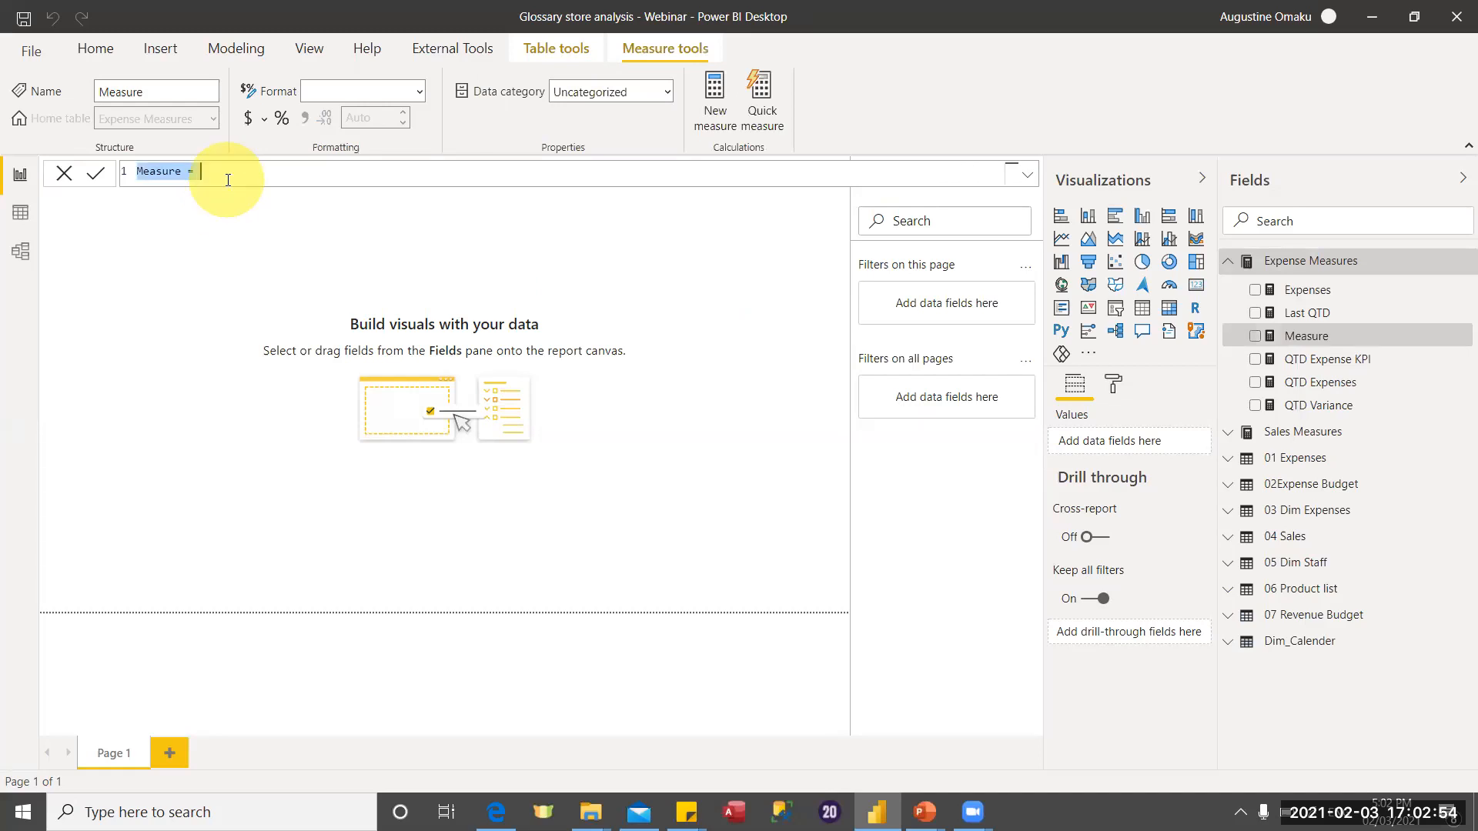
text(EXpen)
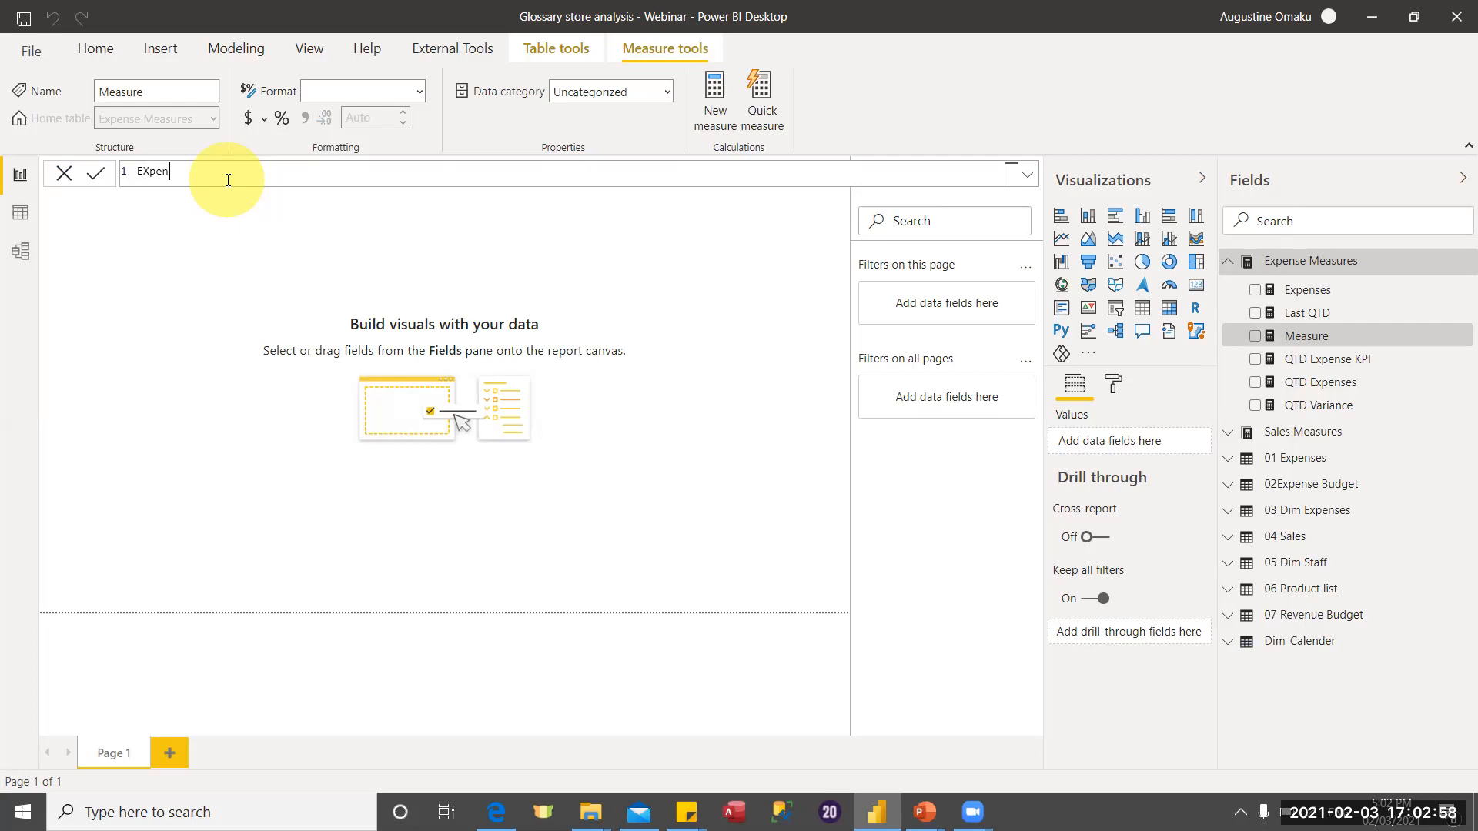
text(se Budget Full year = sum)
key(Tab)
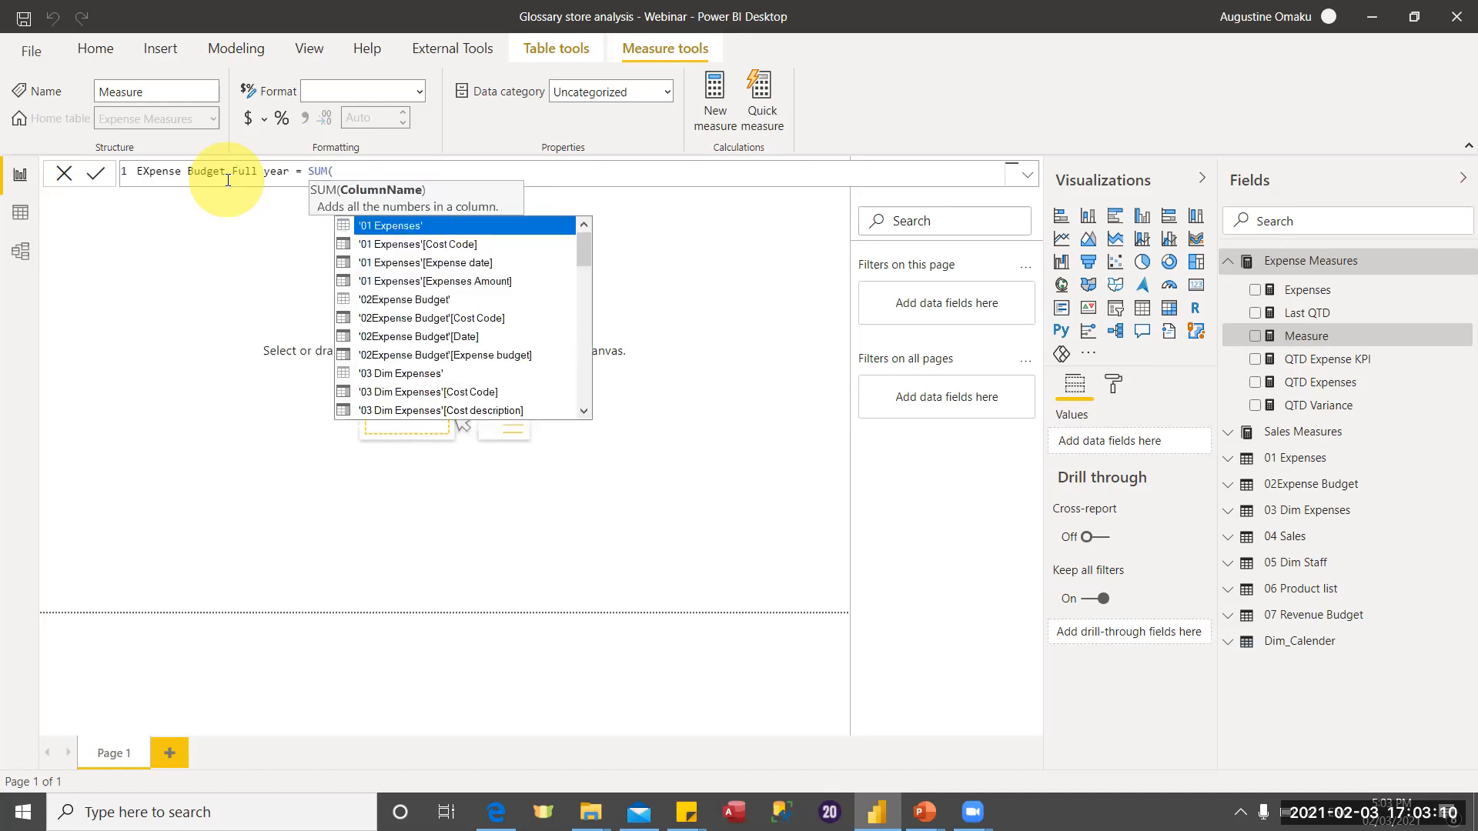
text(bu)
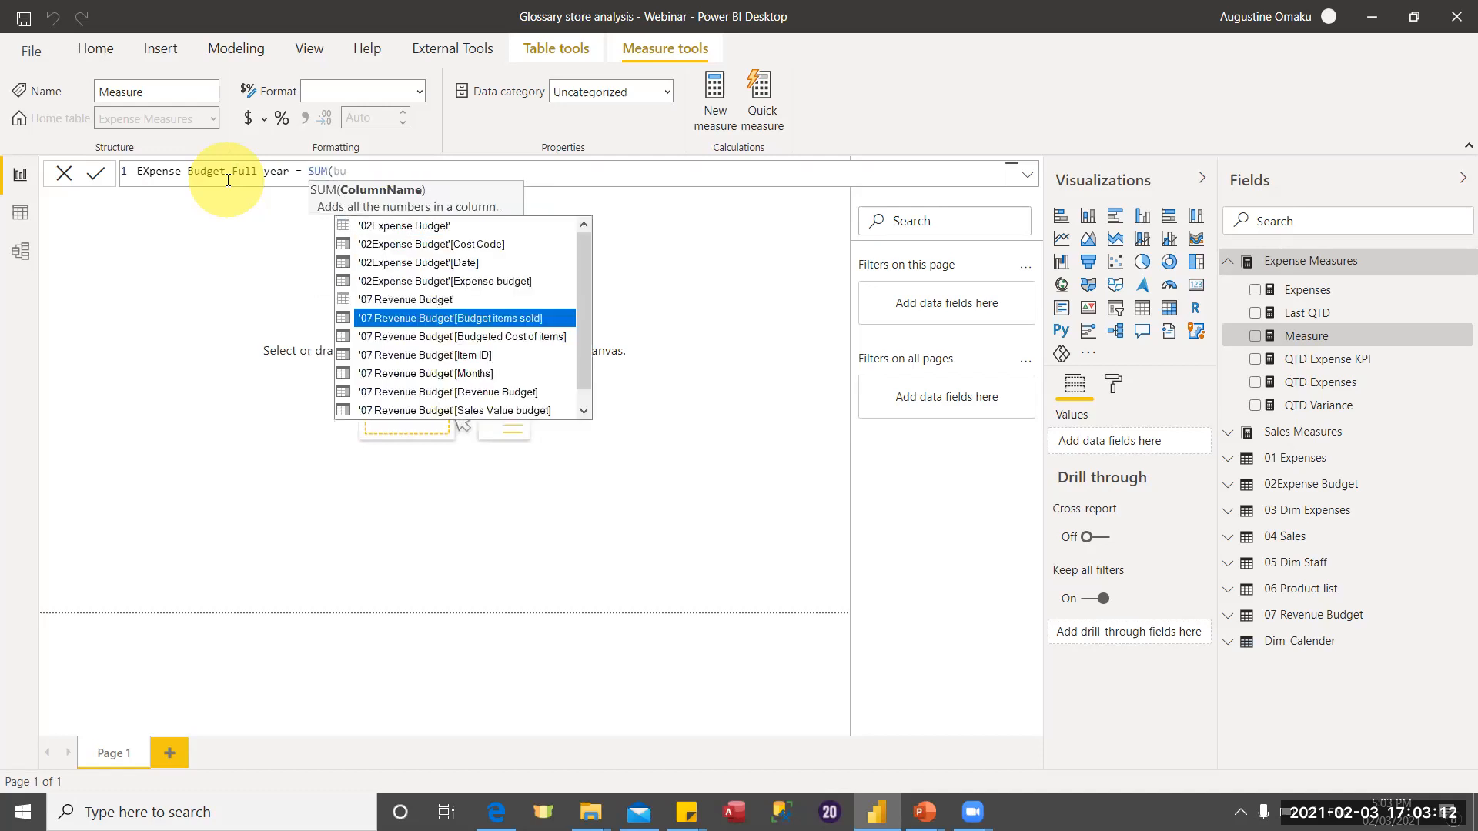
double_click(515, 281)
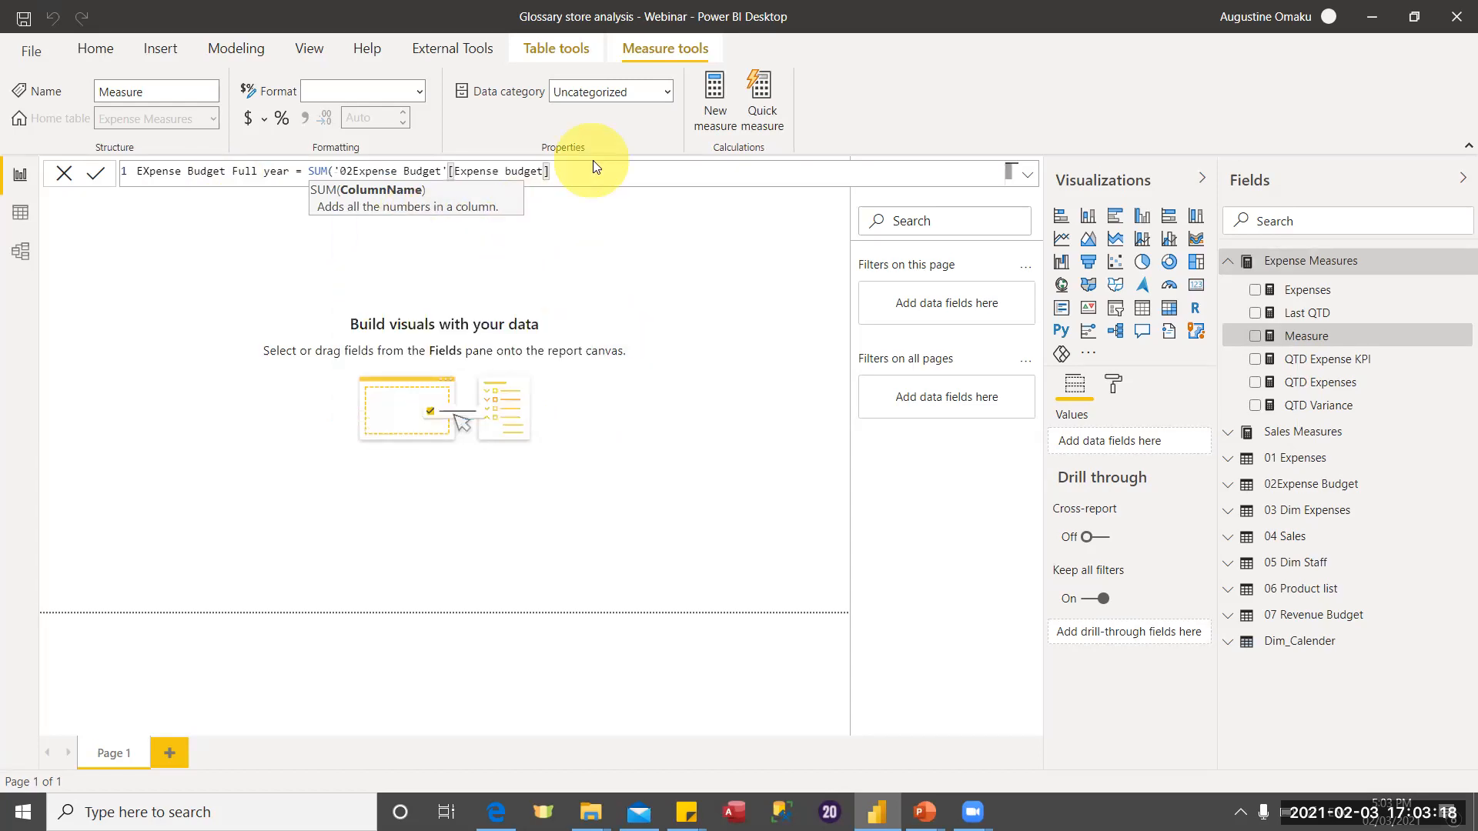
text())
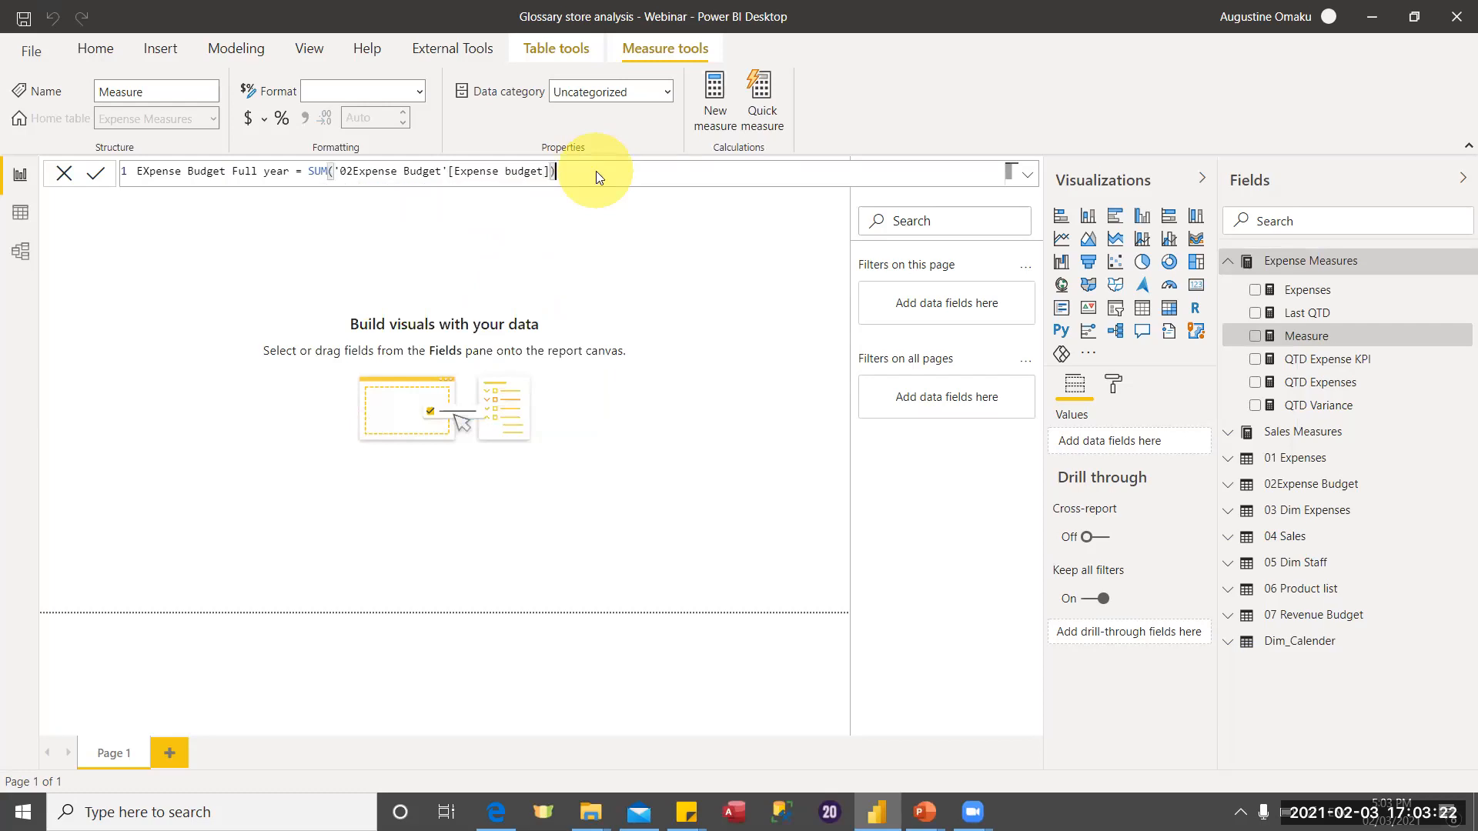
key(Return)
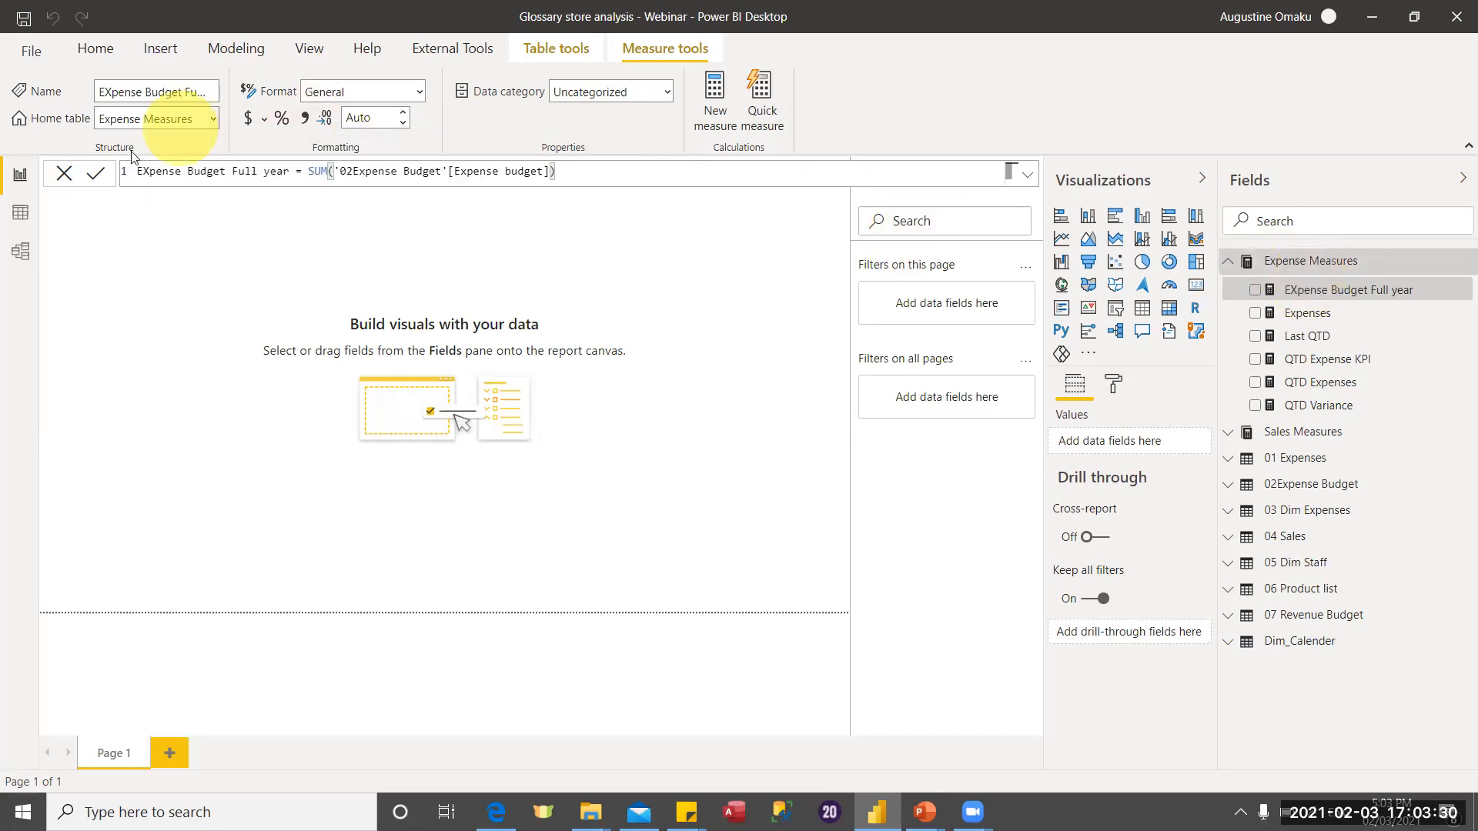
Correct the capitalisation in the new measure's name so it reads Expense Budget Full year.
click(146, 171)
key(BackSpace)
text(x)
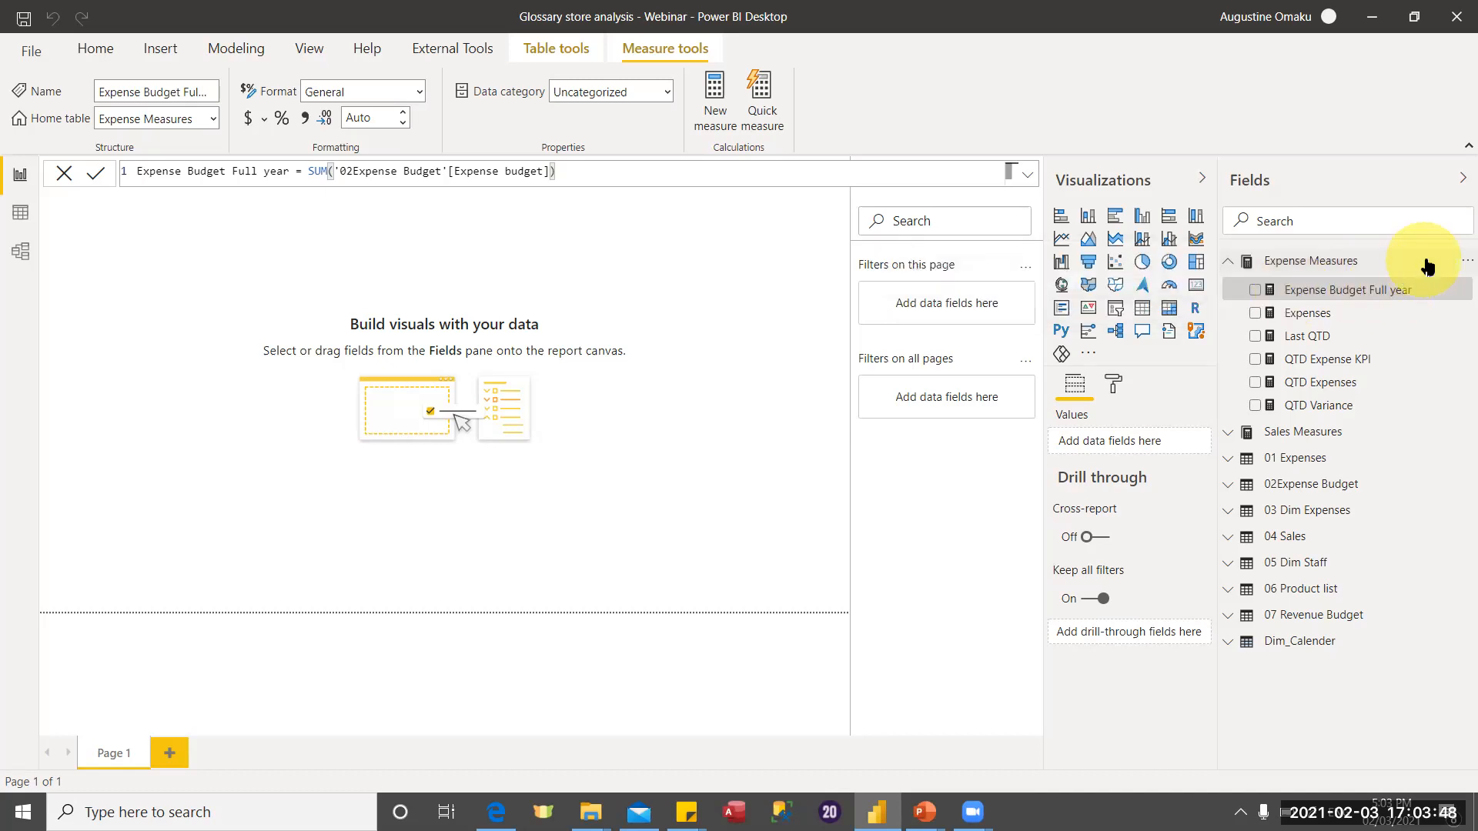
Start a measure in Expense Measures named QTD Budgeted Expenses, using TOTALMTD with [Expense Budget Full year] as the expression.
click(1459, 264)
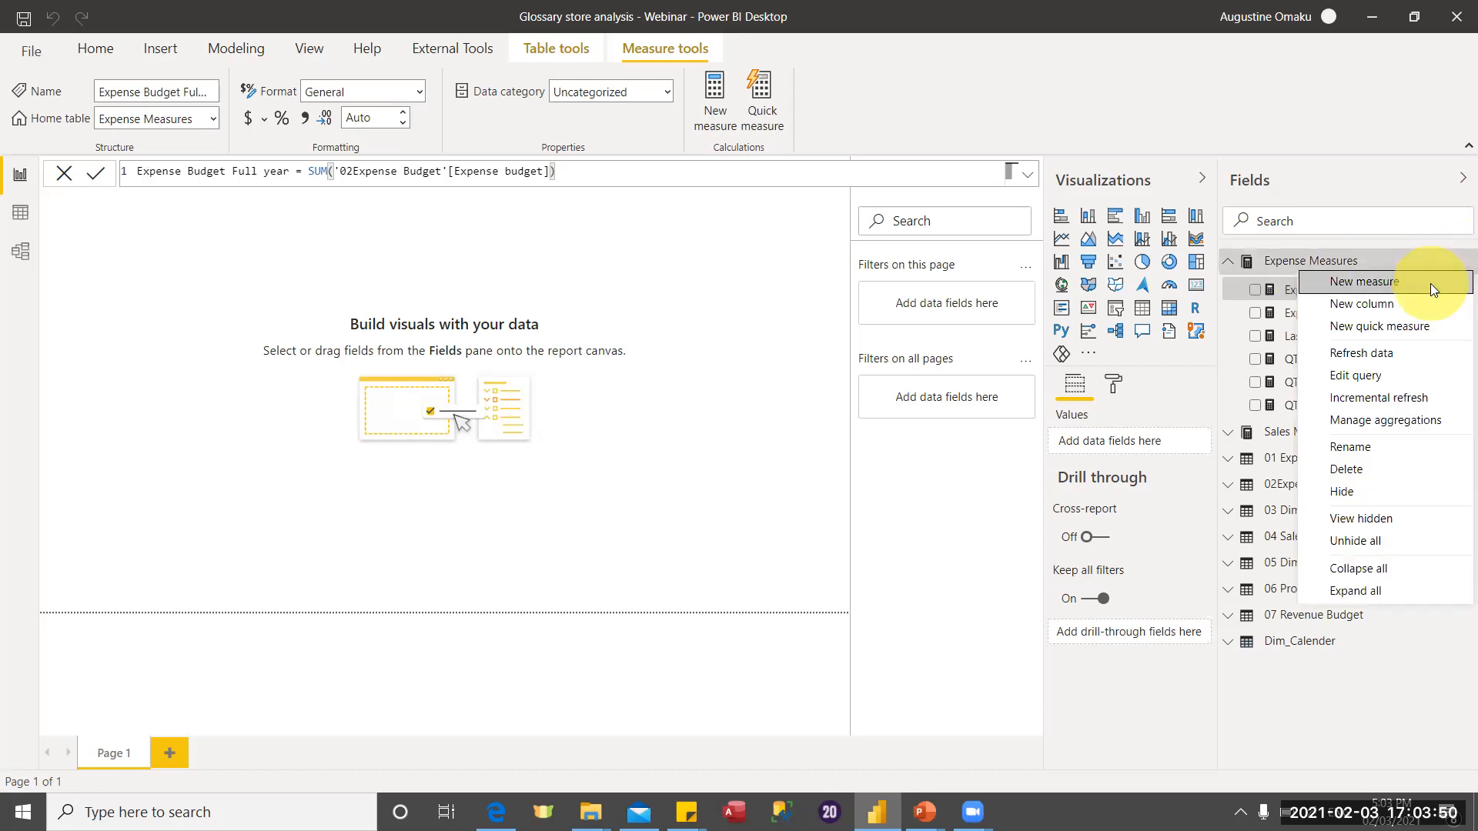
key(Escape)
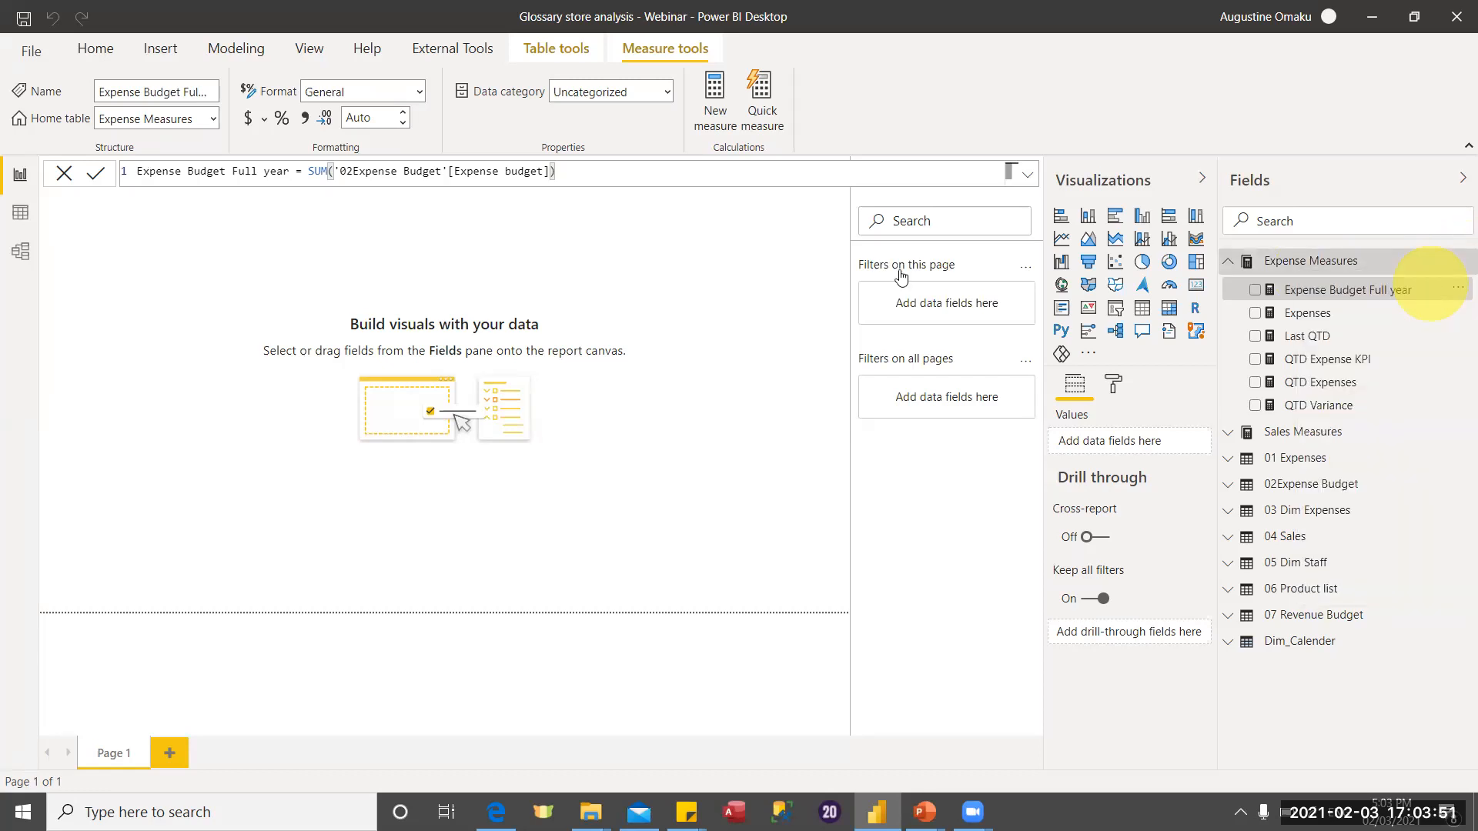
click(472, 223)
text(Q)
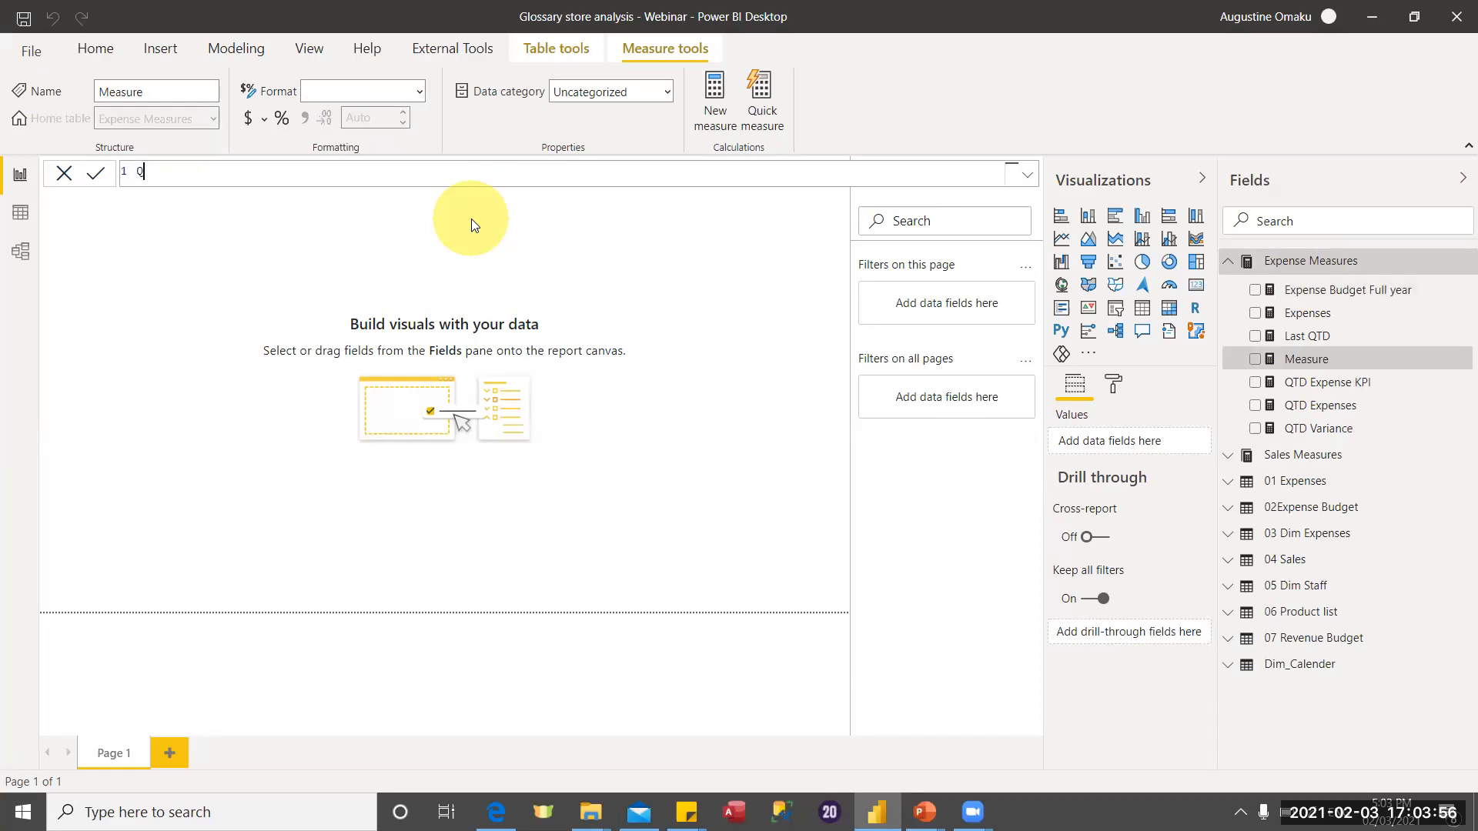
text(TD Budgeted Expenses = TOTA)
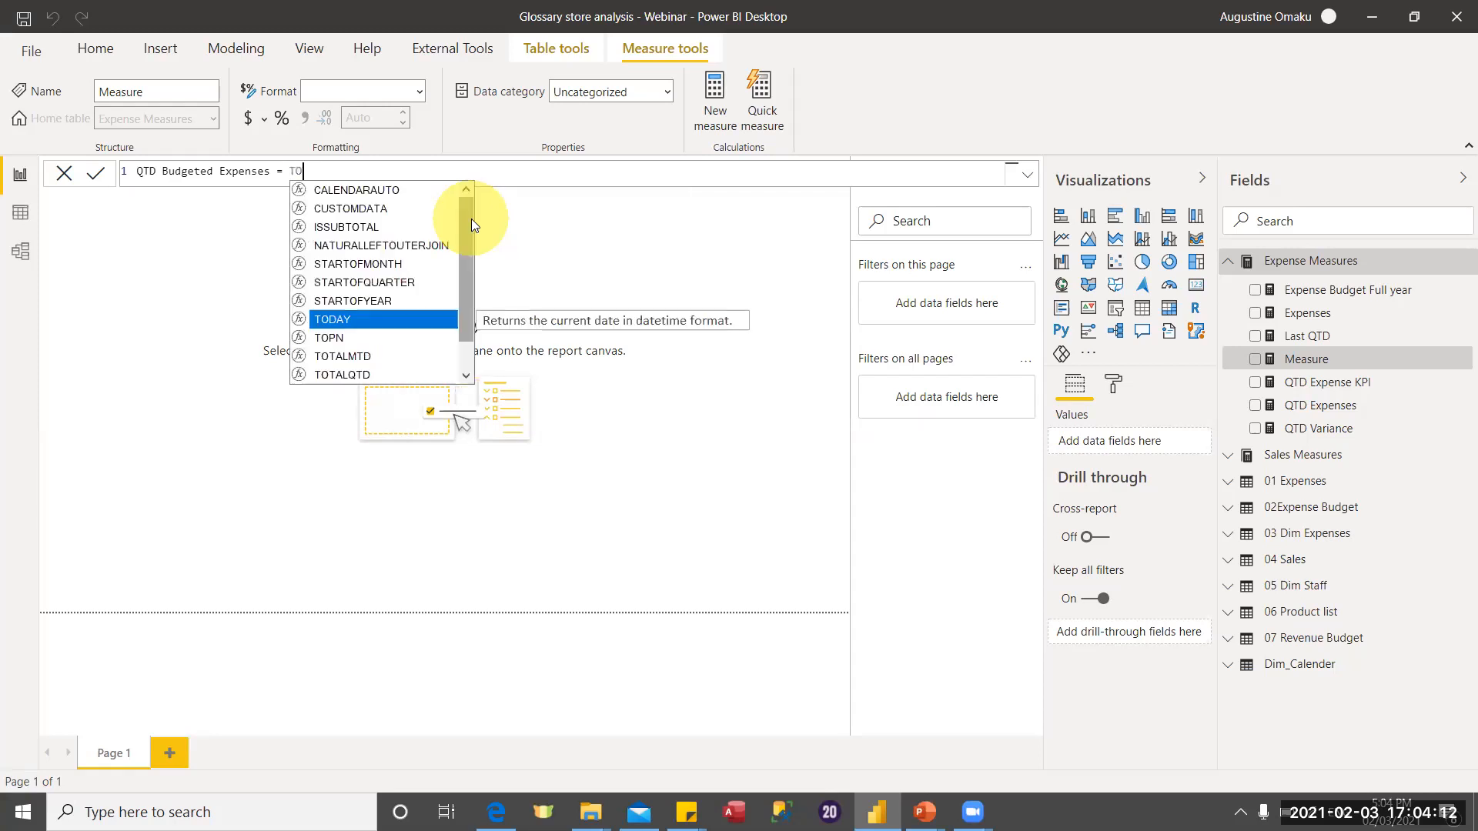
key(Tab)
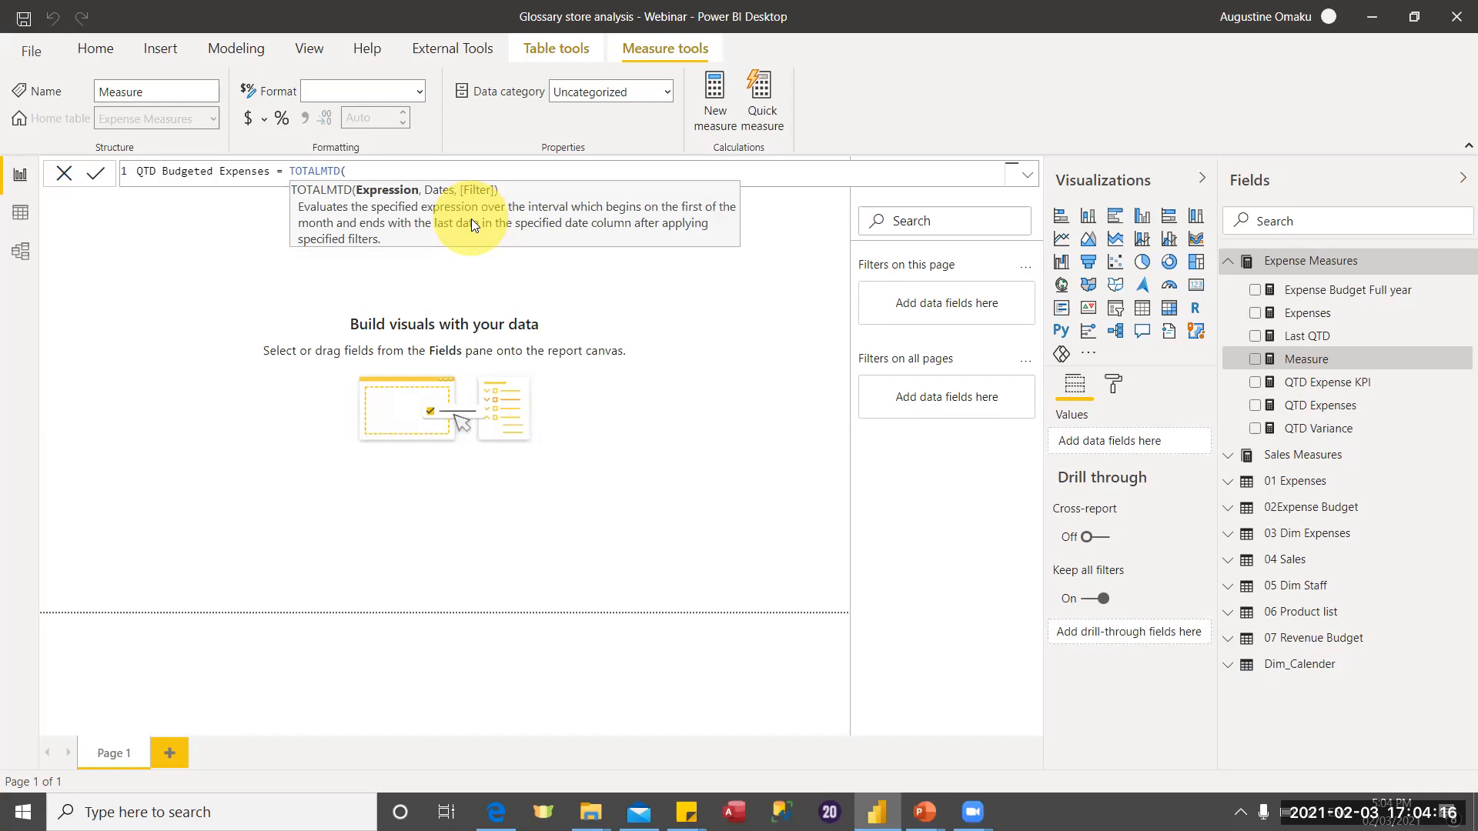
text([)
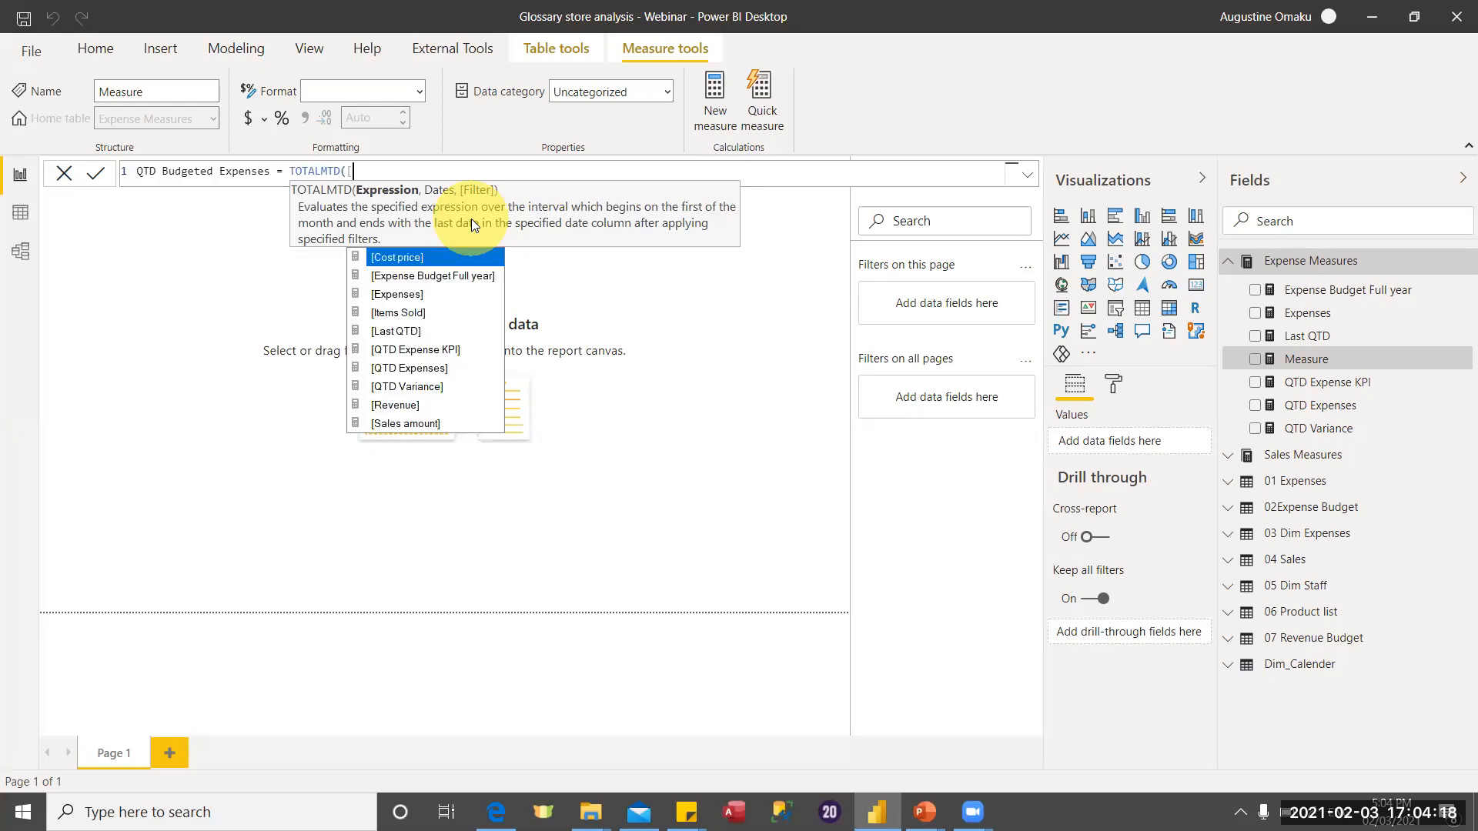
text(QT)
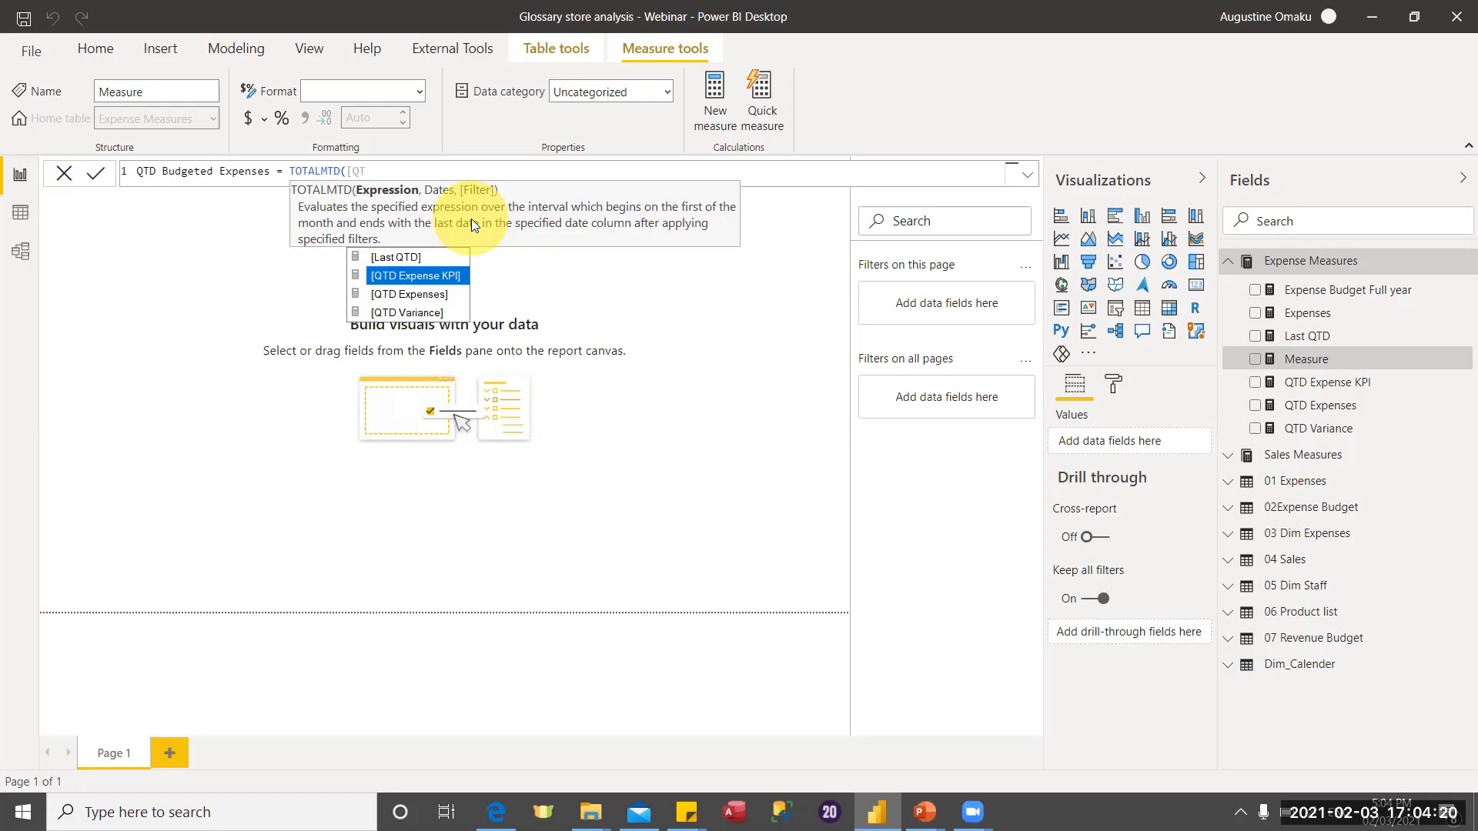
key(BackSpace)
key(BackSpace)
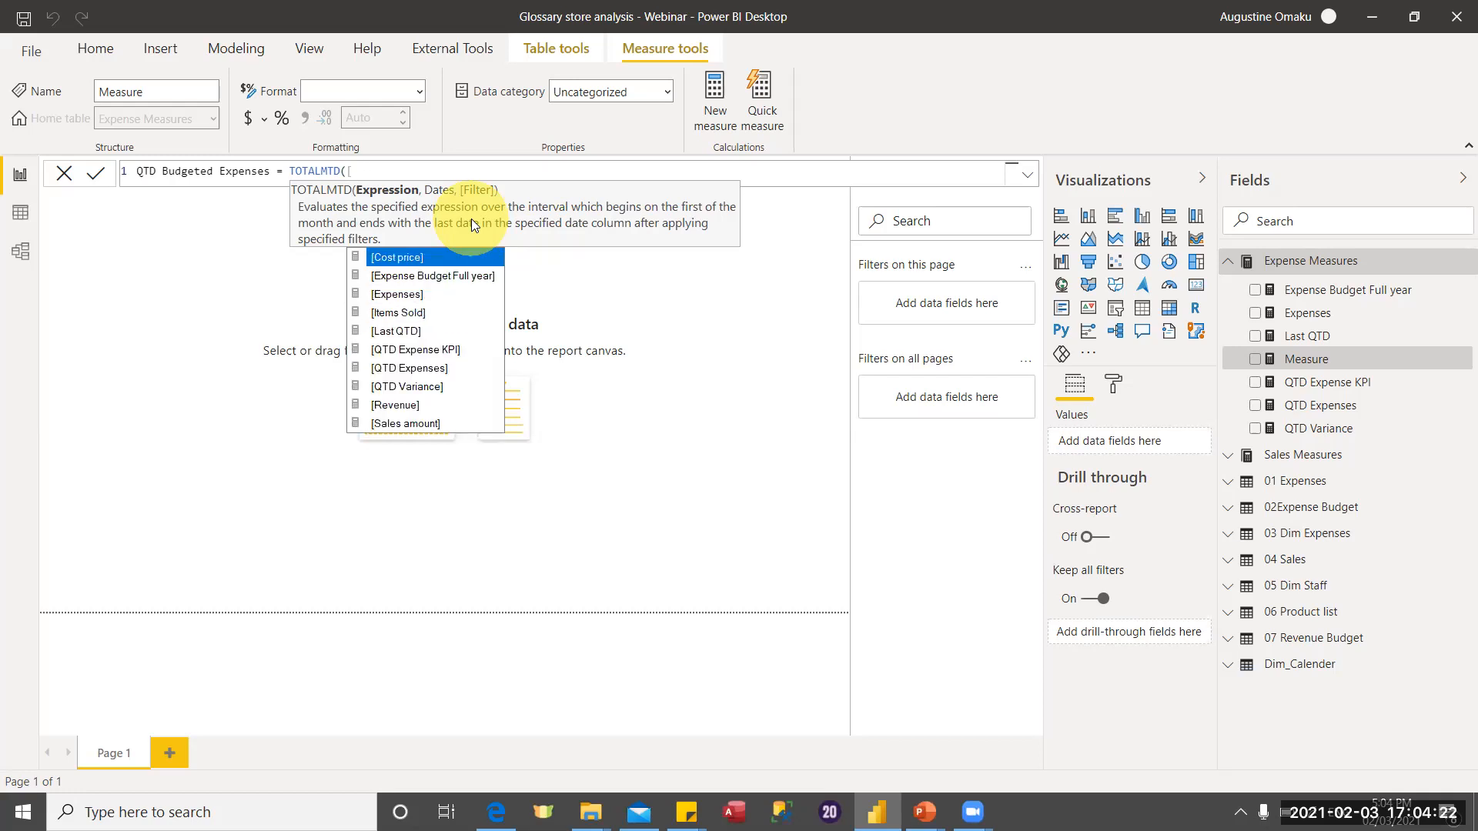
text(EX)
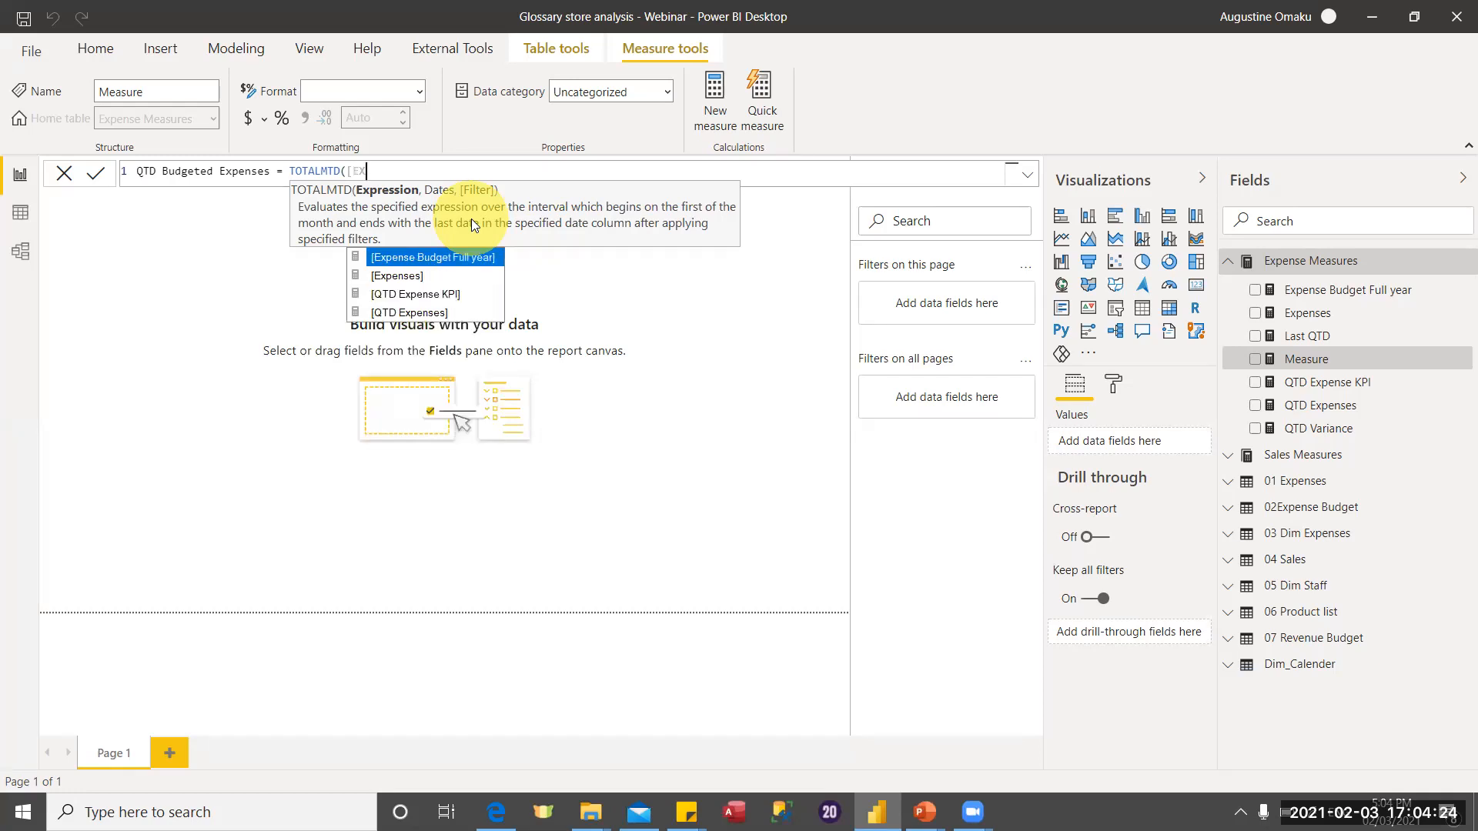
key(Tab)
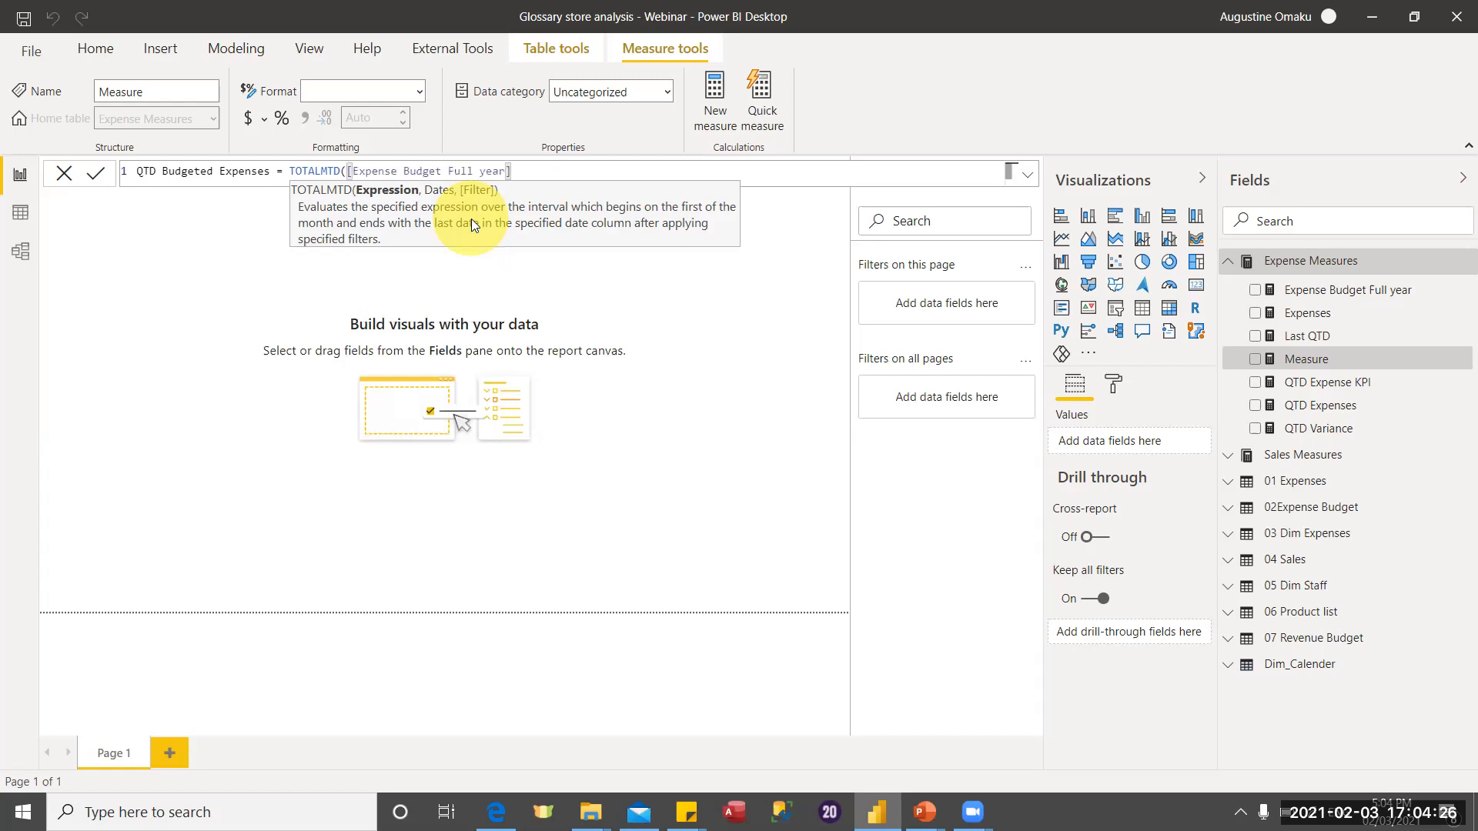
Complete the QTD Budgeted Expenses formula with Dim_Calender[Date] as the dates argument and commit it.
text(,)
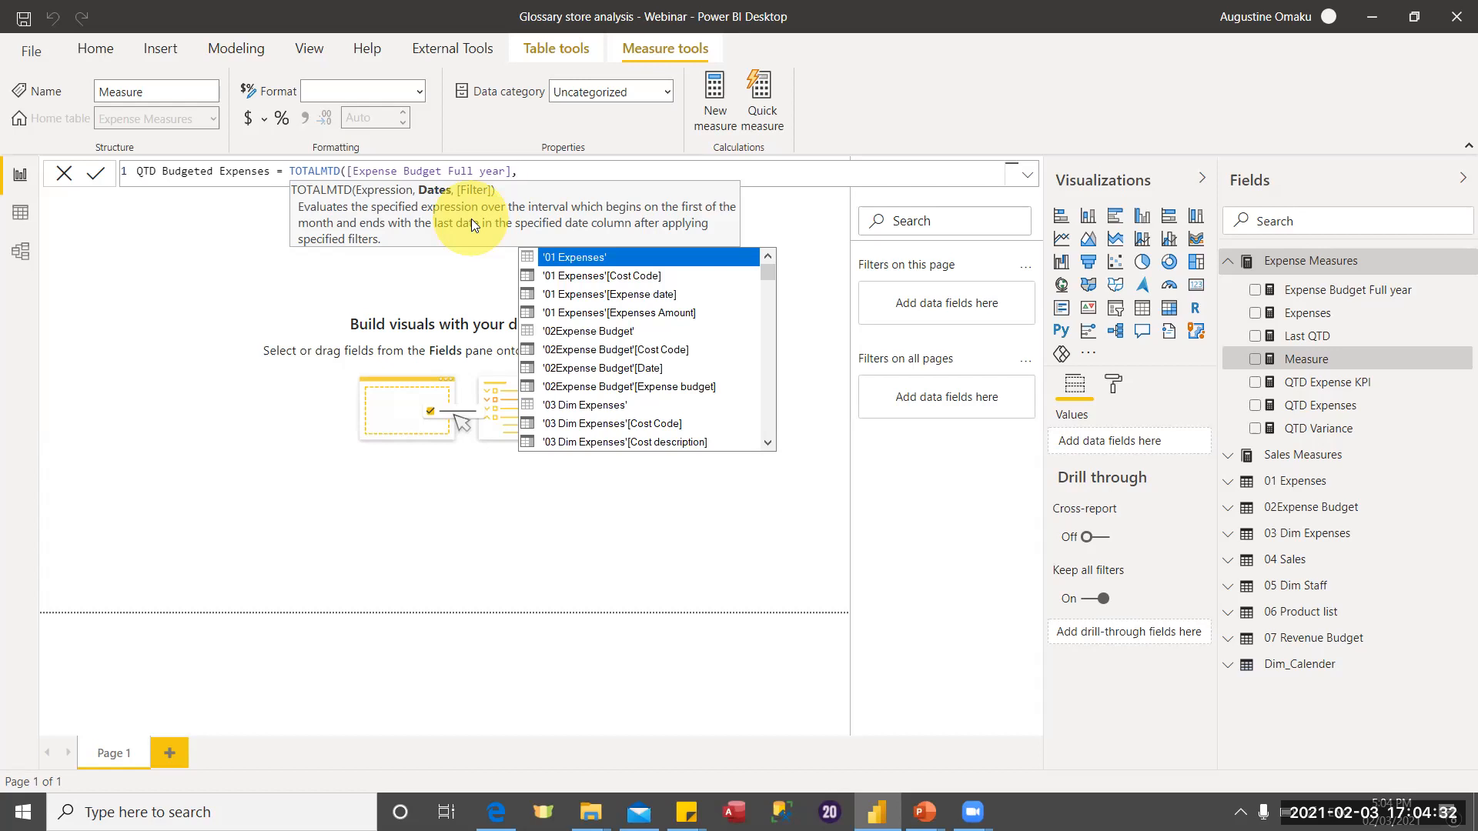
text(DIM)
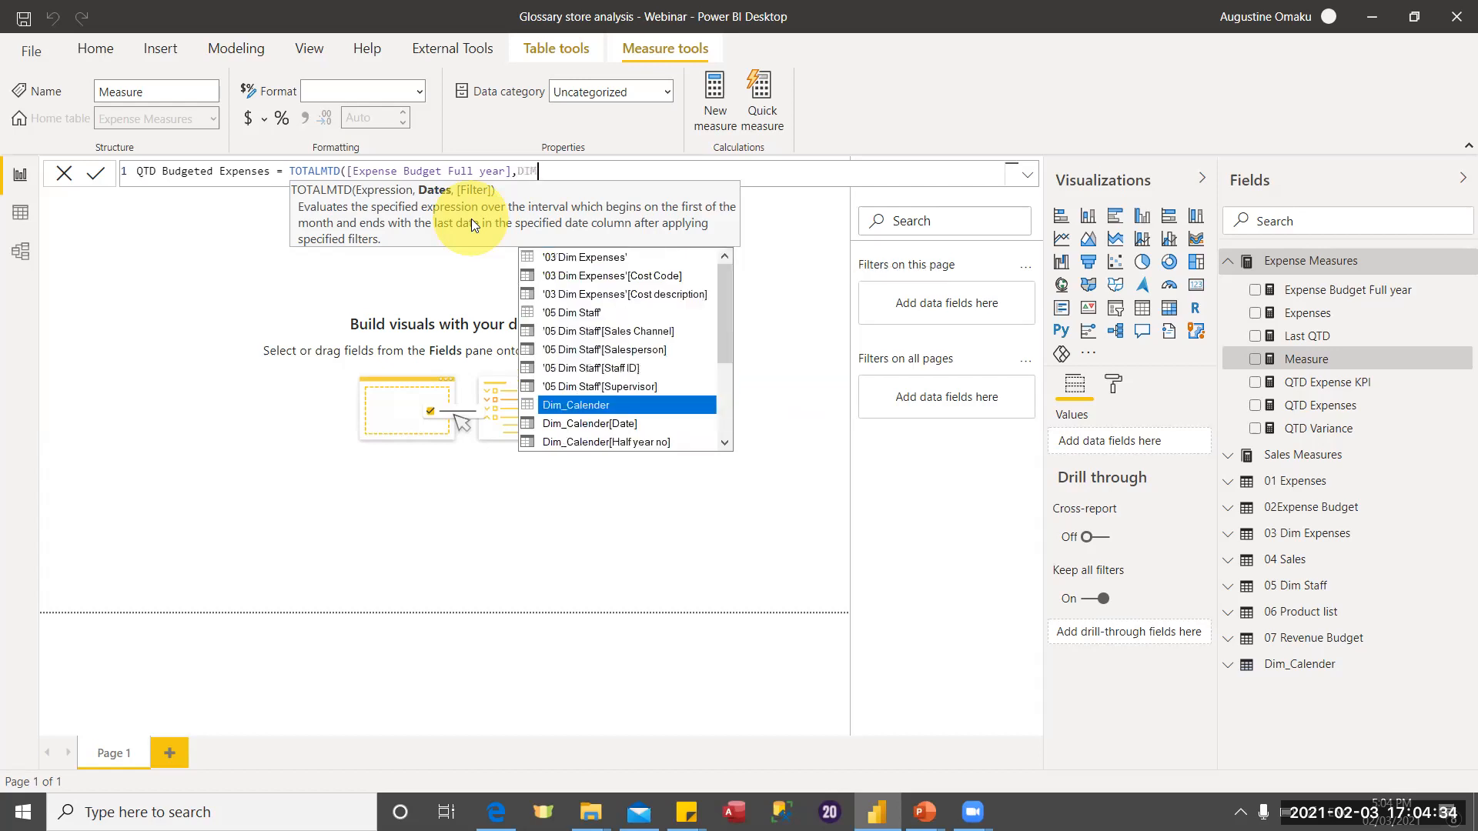
key(Down)
key(Down)
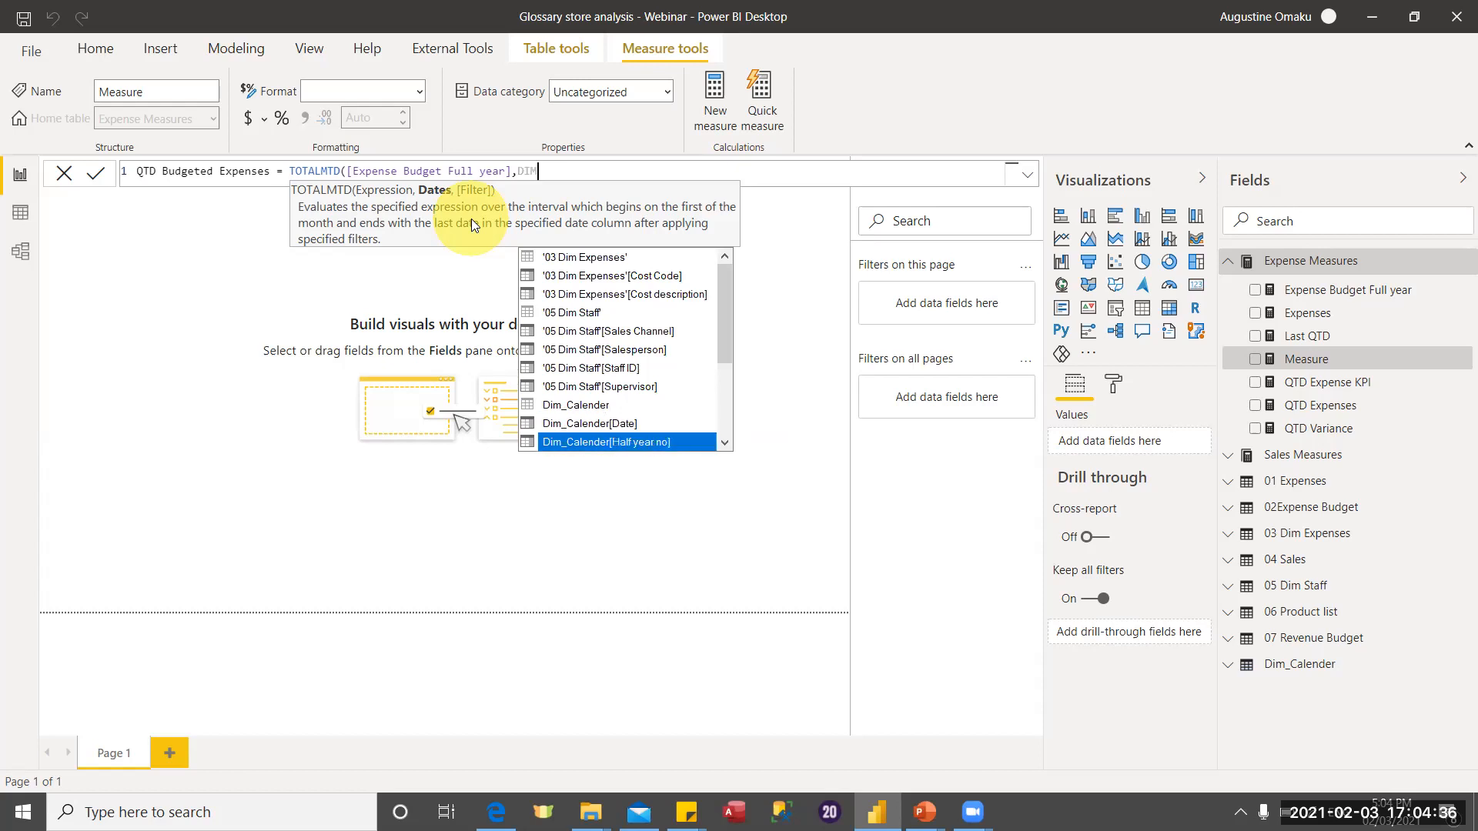
key(Up)
key(Tab)
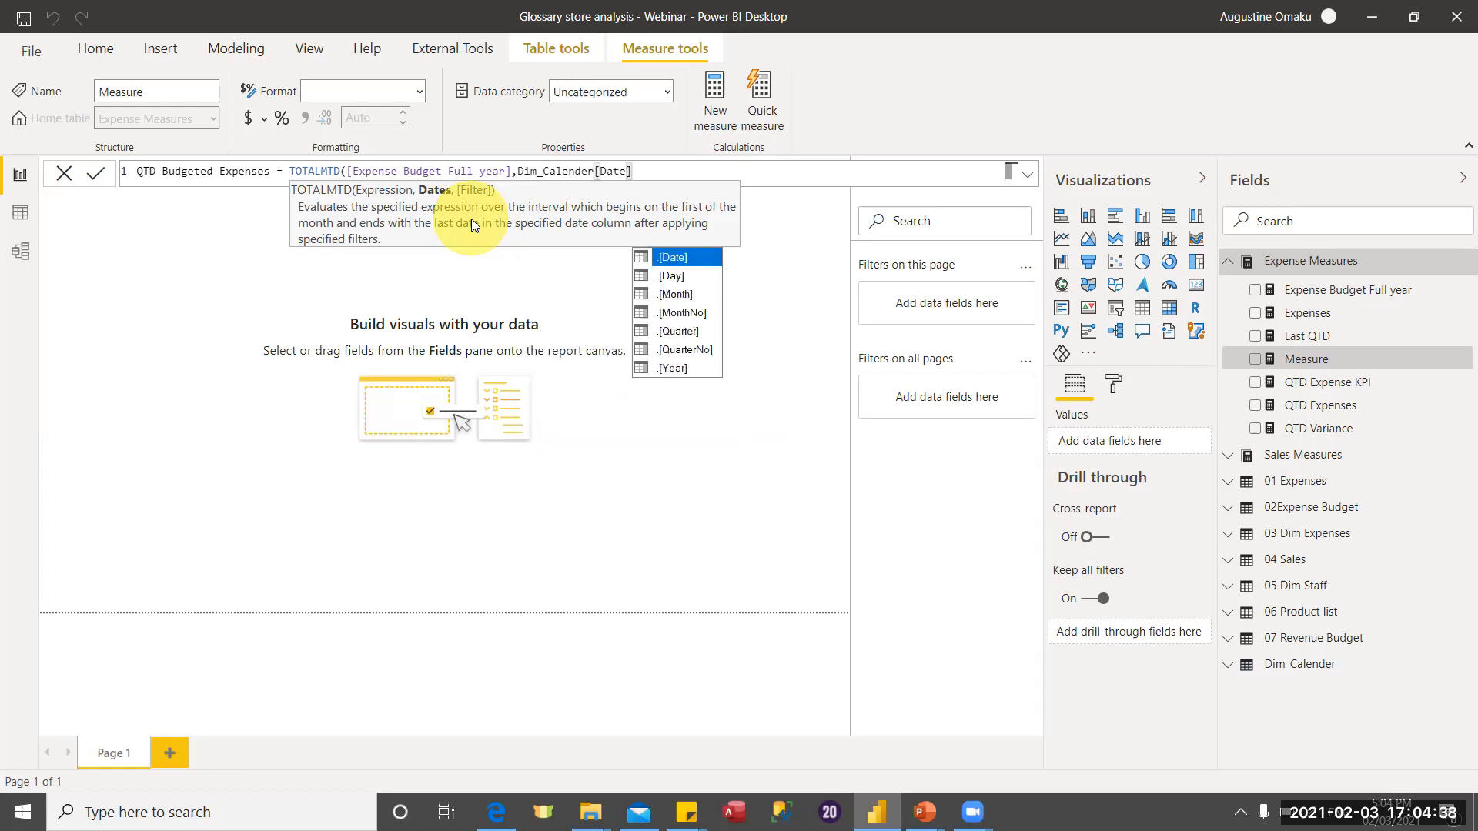
text())
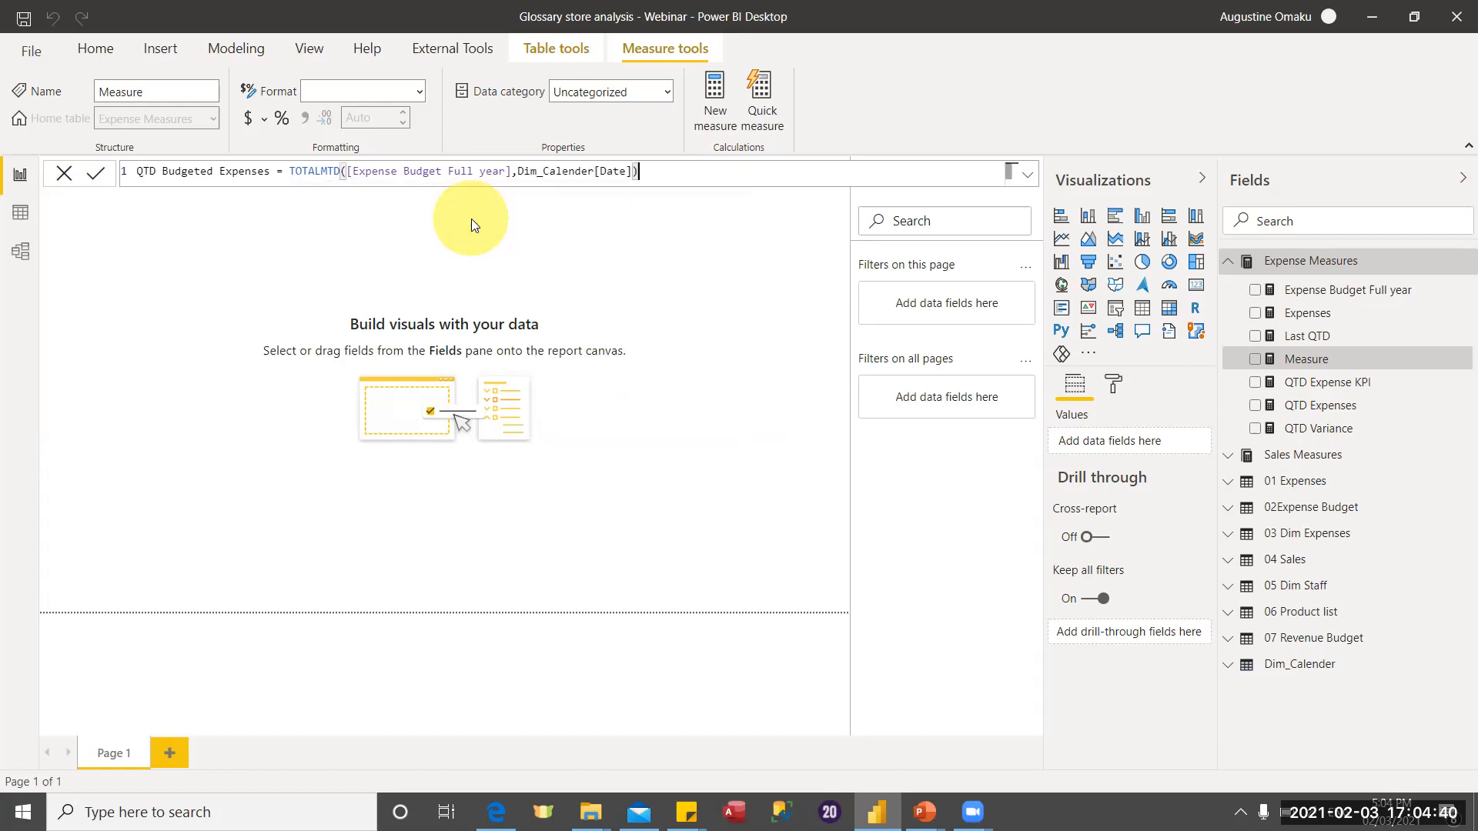
key(Return)
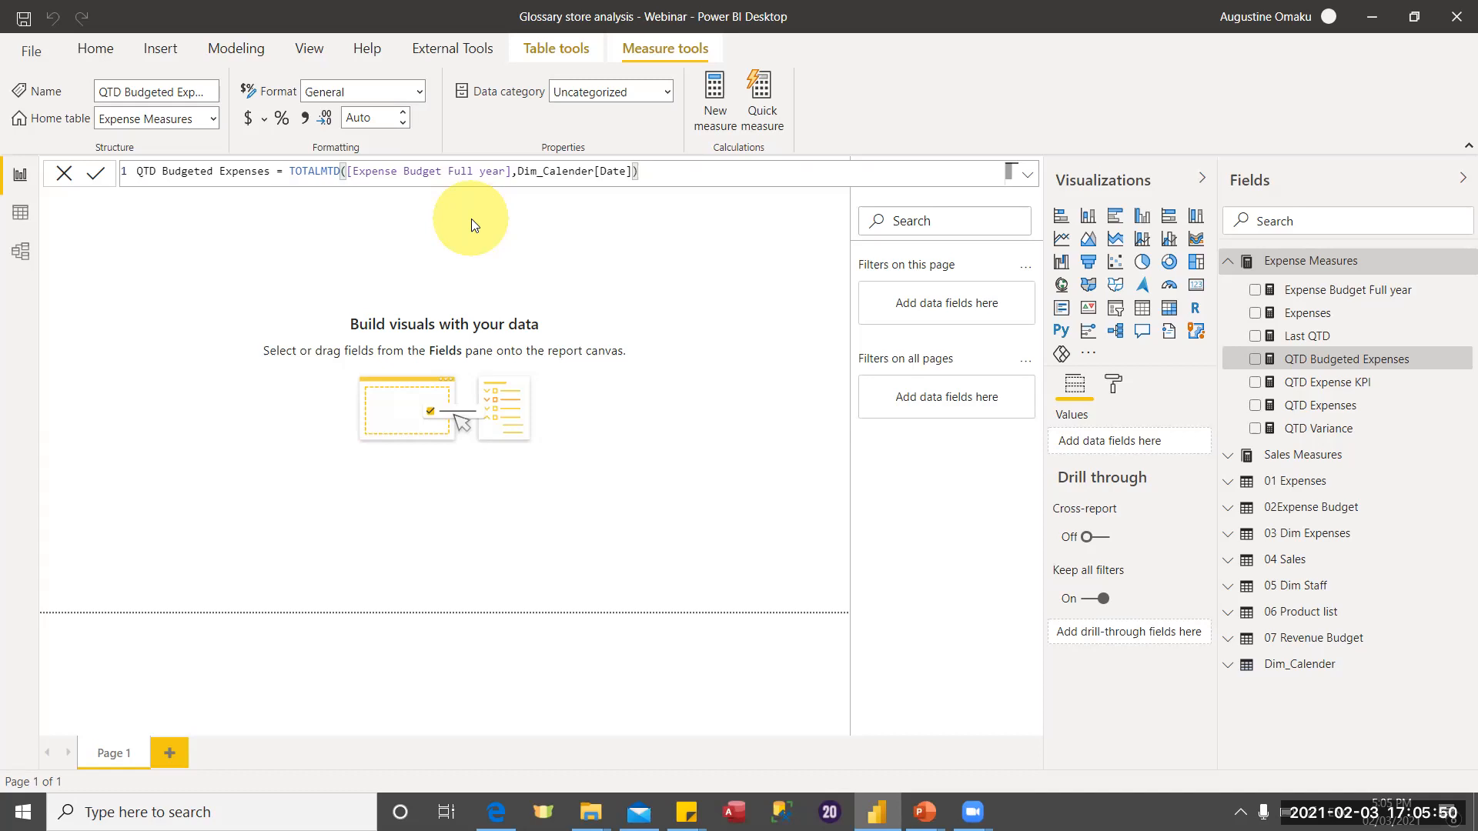
Start another new measure in Expense Measures named % QTD V Budject.
click(725, 108)
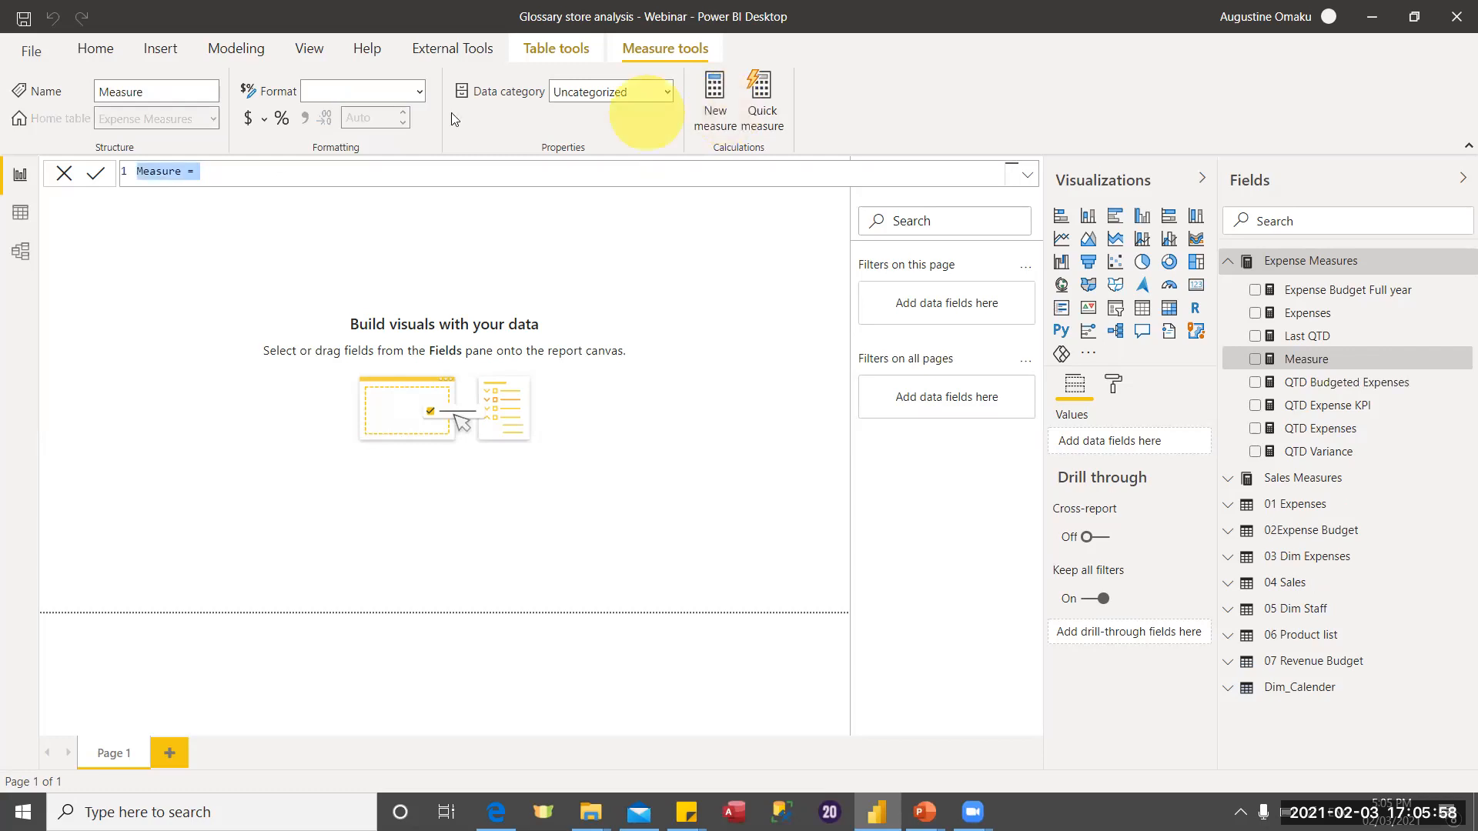
text(%)
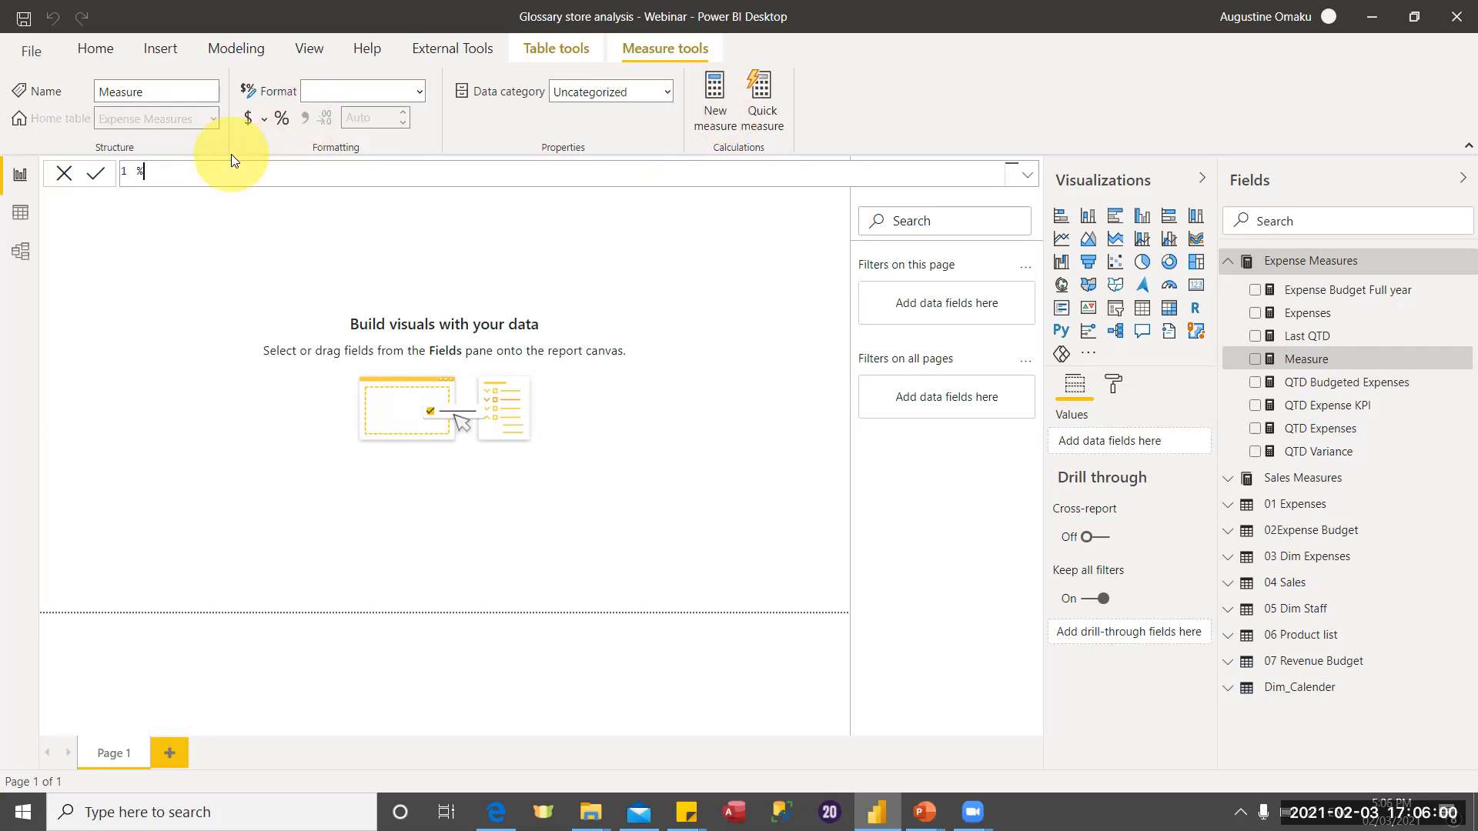
text( QTD VBudject)
click(184, 172)
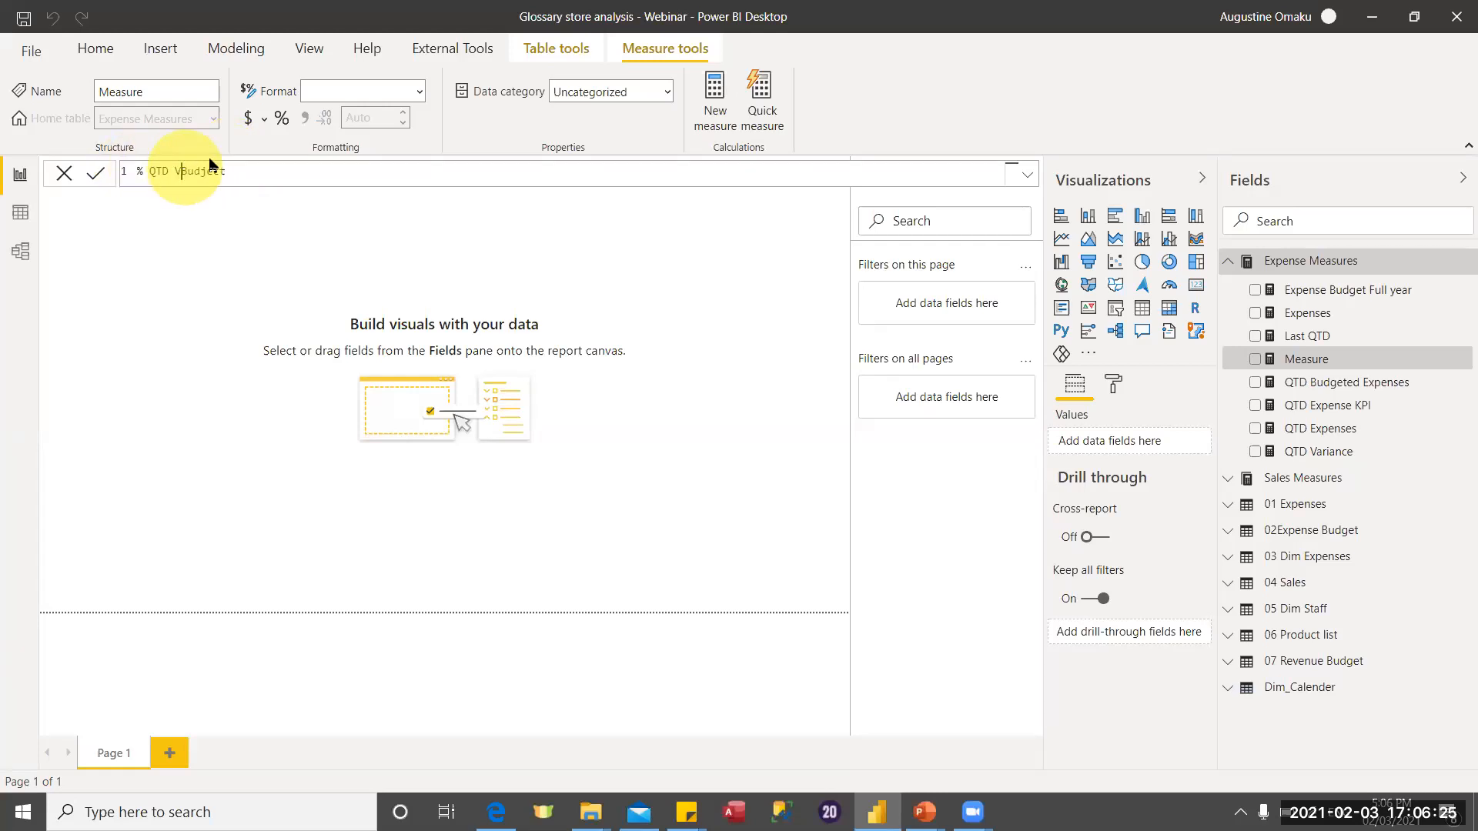
click(275, 171)
text(=)
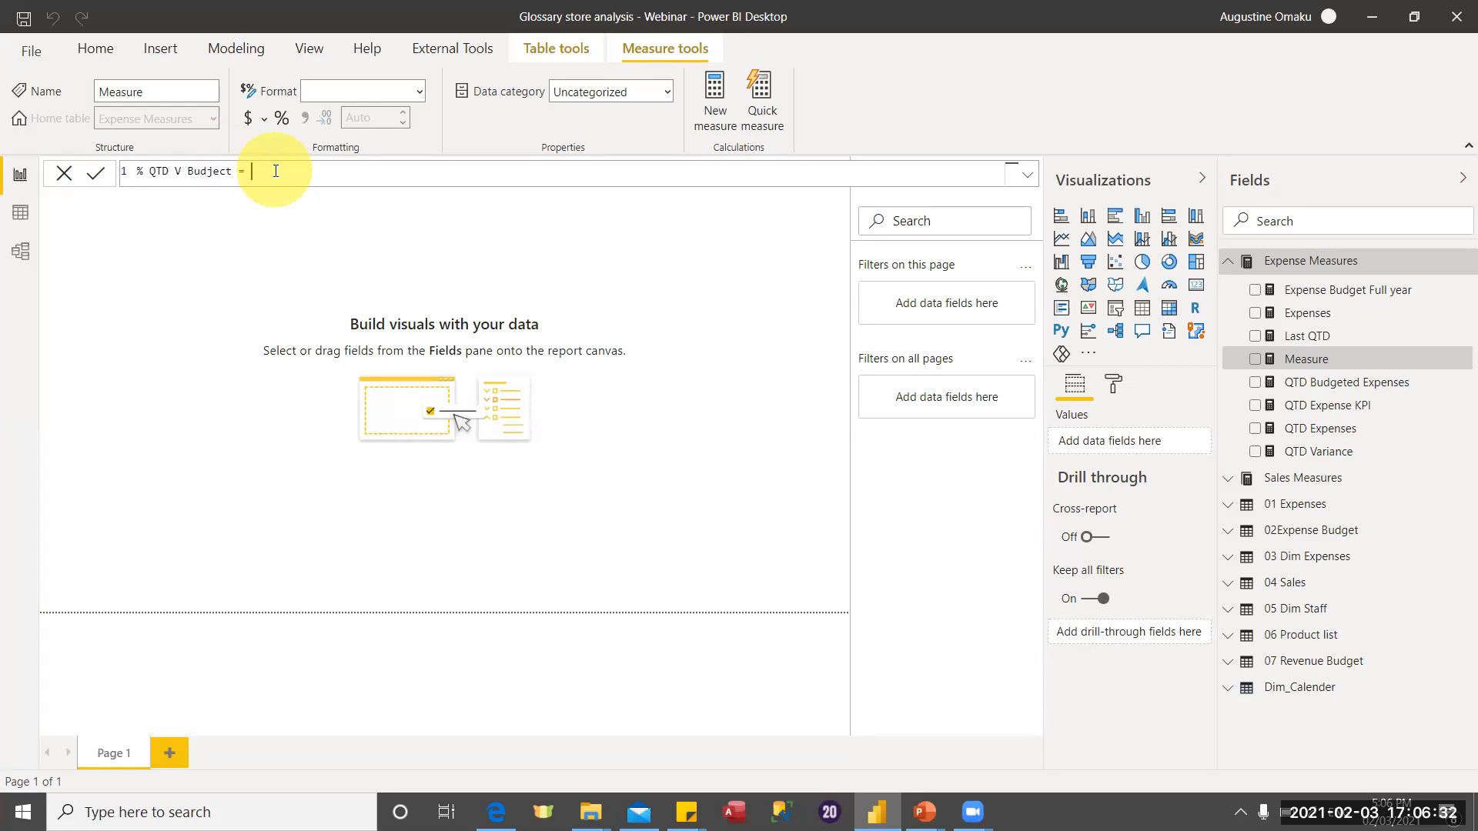
Define the % QTD V Budject measure as [QTD Budgeted Expenses]/[QTD Expenses].
text( [q)
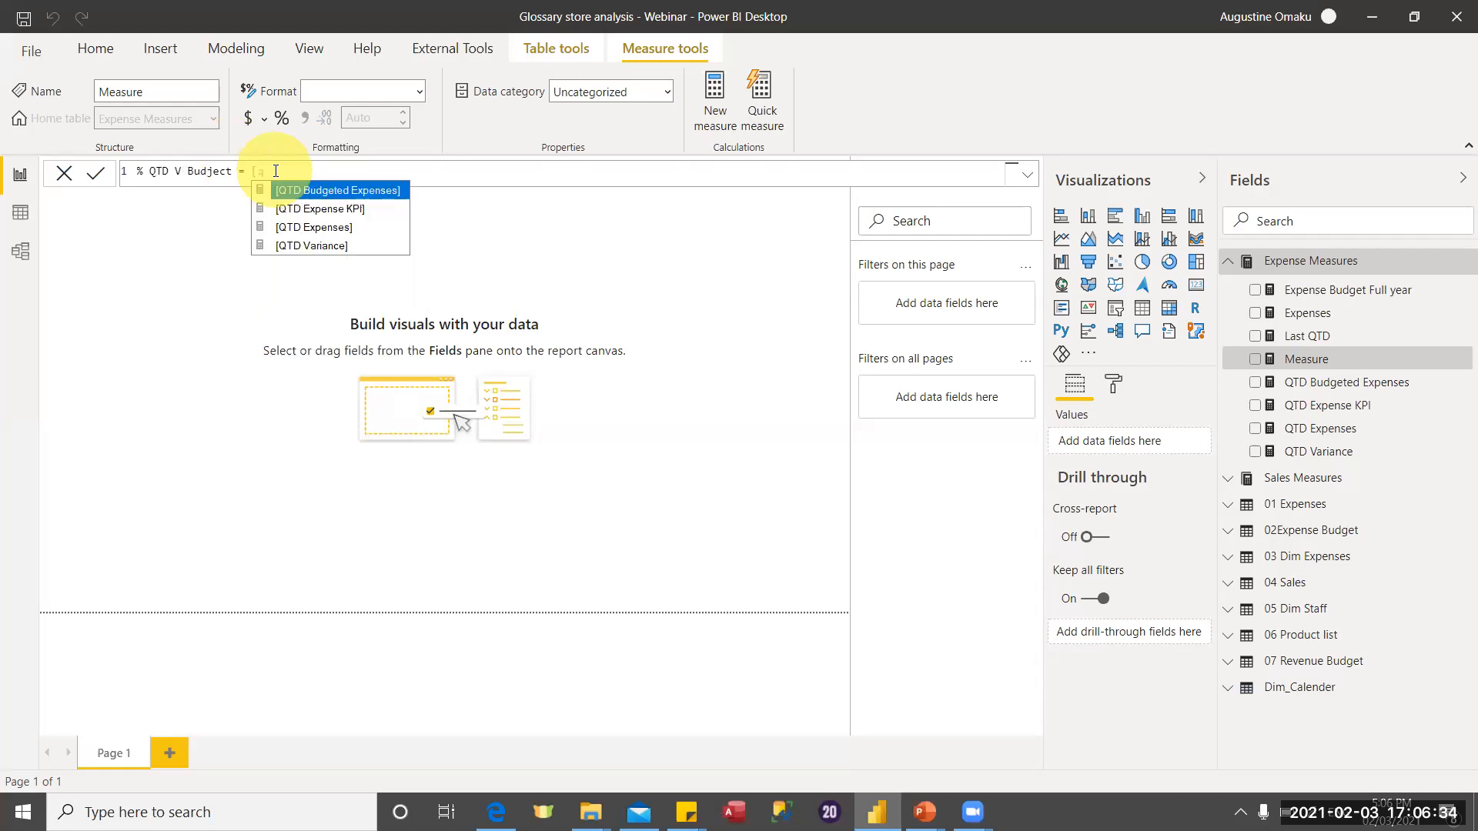
key(Tab)
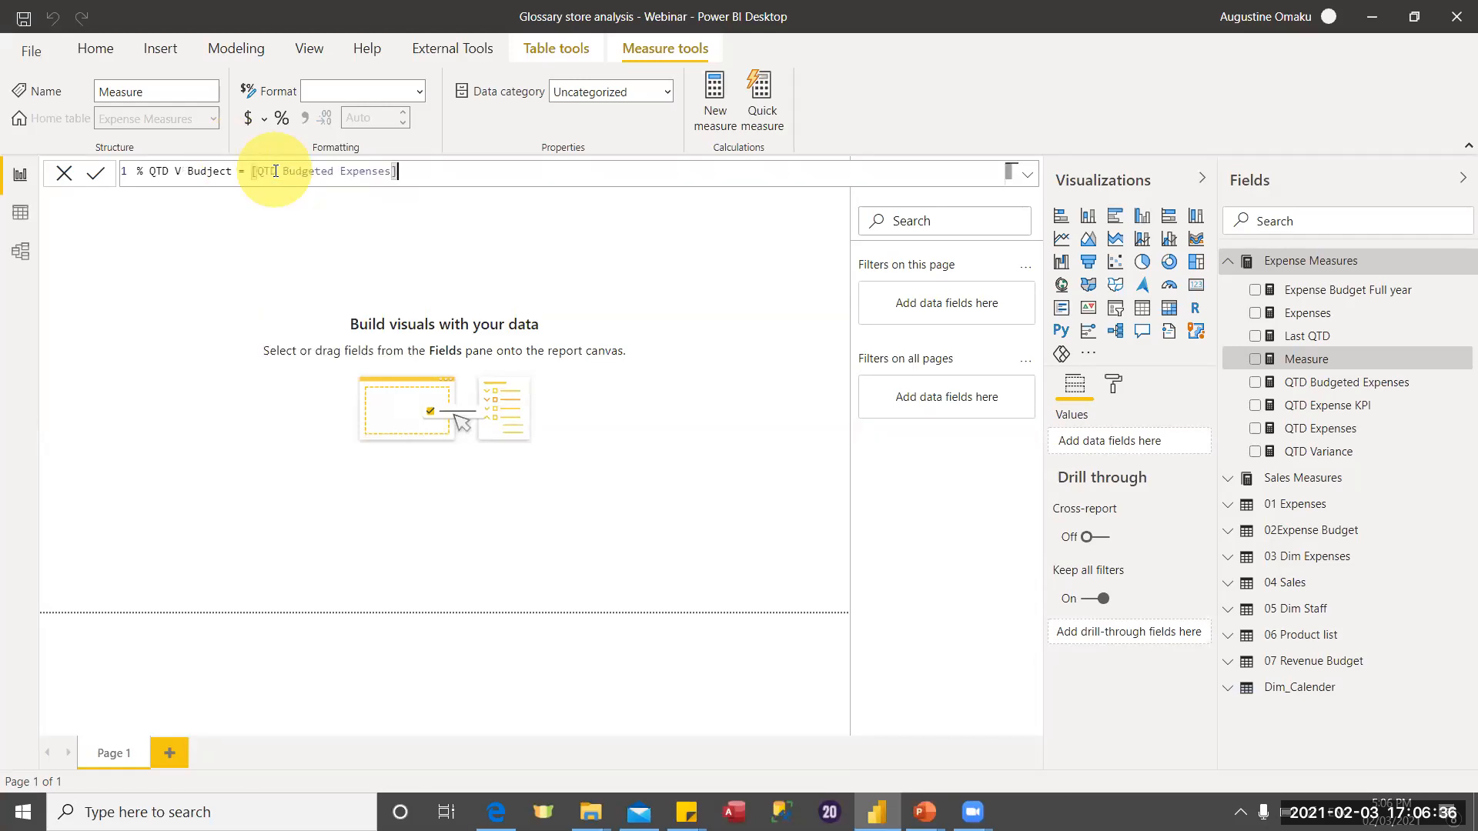
text(/[a)
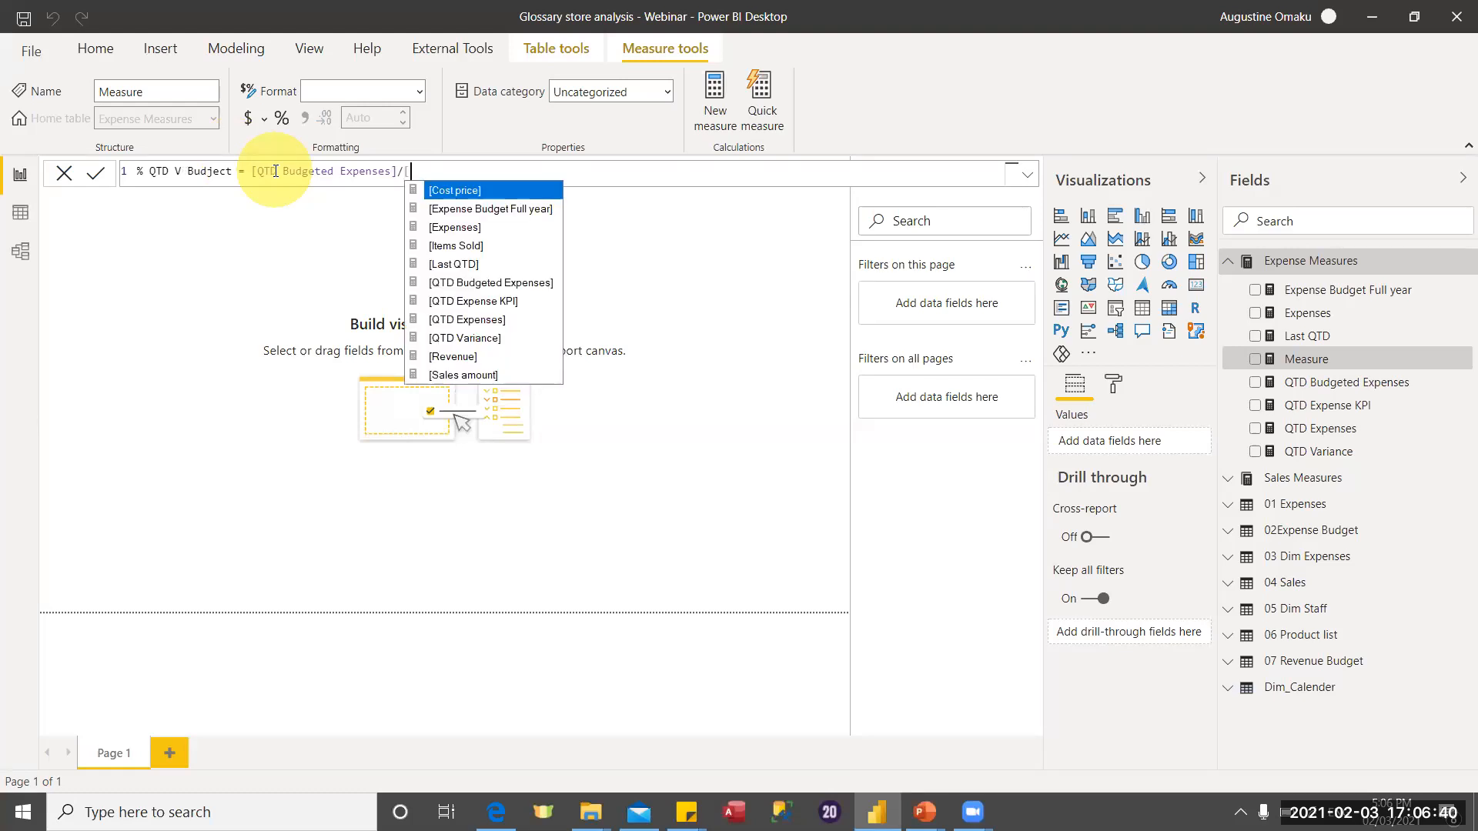
key(BackSpace)
text(qtd)
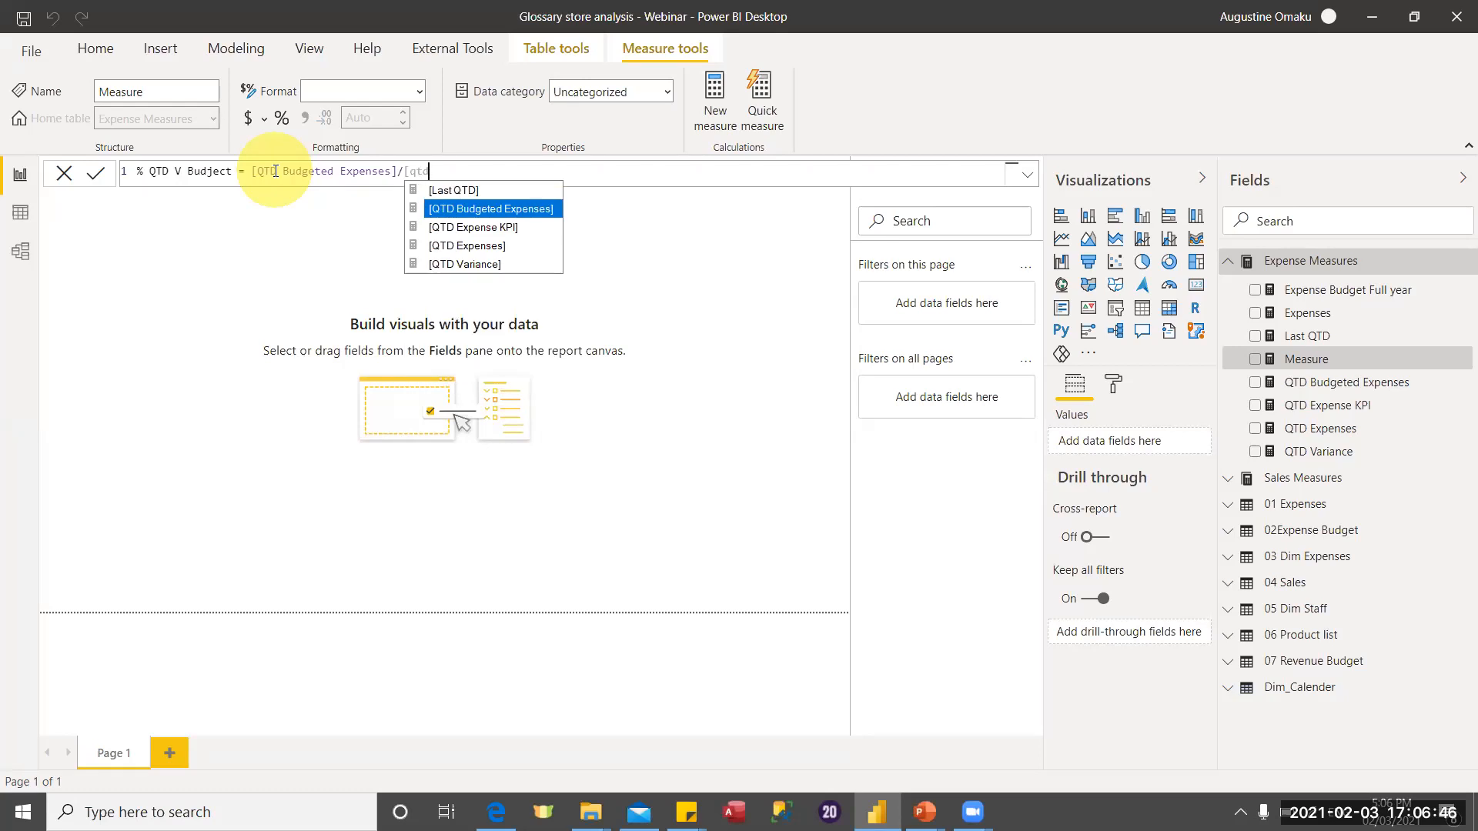
key(Down)
key(Down)
key(Tab)
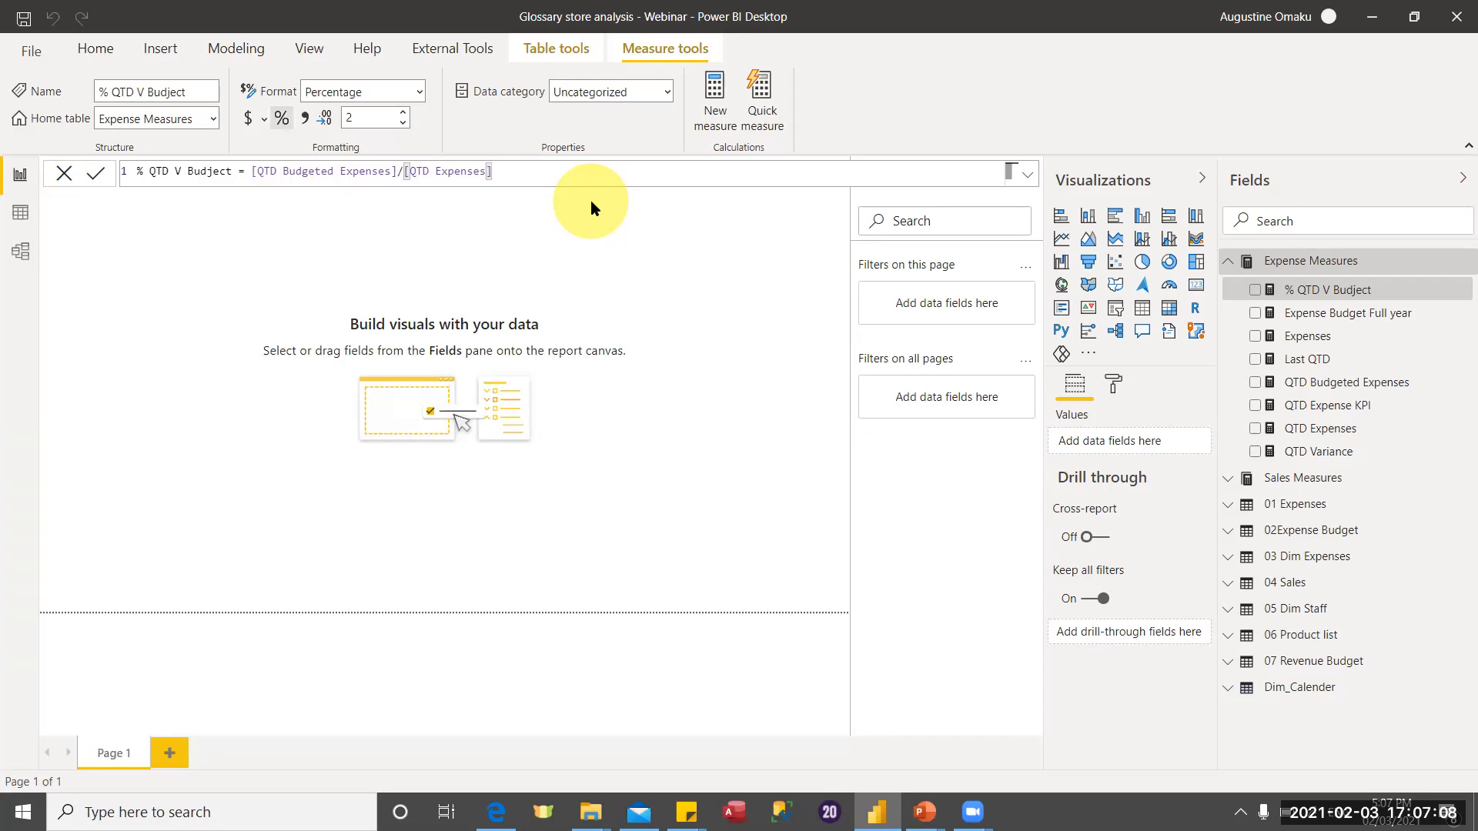
Start a new measure in Expense Measures named % Full year V Budget.
click(1465, 261)
click(1289, 287)
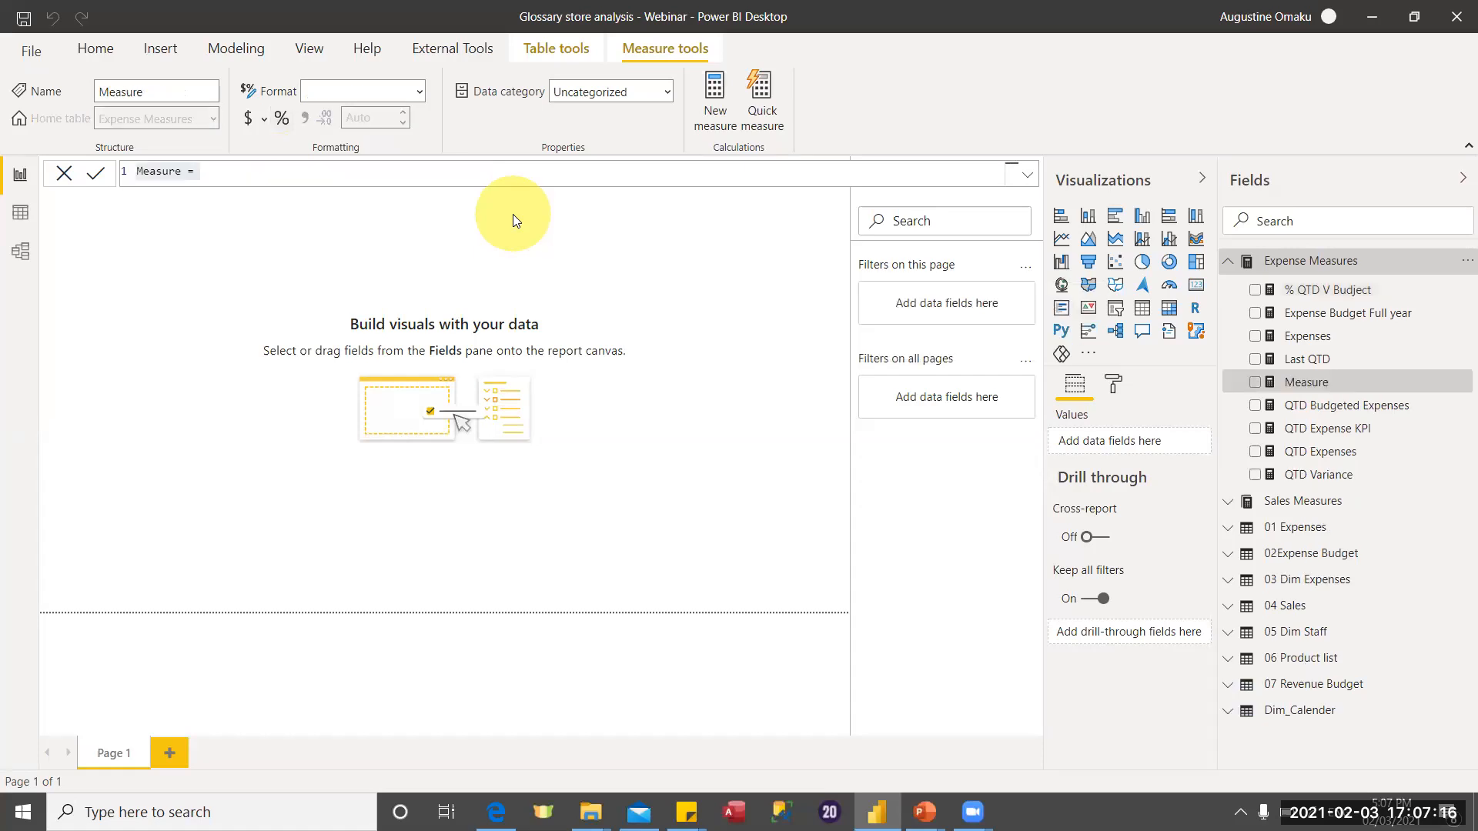
text(%)
text(ull )
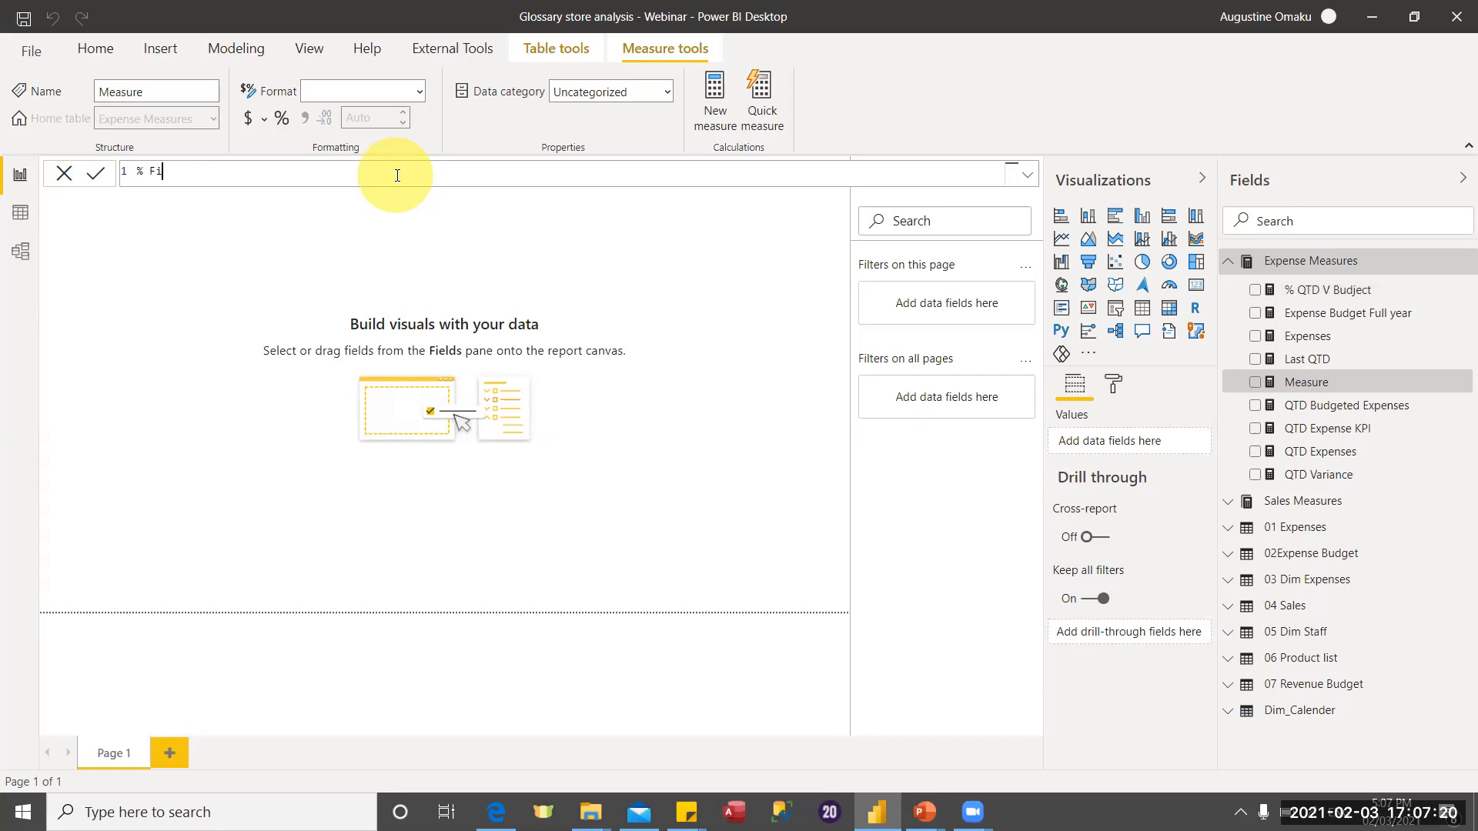
text(year)
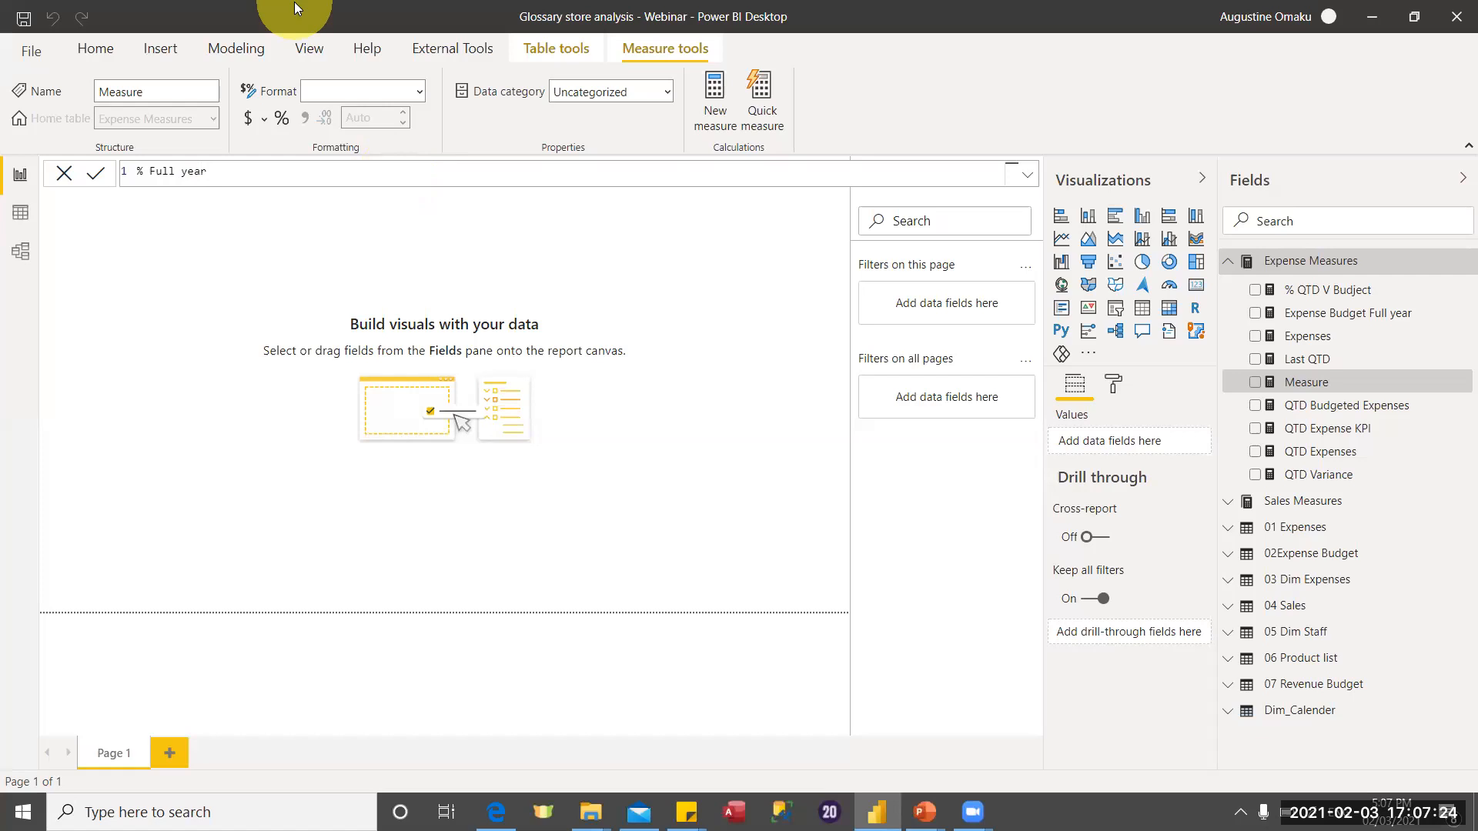
text( V Budget = [ex)
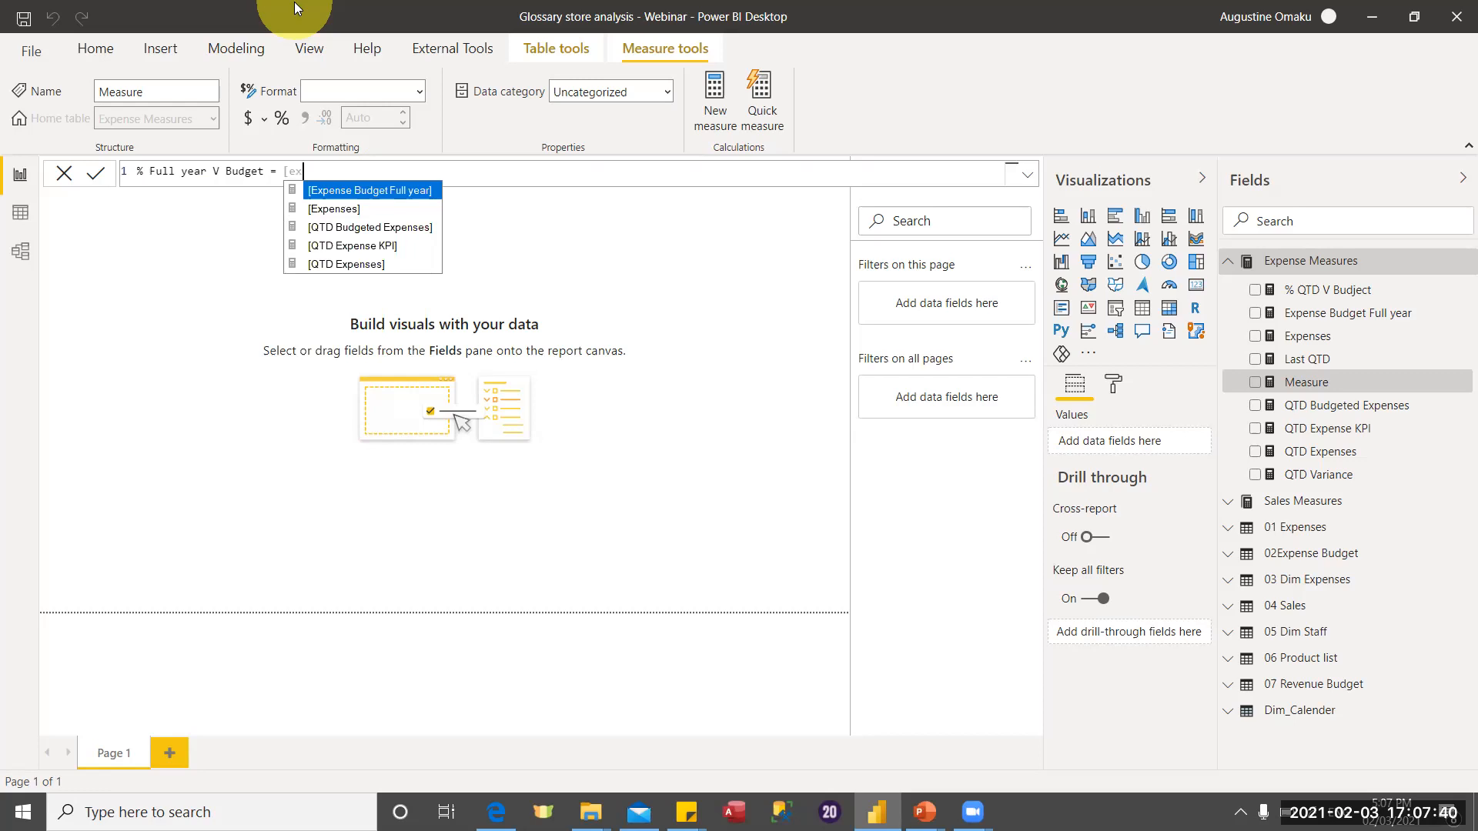
Define the % Full year V Budget measure as [Expense Budget Full year]/[Expenses] and format it as a percentage.
key(Tab)
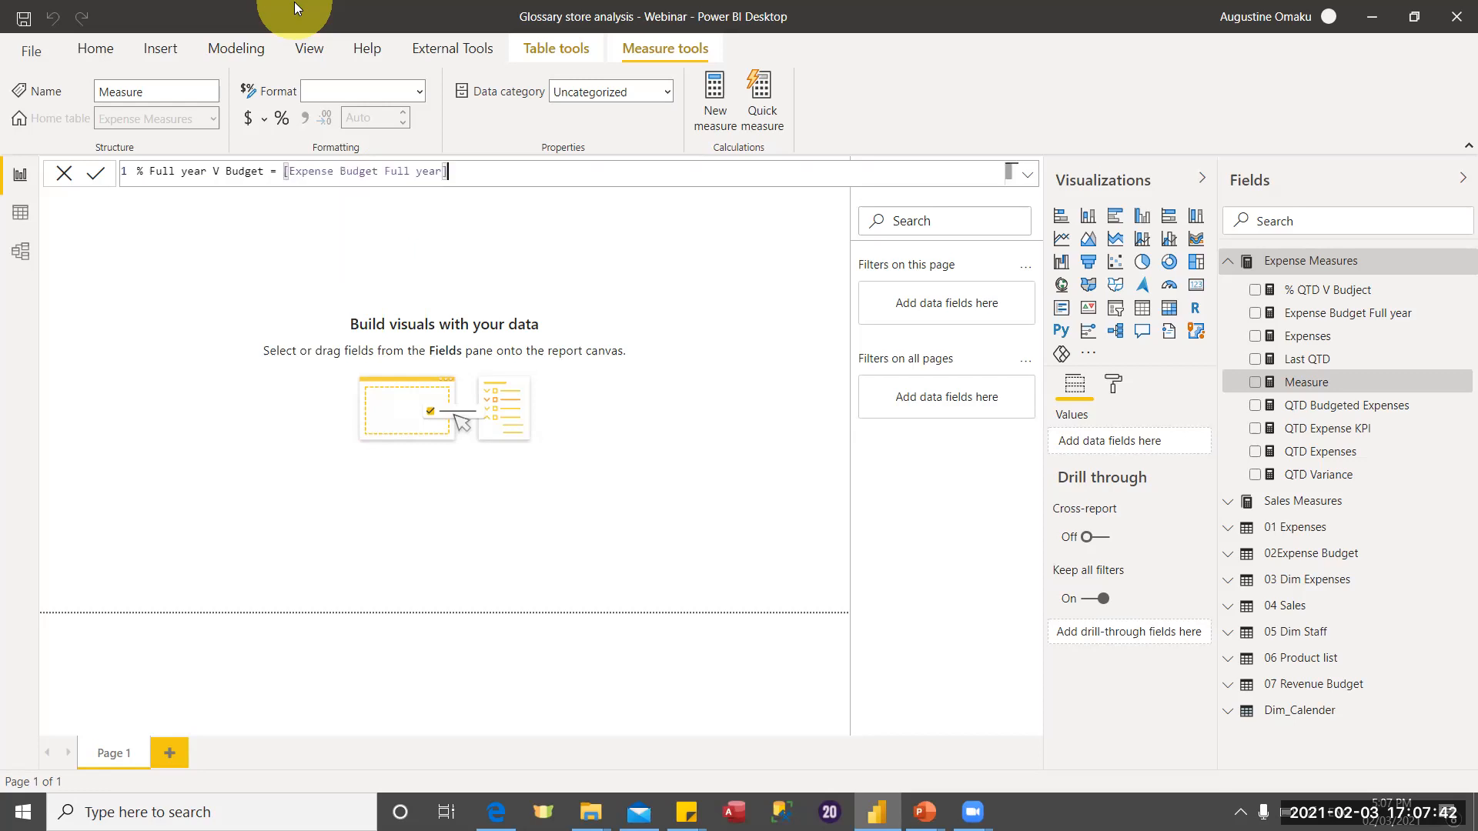
text(/[ex)
key(Down)
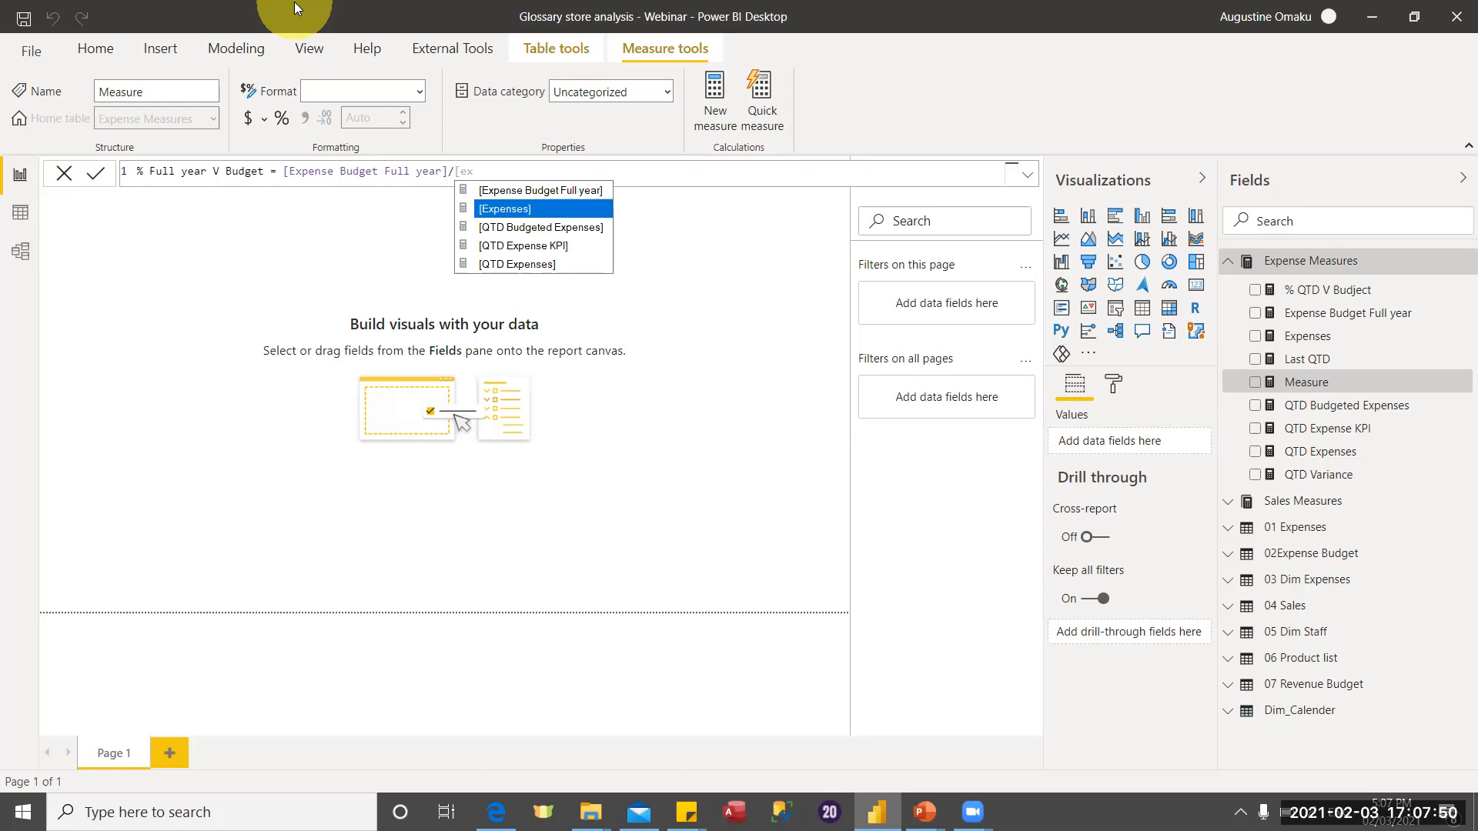
key(Tab)
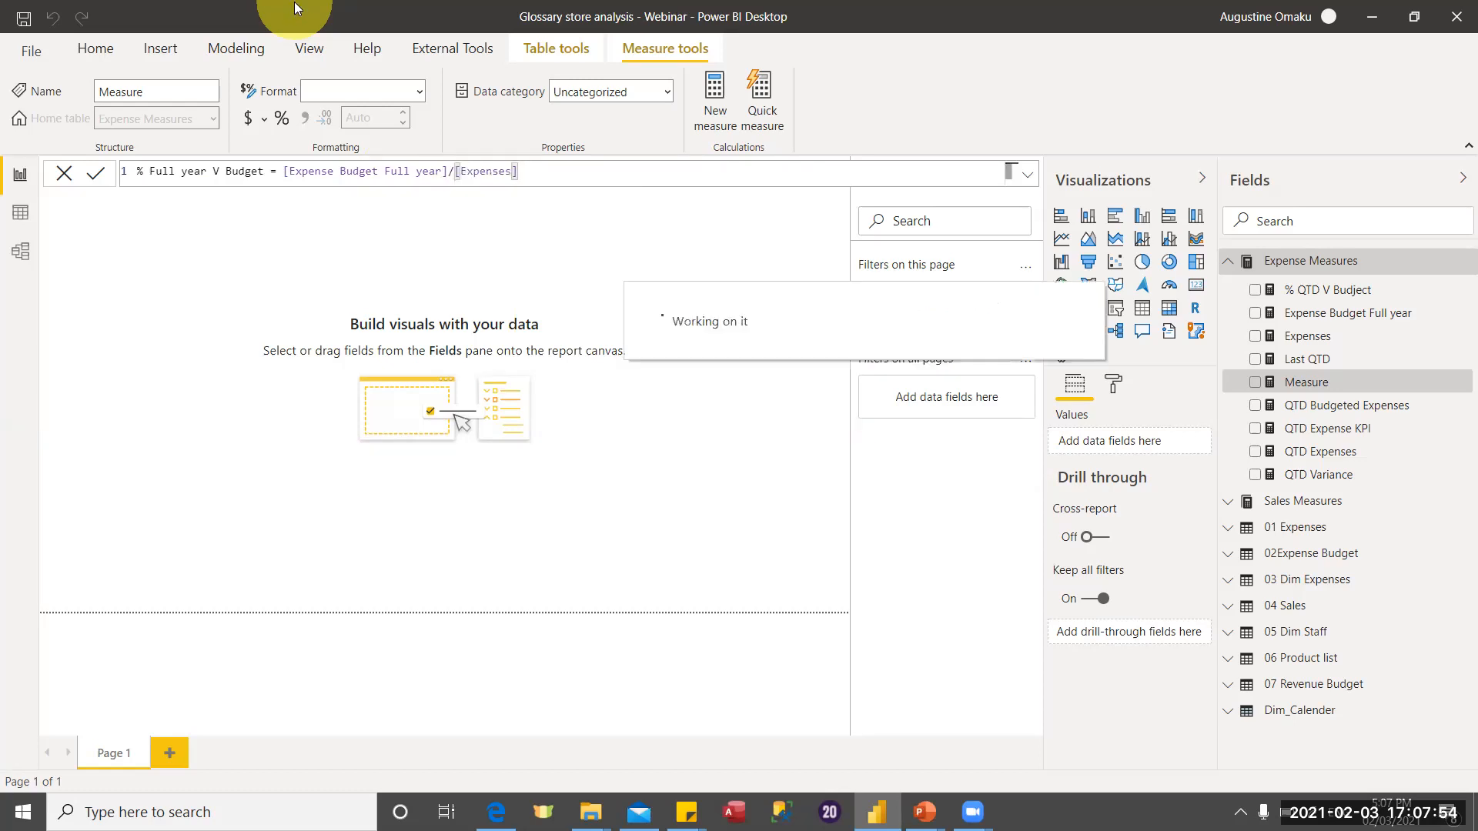
click(280, 116)
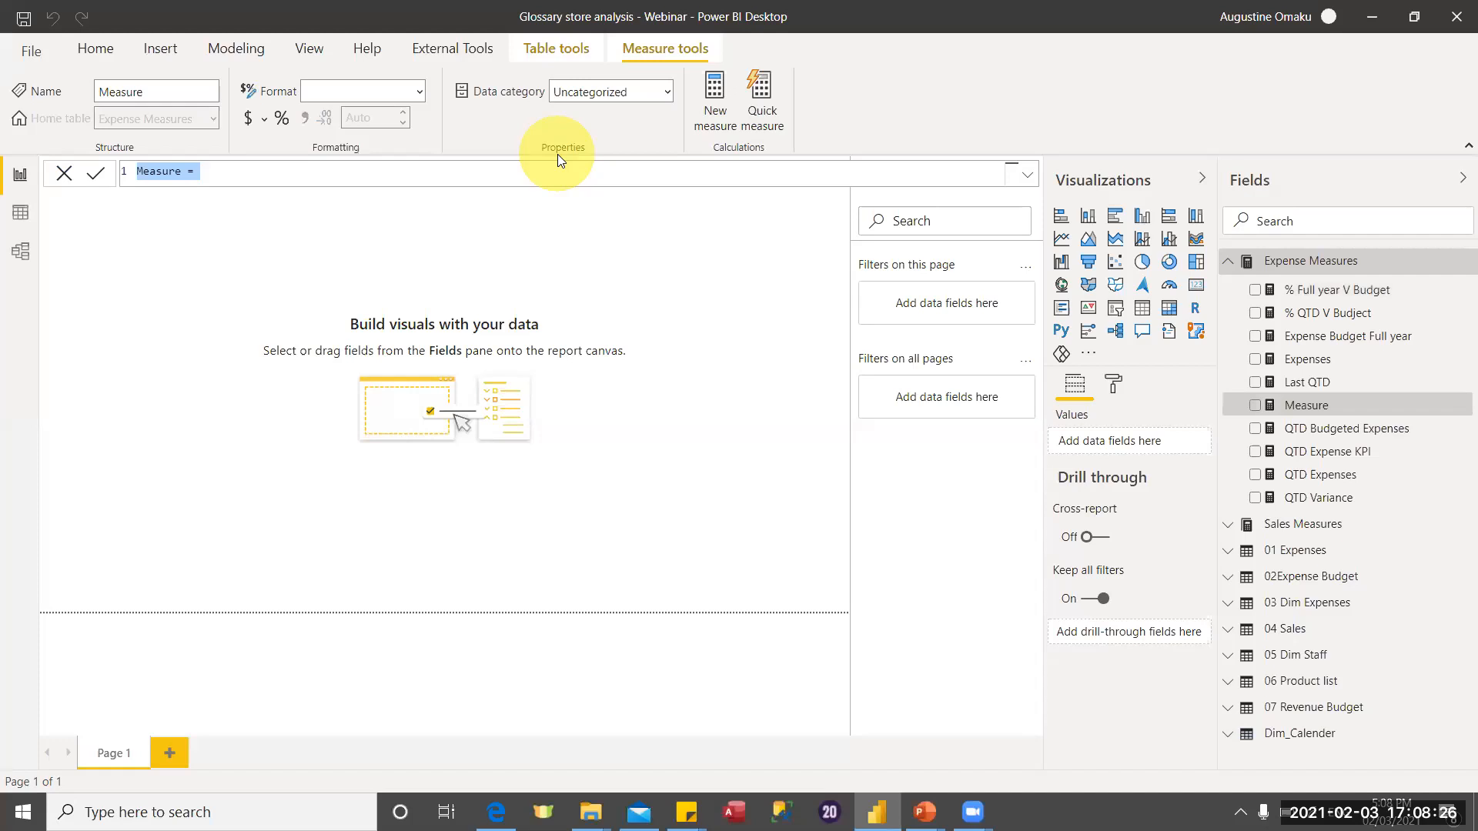
Start another new measure in Expense Measures named % QTD Variance, with [QTD Variance] as the numerator of a division.
text(%)
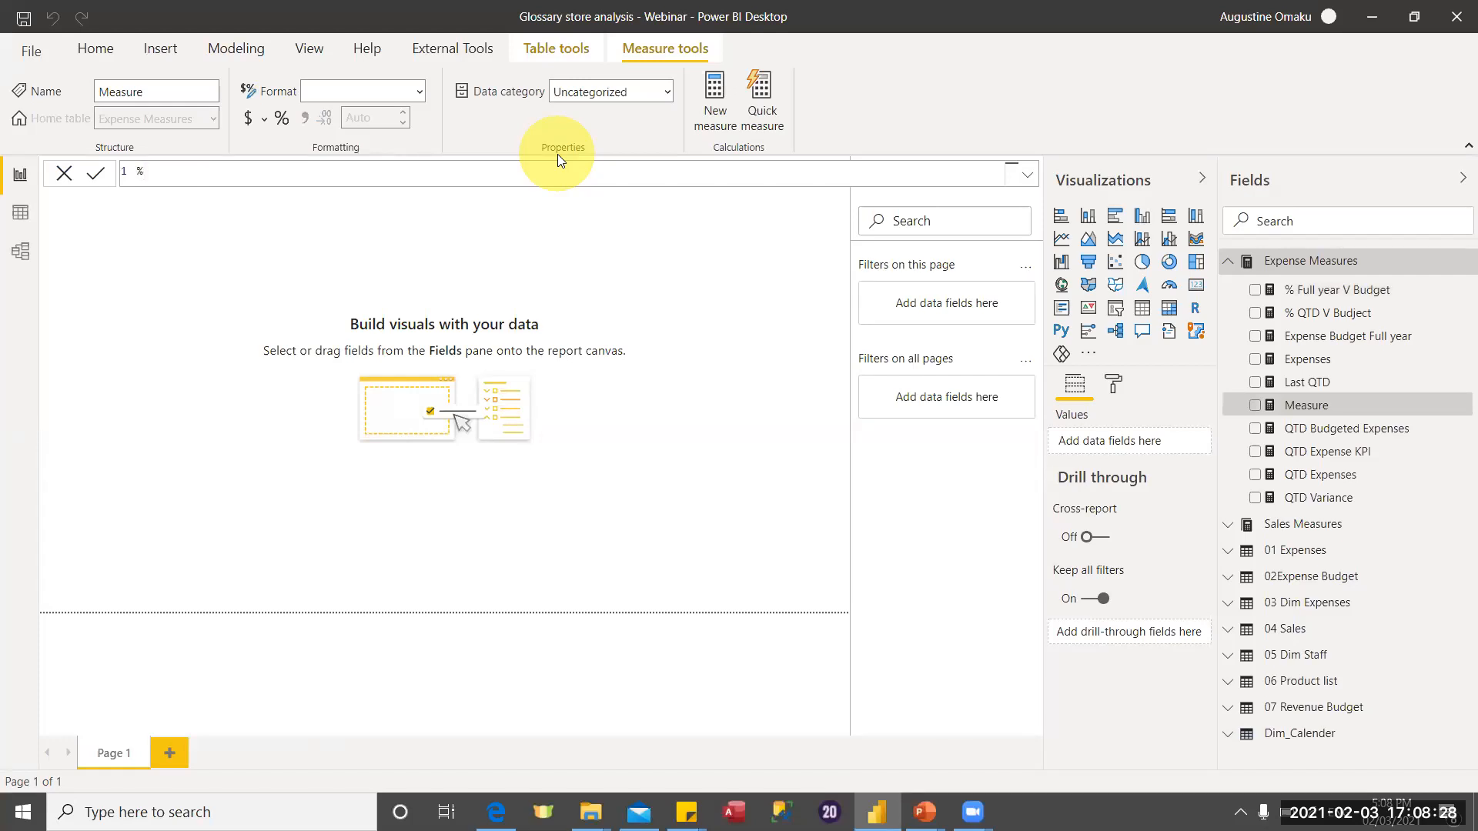
text( QTD Variance = [)
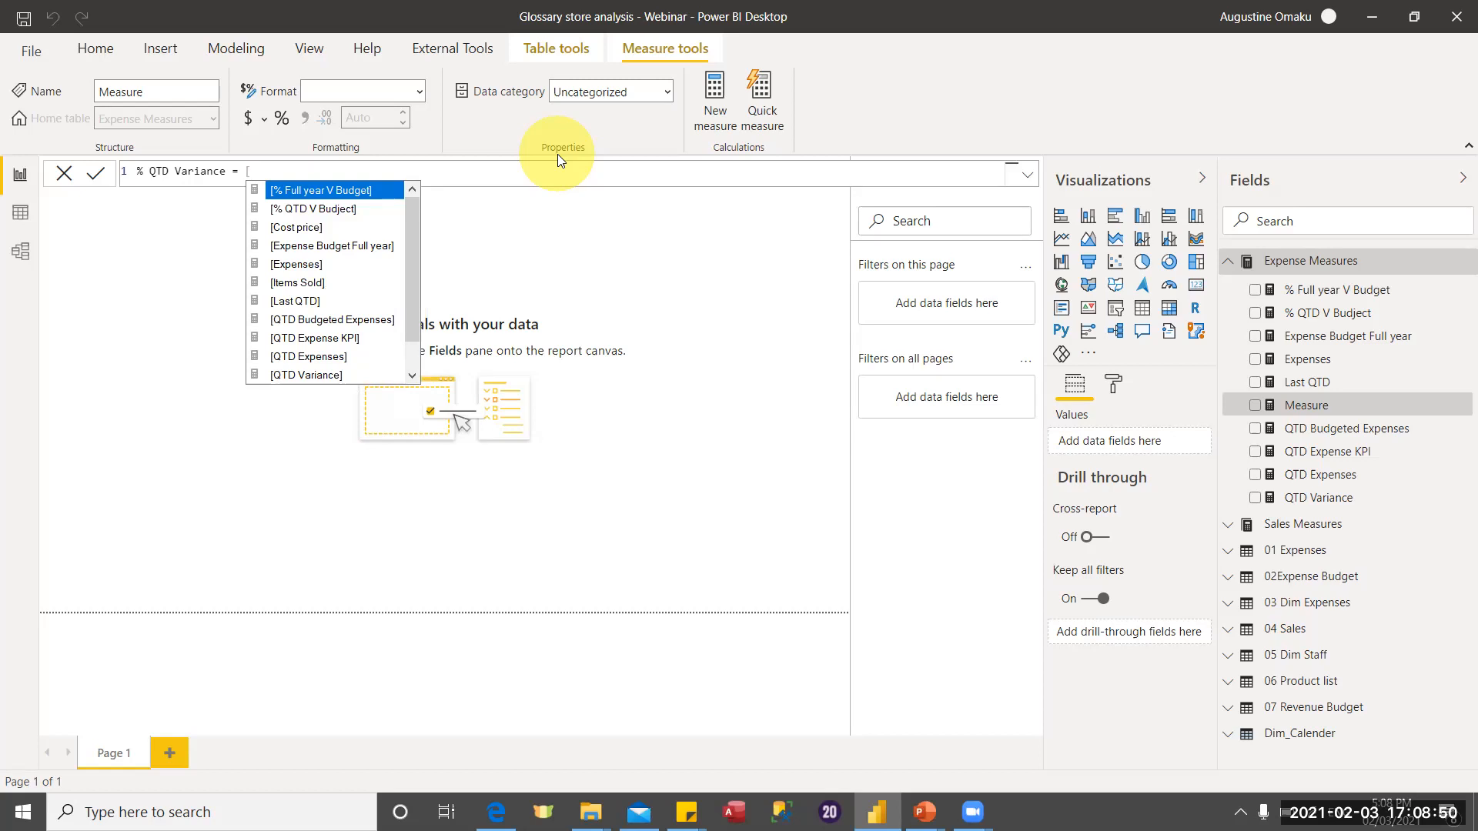
text(q)
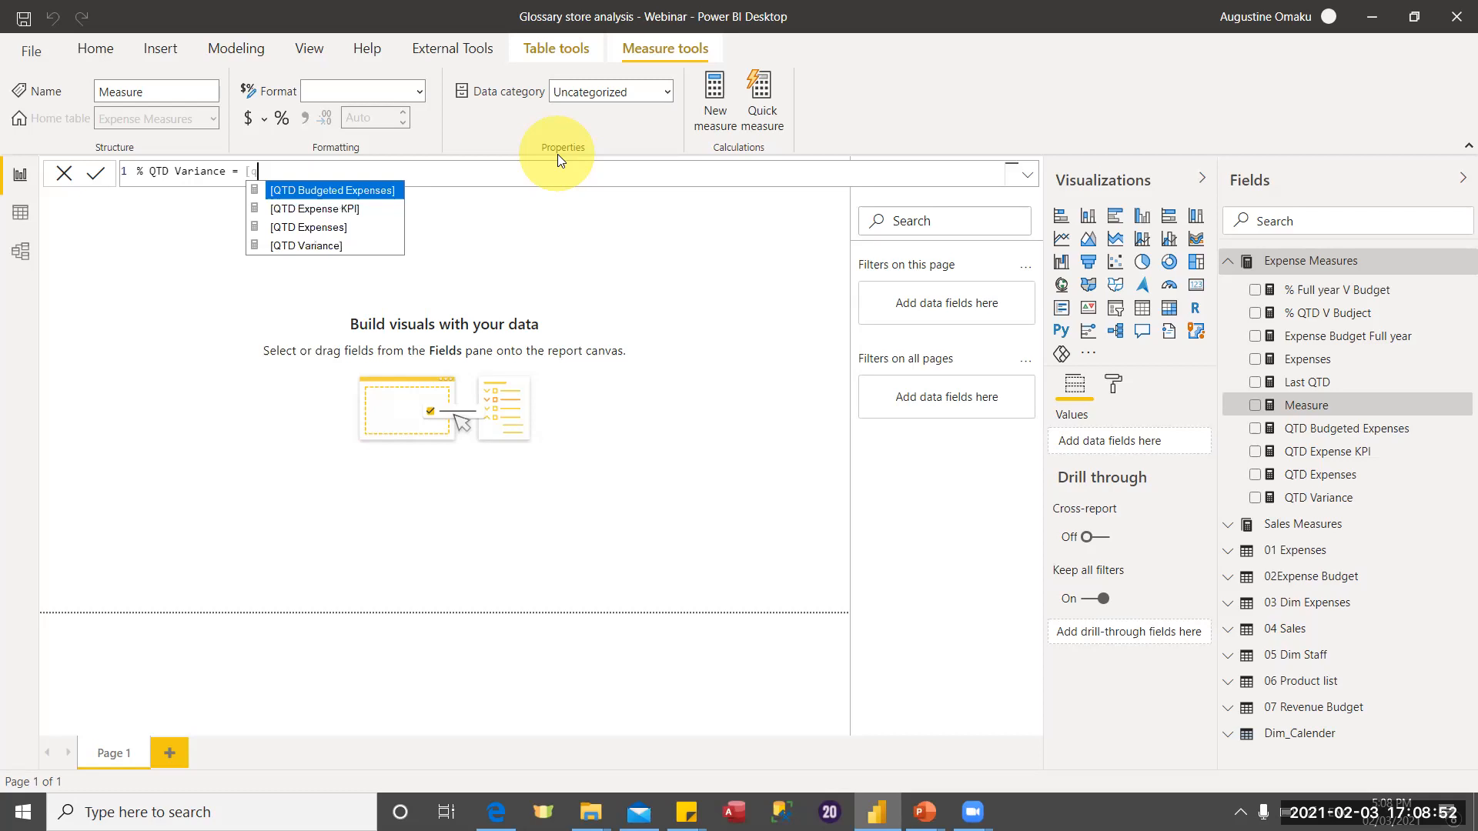
key(Down)
key(Down)
key(Down)
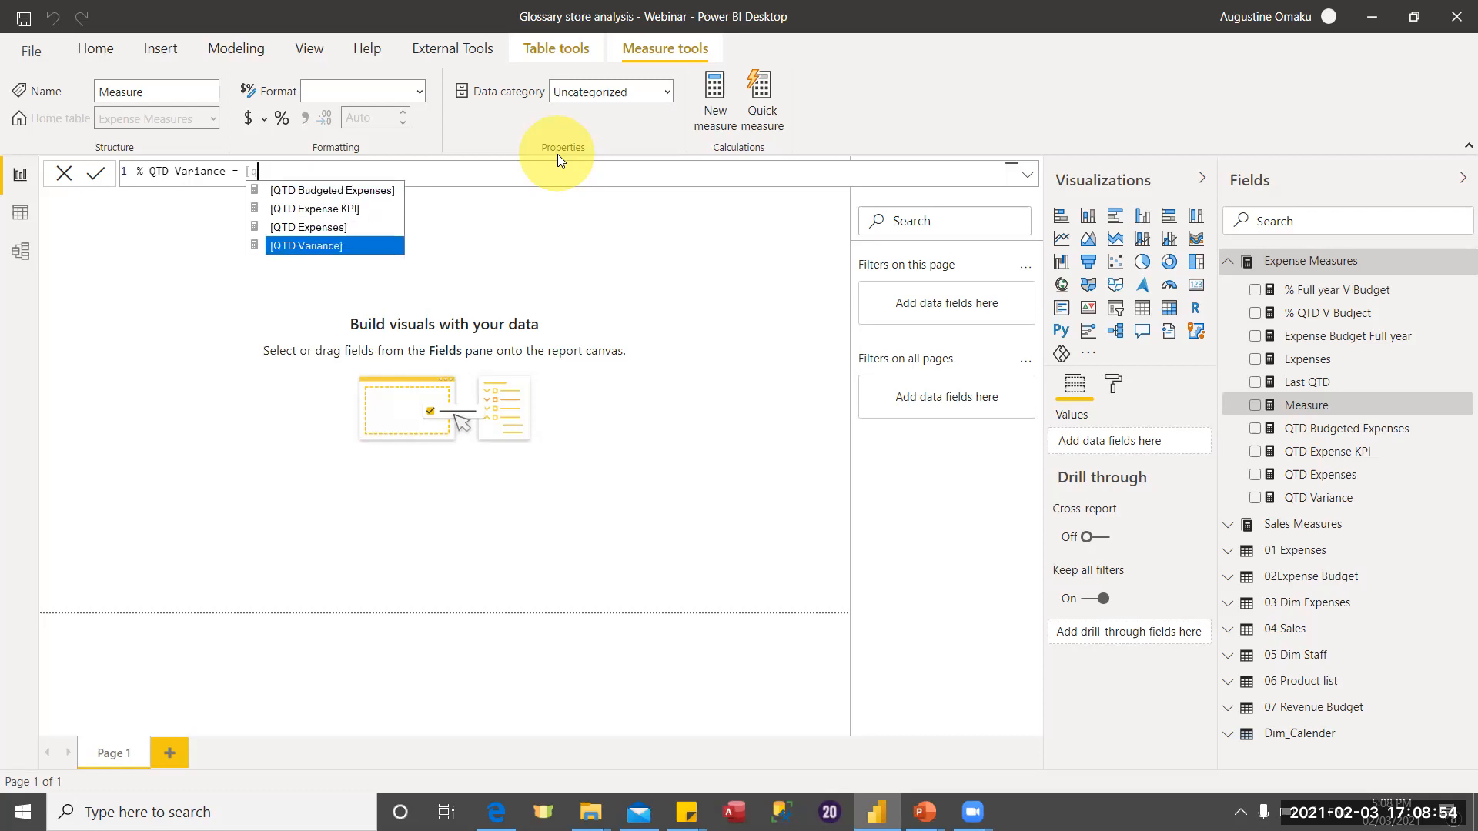
key(Tab)
text(/)
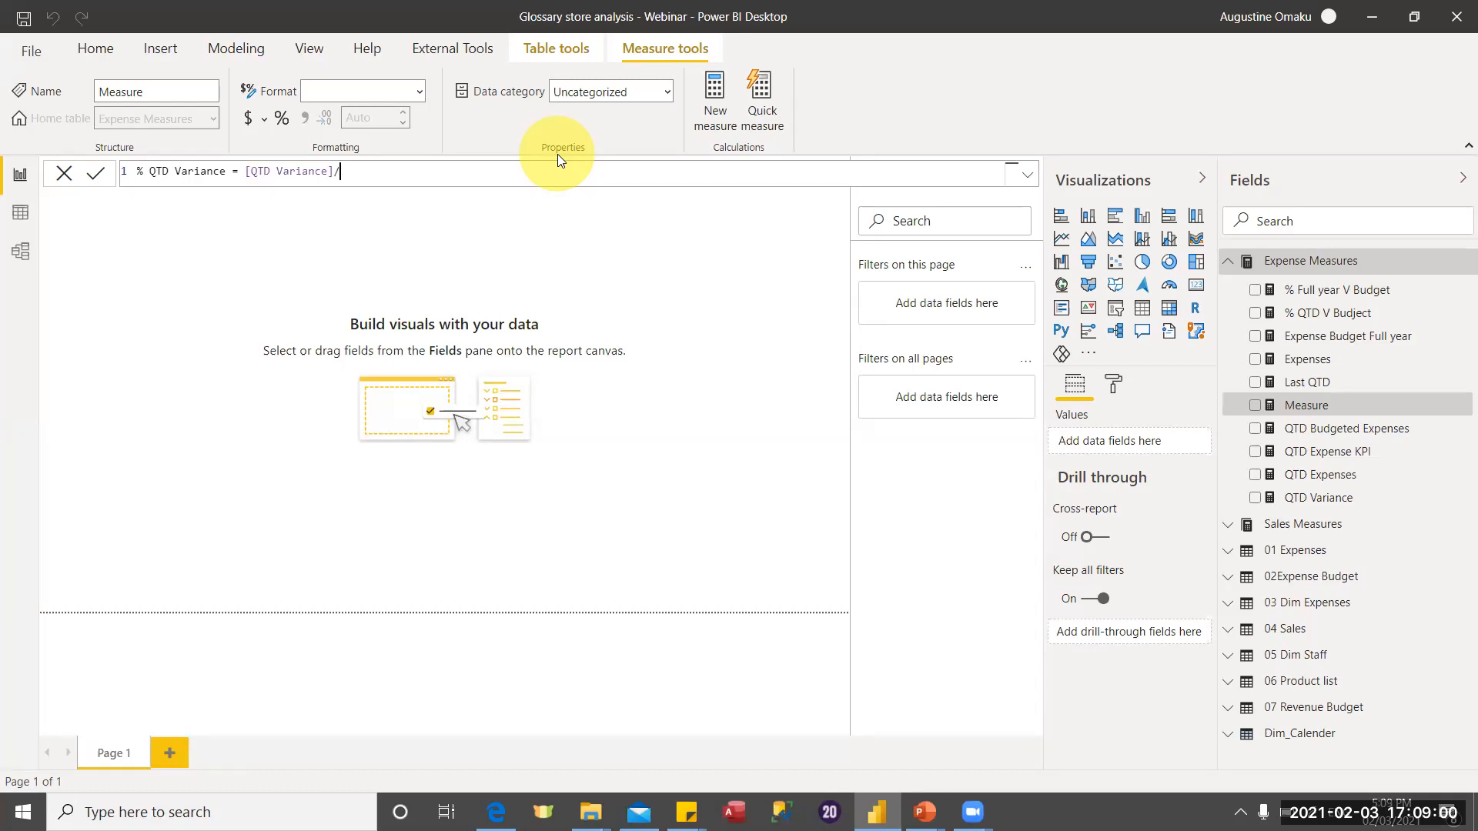
Complete the % QTD Variance formula with [Last QTD] as the divisor and format the measure as a percentage.
text([la)
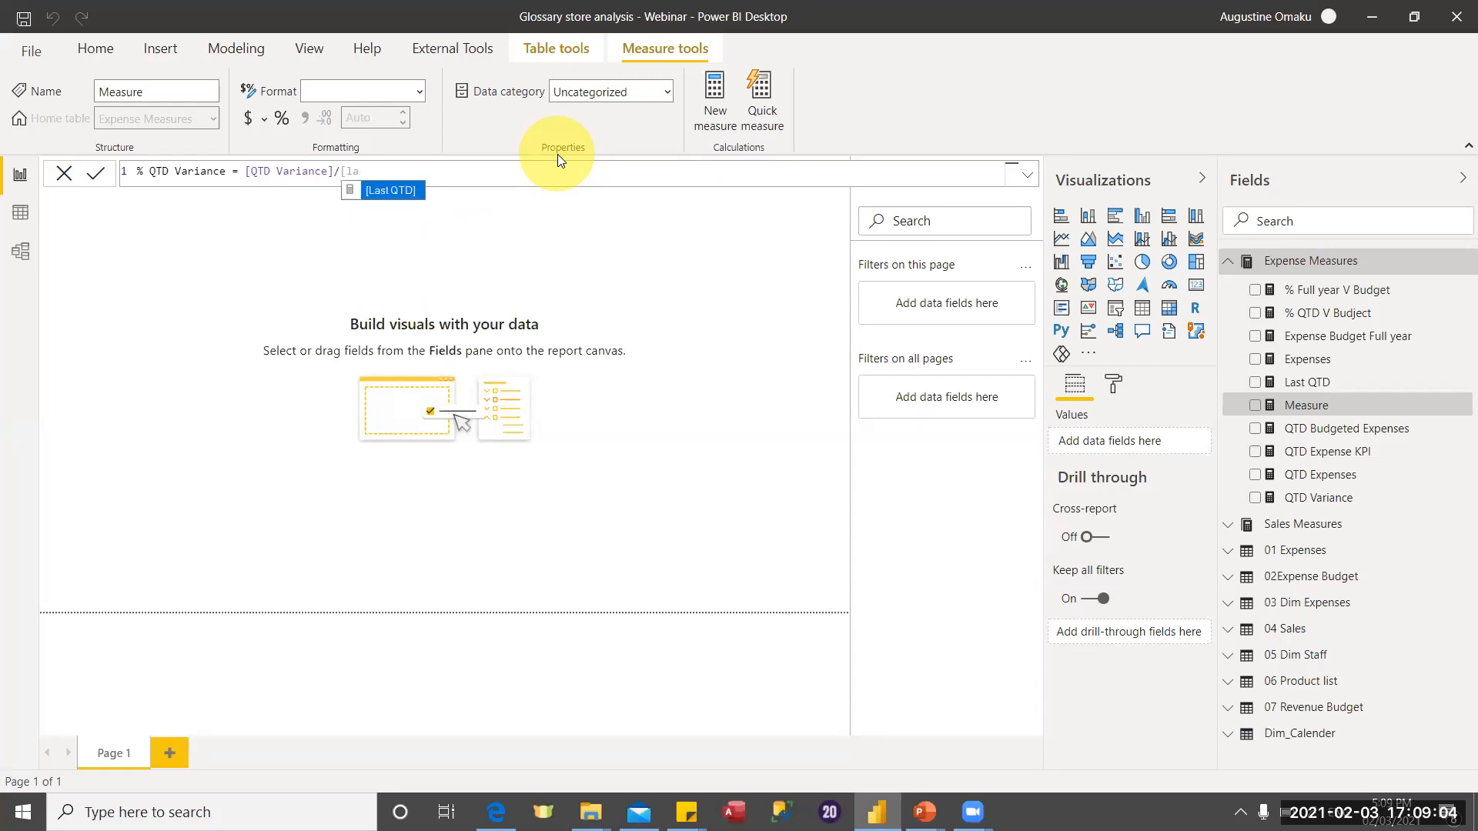
key(Tab)
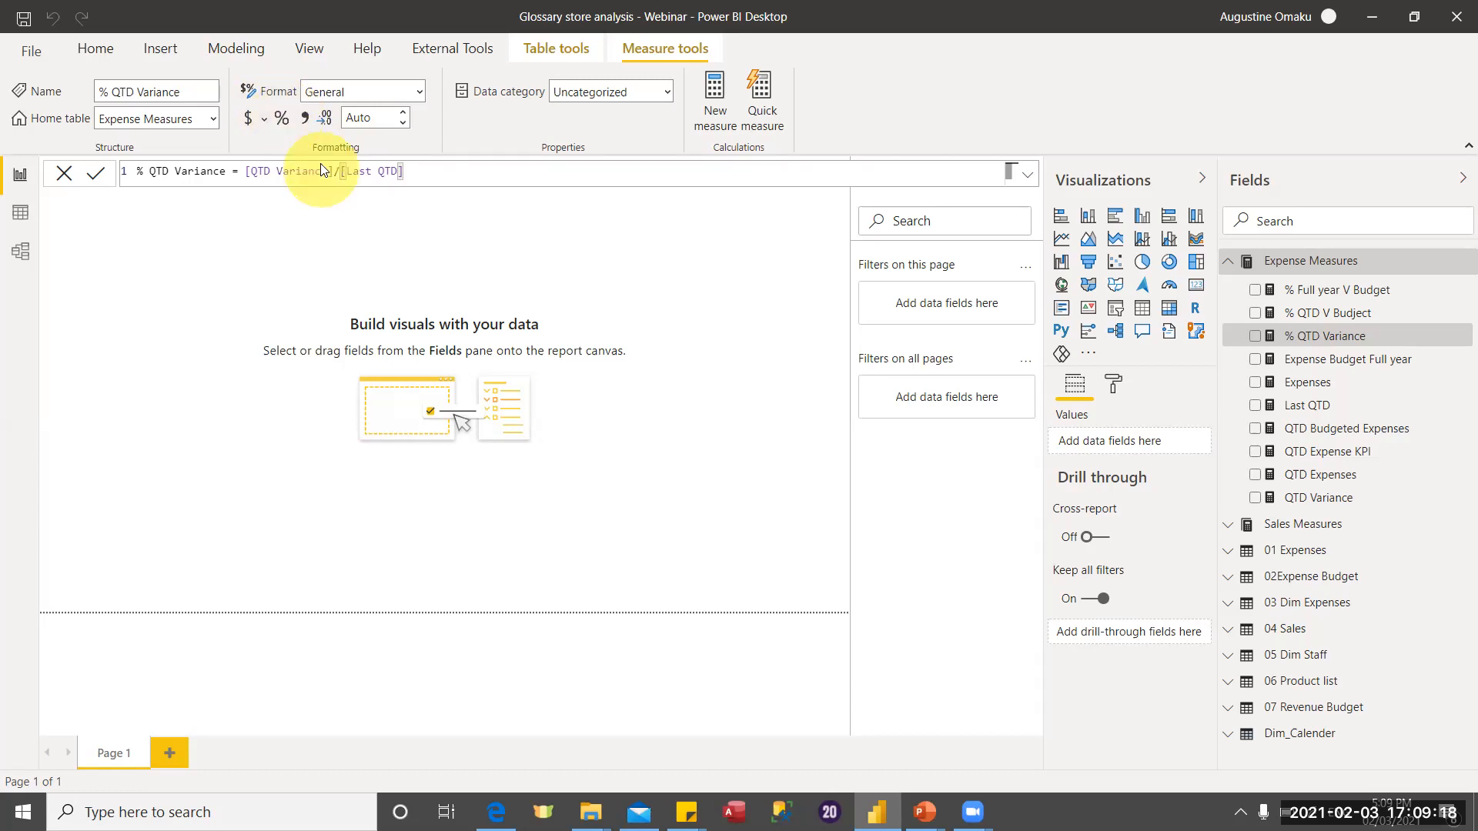
click(282, 118)
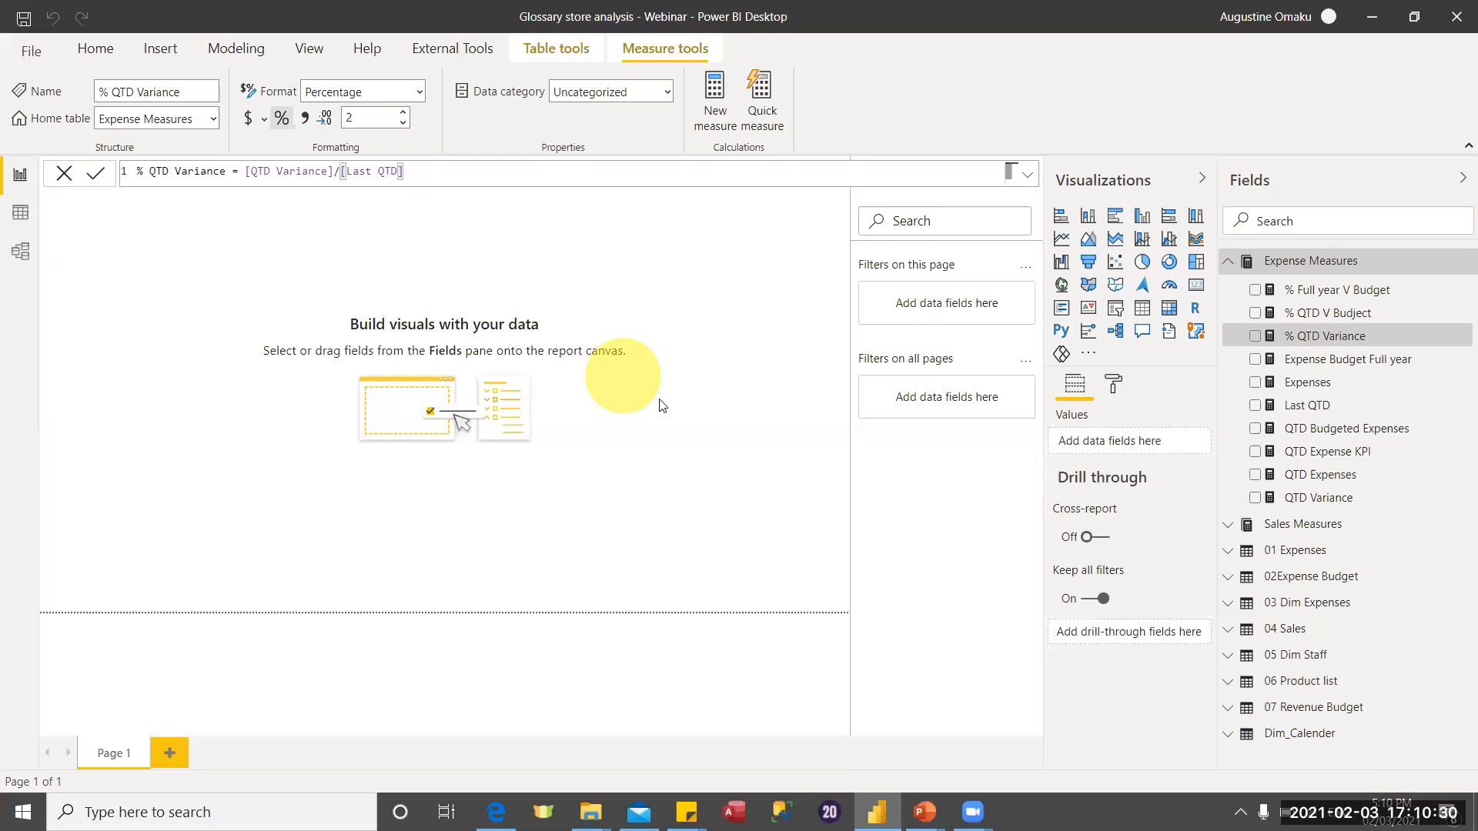
Switch to the Day 1 learning Objectives presentation in PowerPoint and create a new blank presentation.
mouse_move(924, 812)
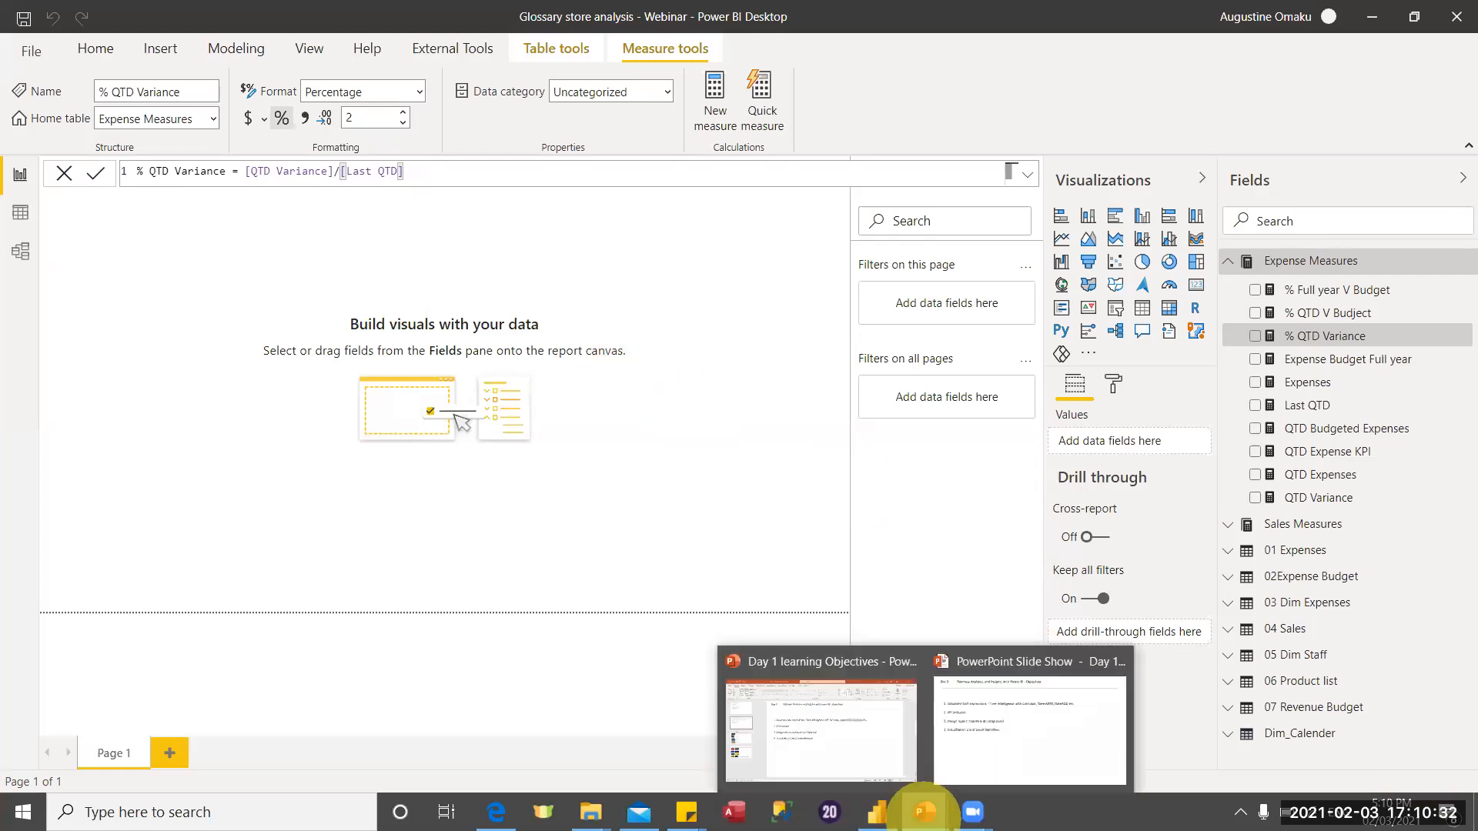
click(807, 734)
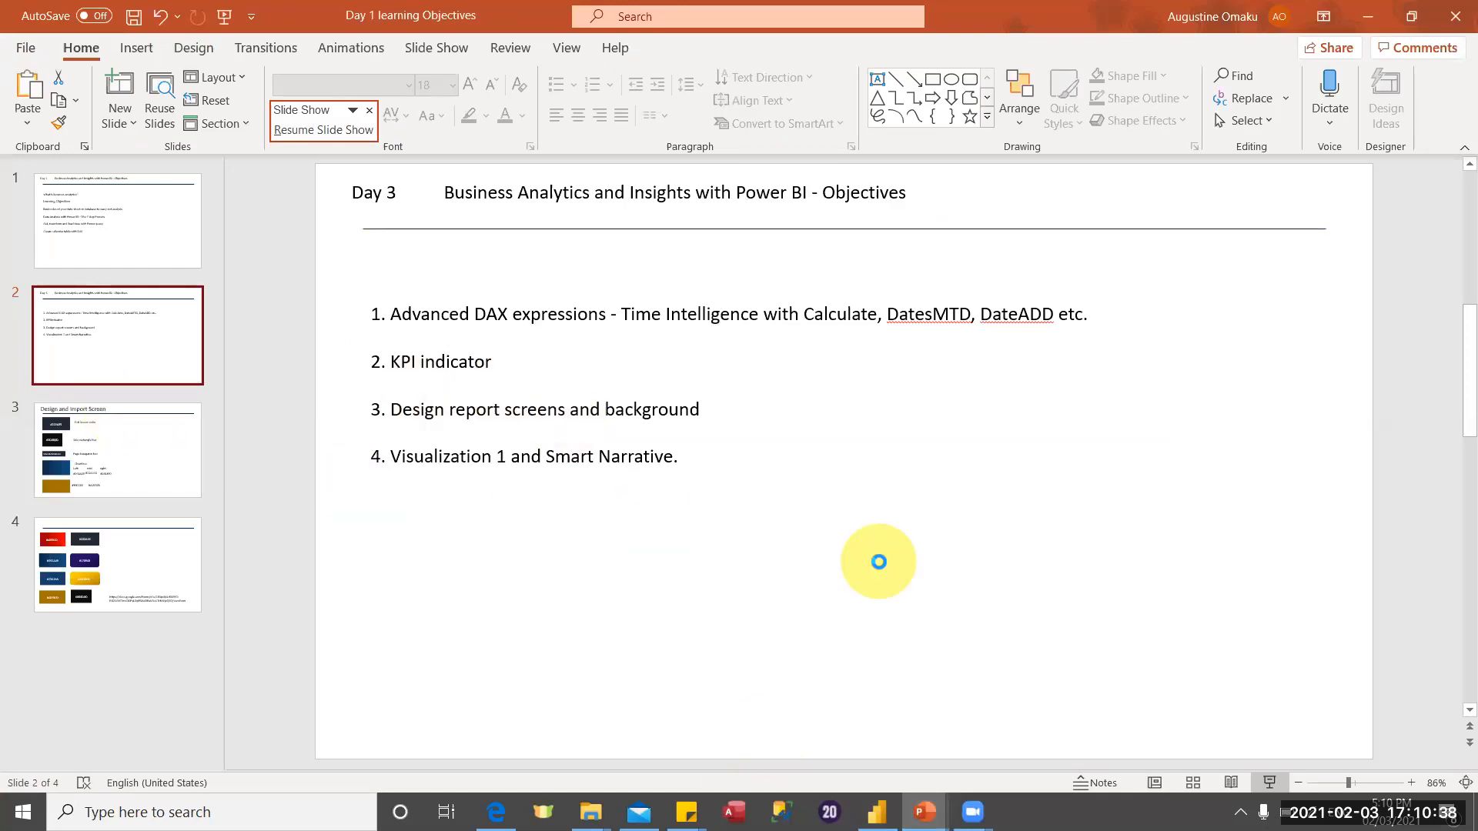
key(ctrl+n)
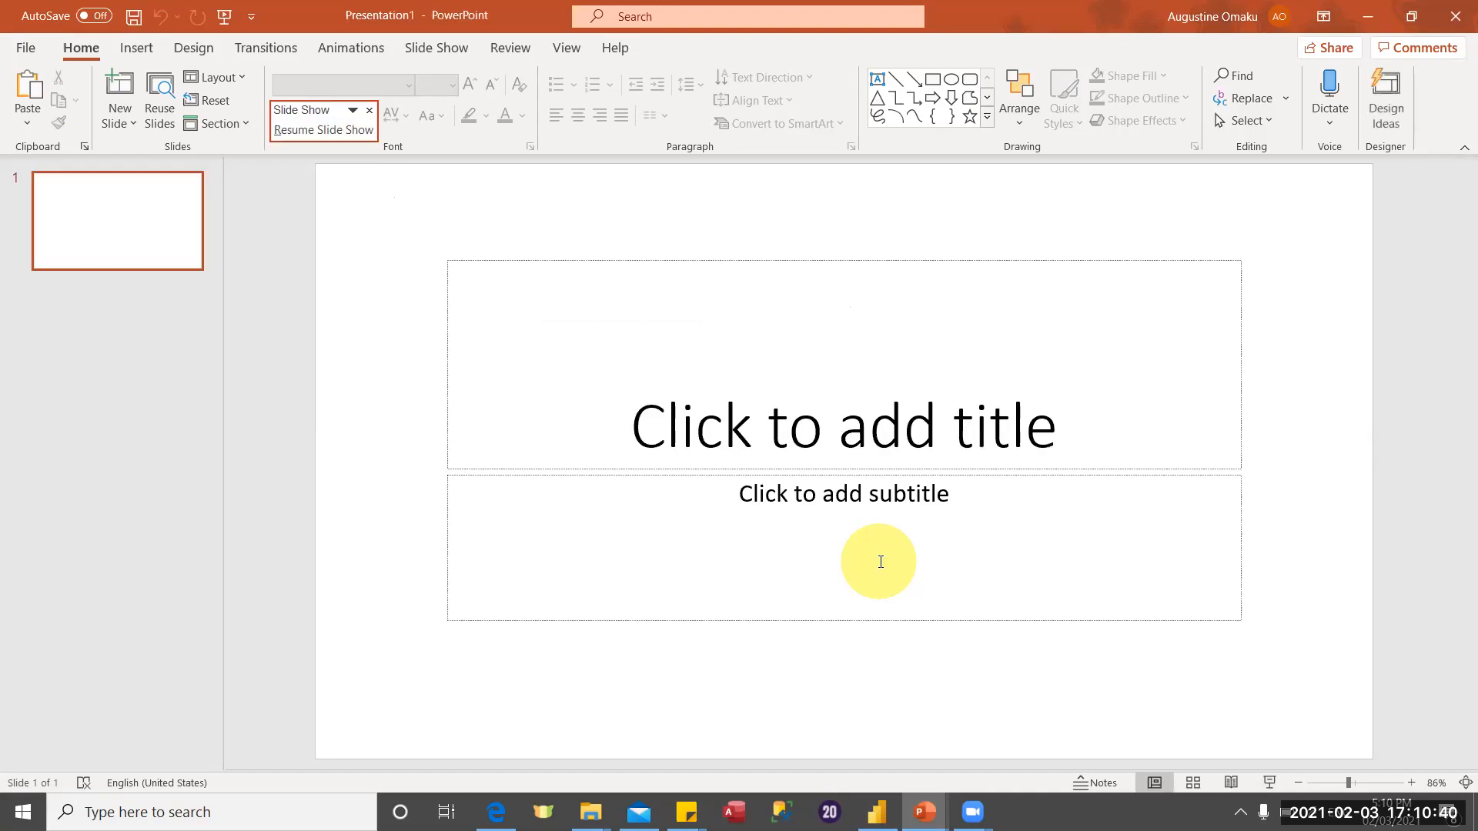
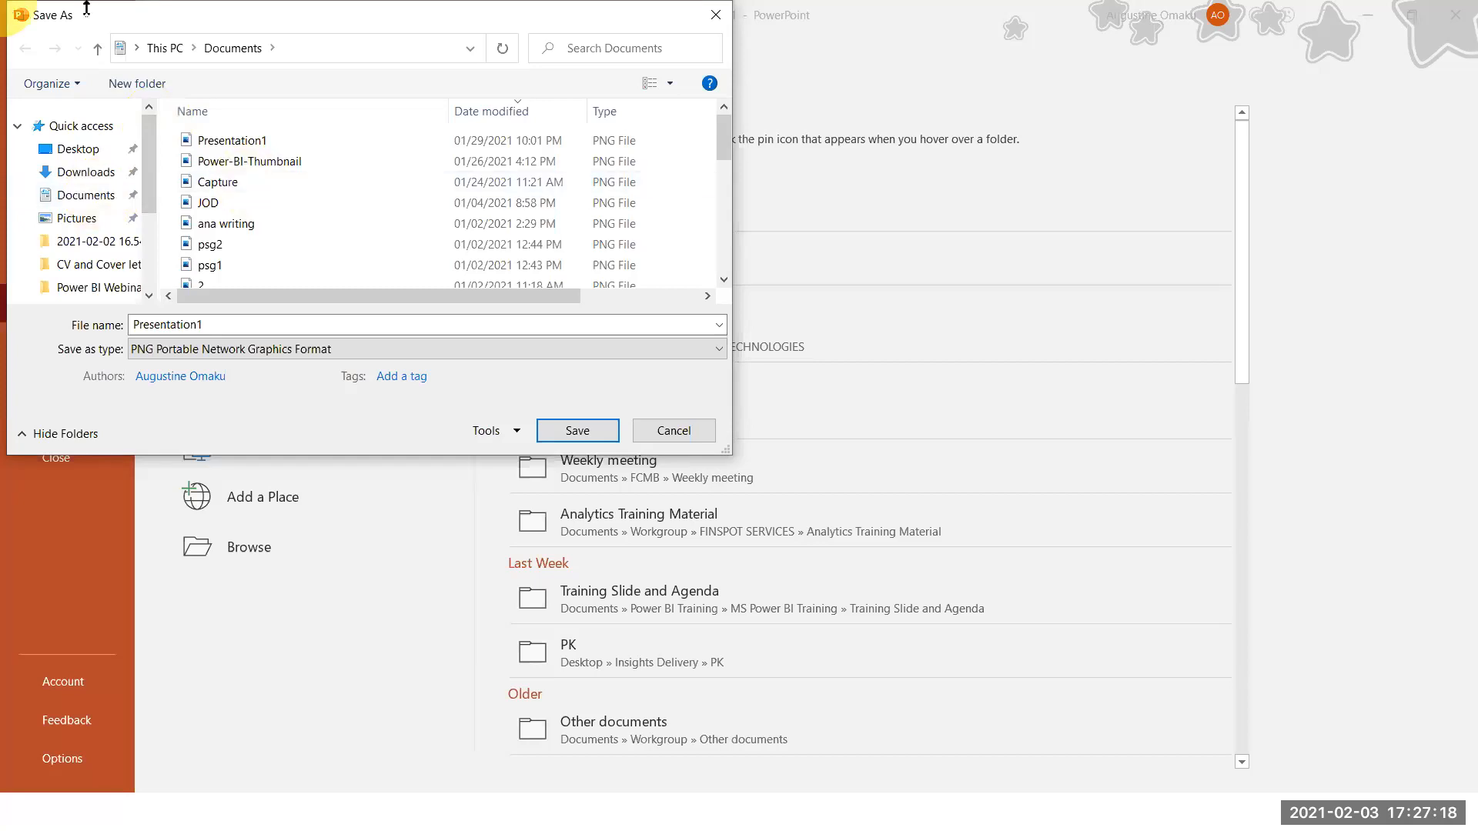
Export only the current slide to Documents as the PNG image Presentation1, overwriting the existing file.
click(599, 428)
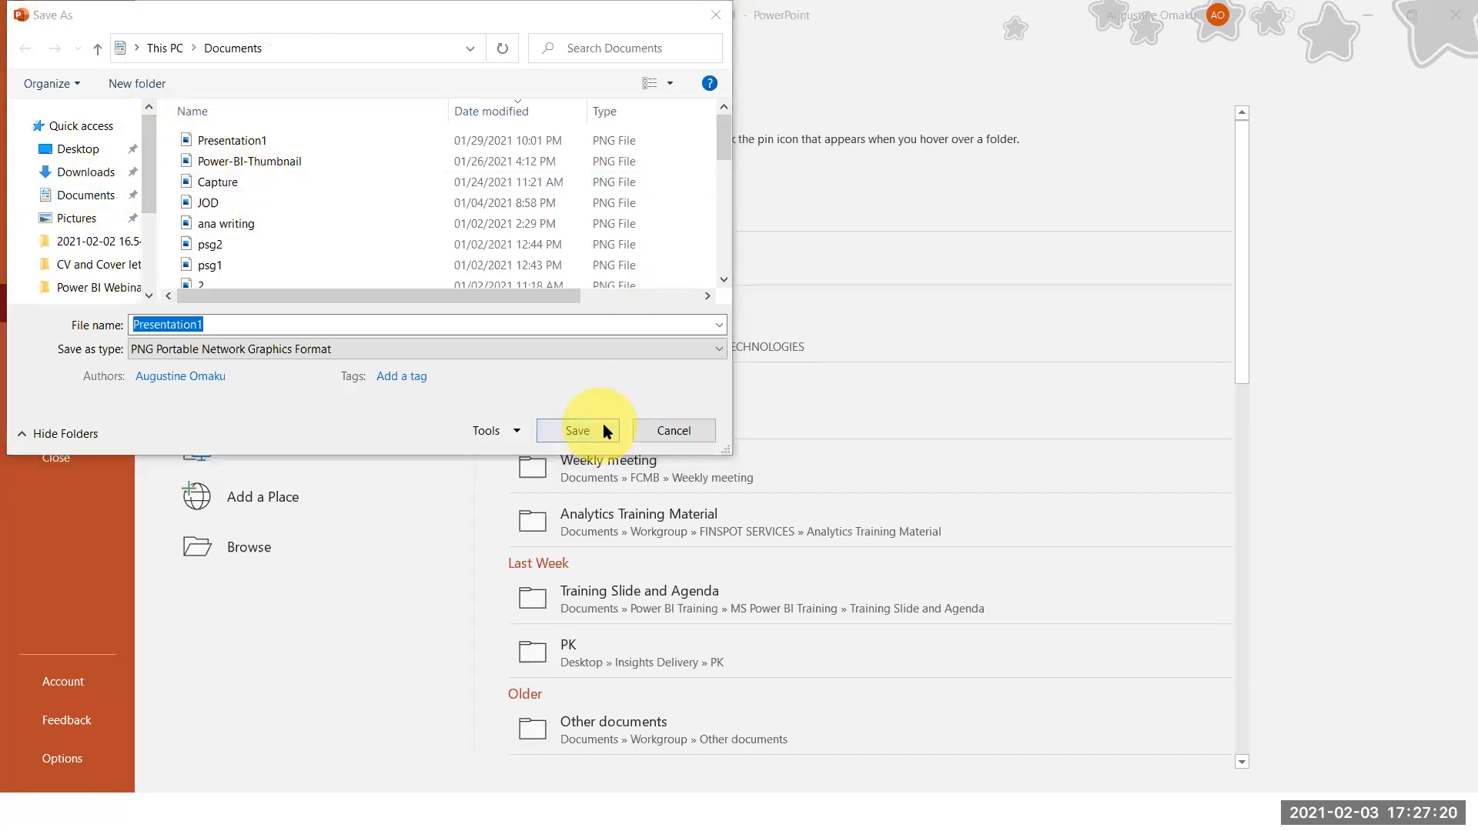
click(780, 414)
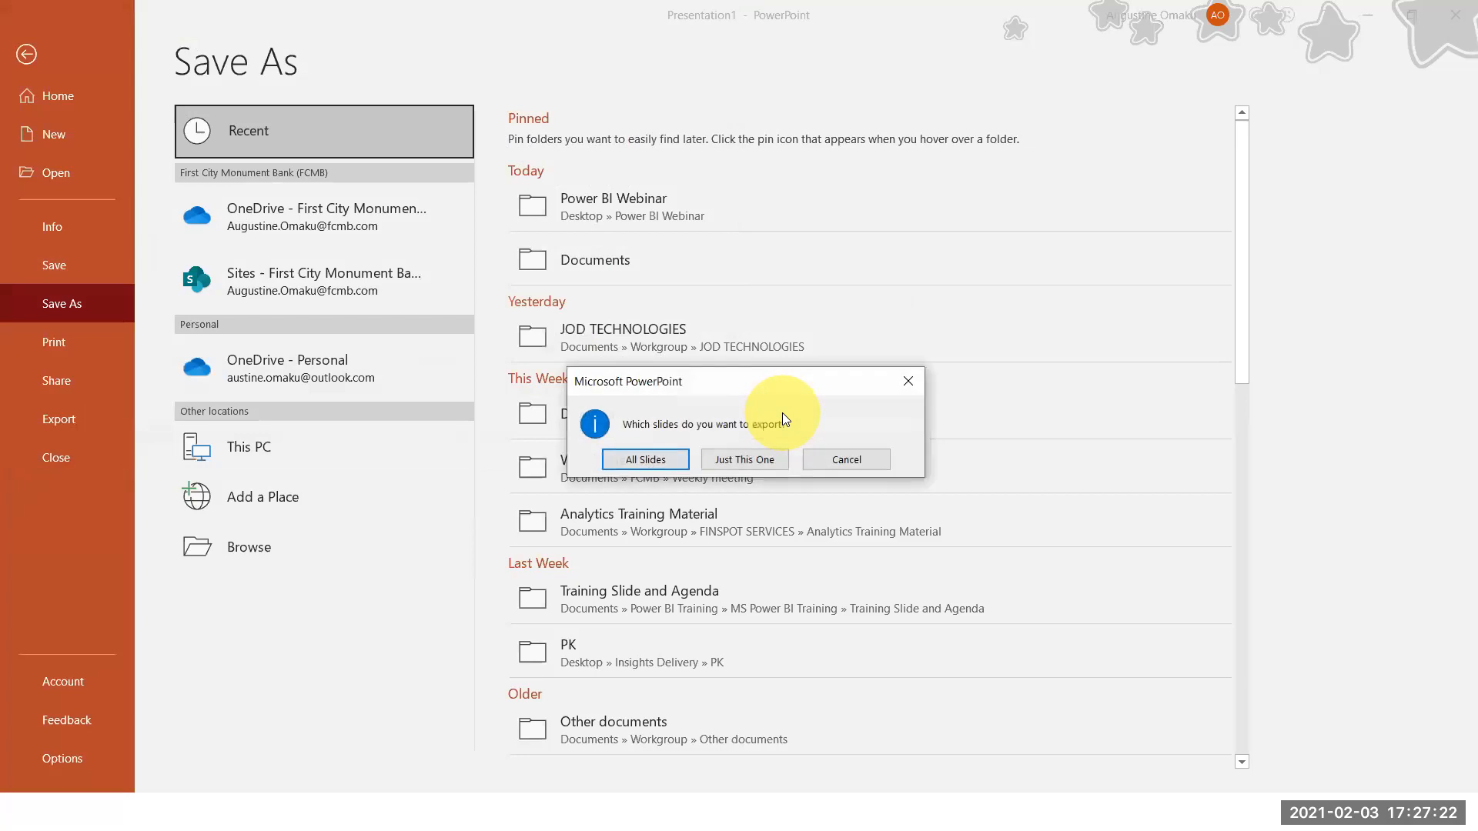
click(731, 459)
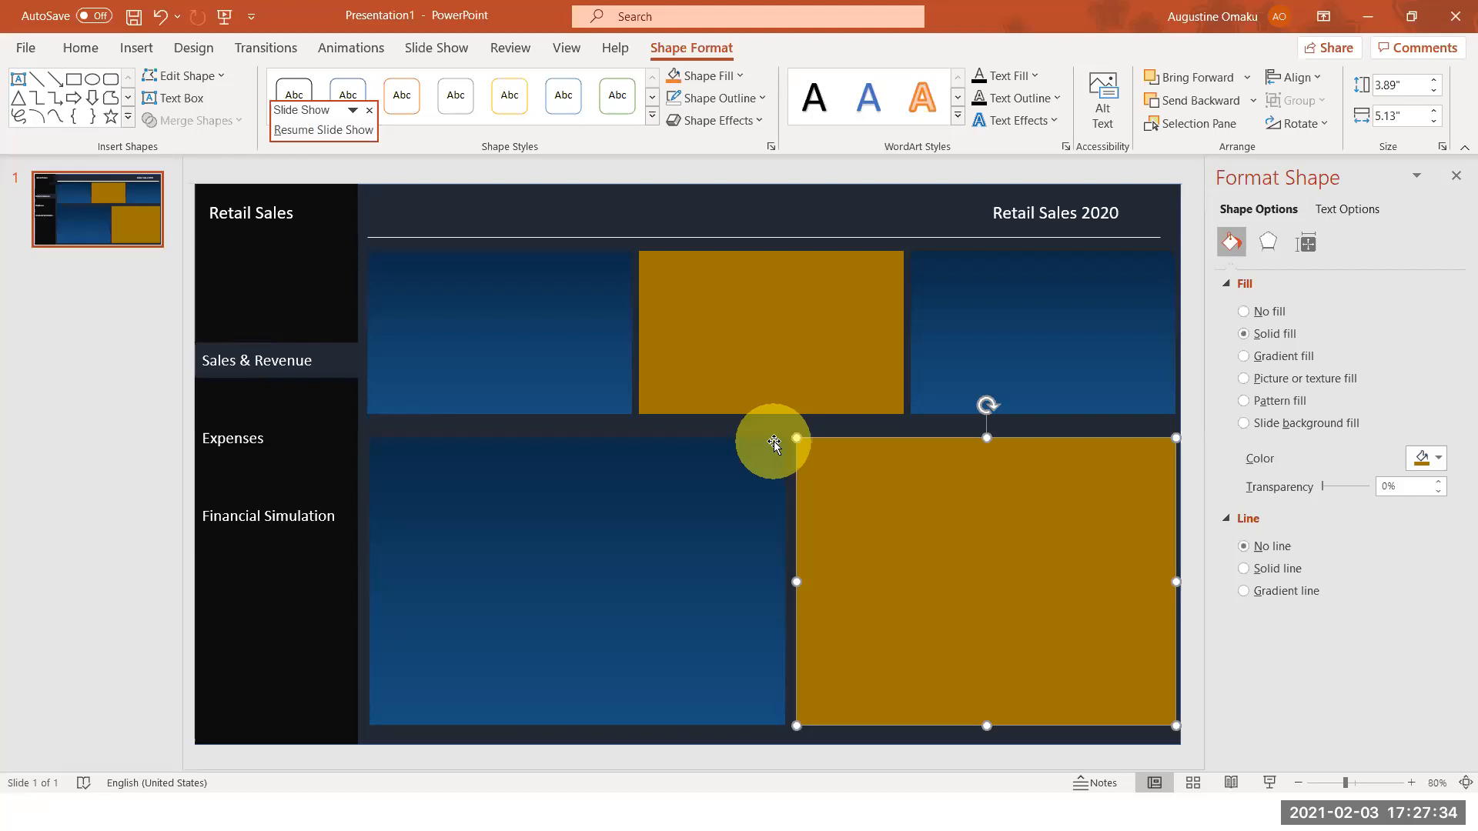
Close the Presentation1 presentation without saving it and return to the Glossary store analysis report in Power BI Desktop.
click(114, 433)
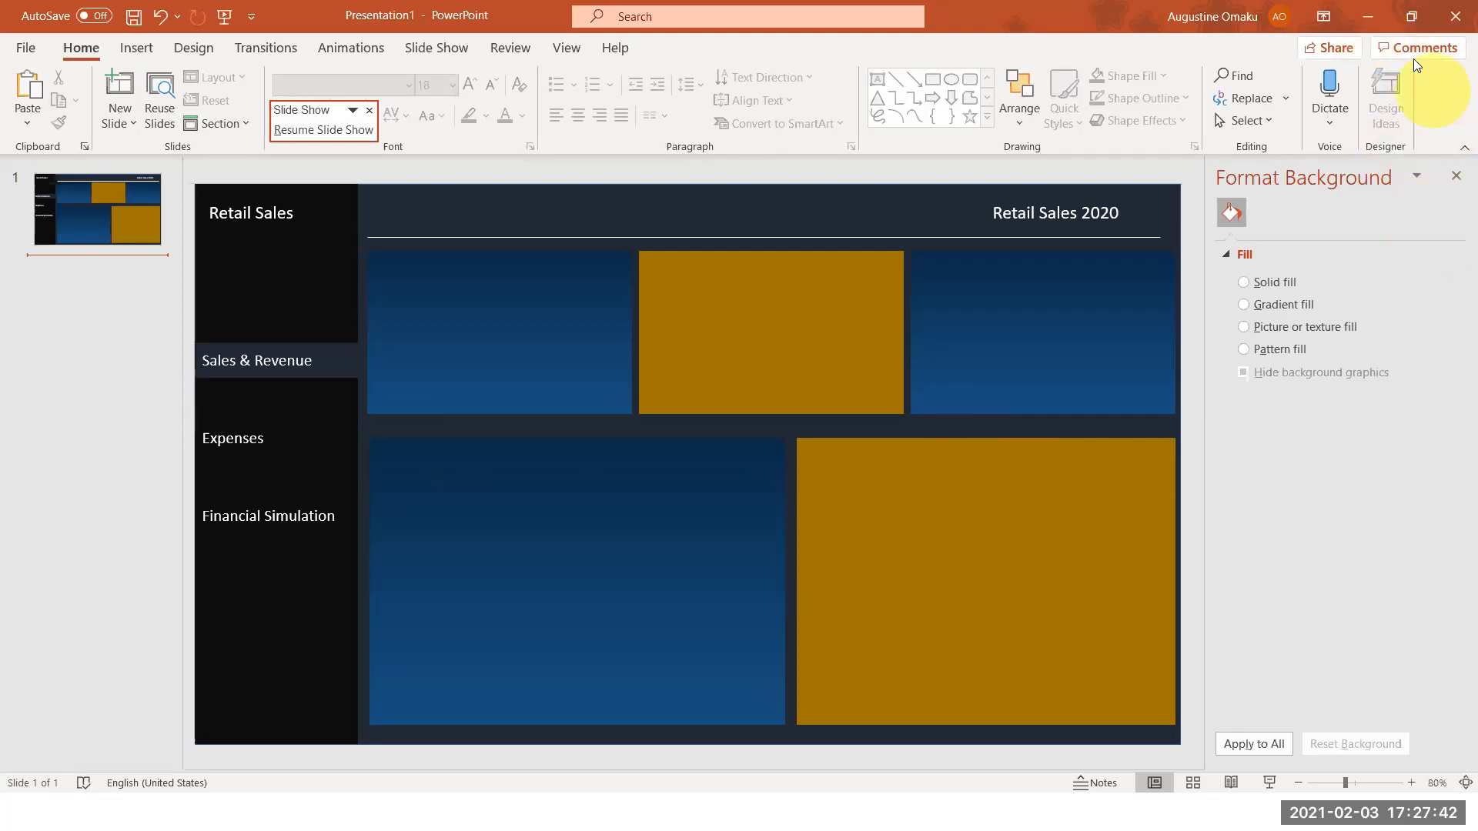
click(1454, 16)
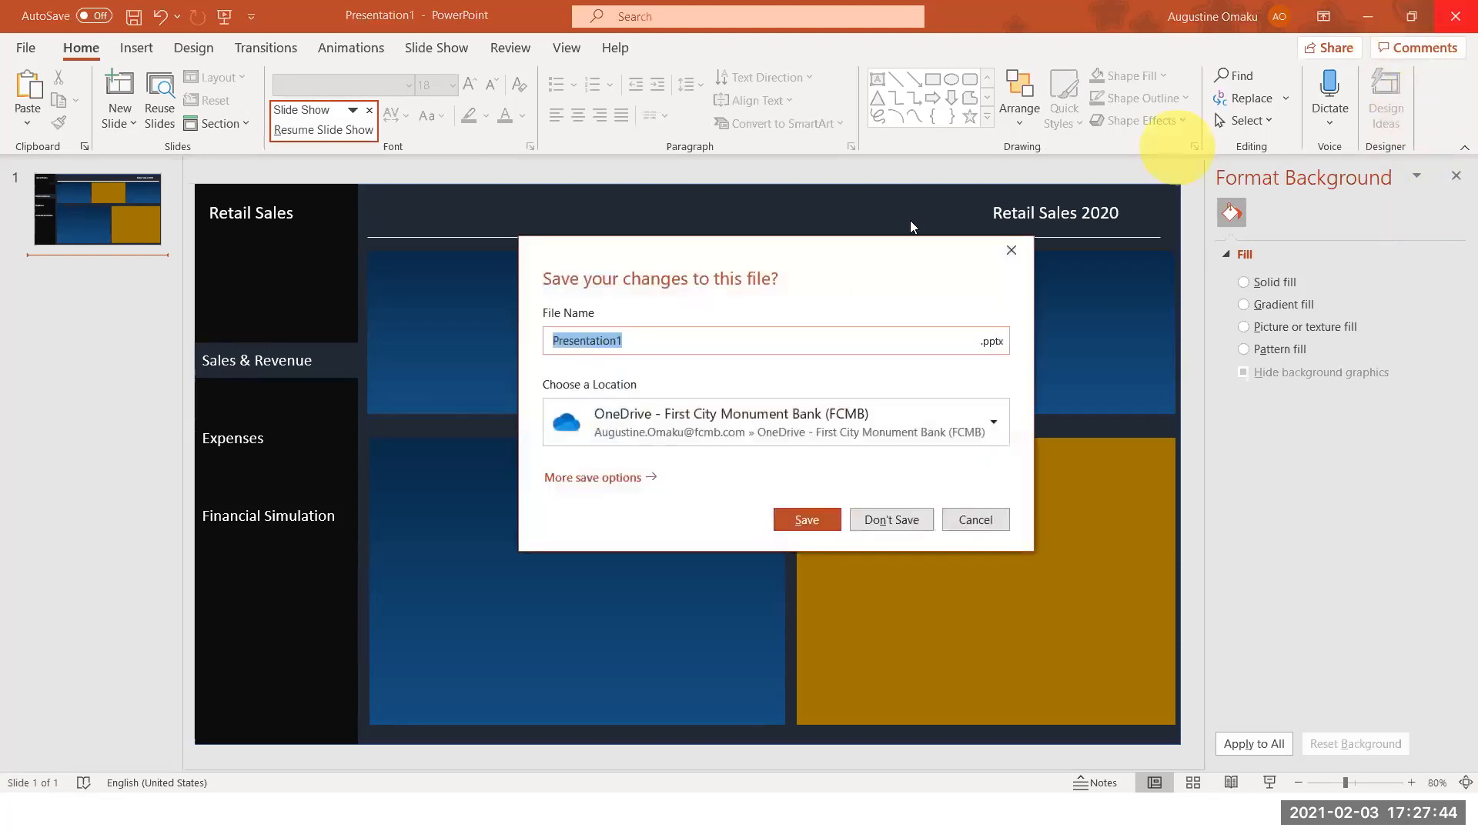
click(896, 517)
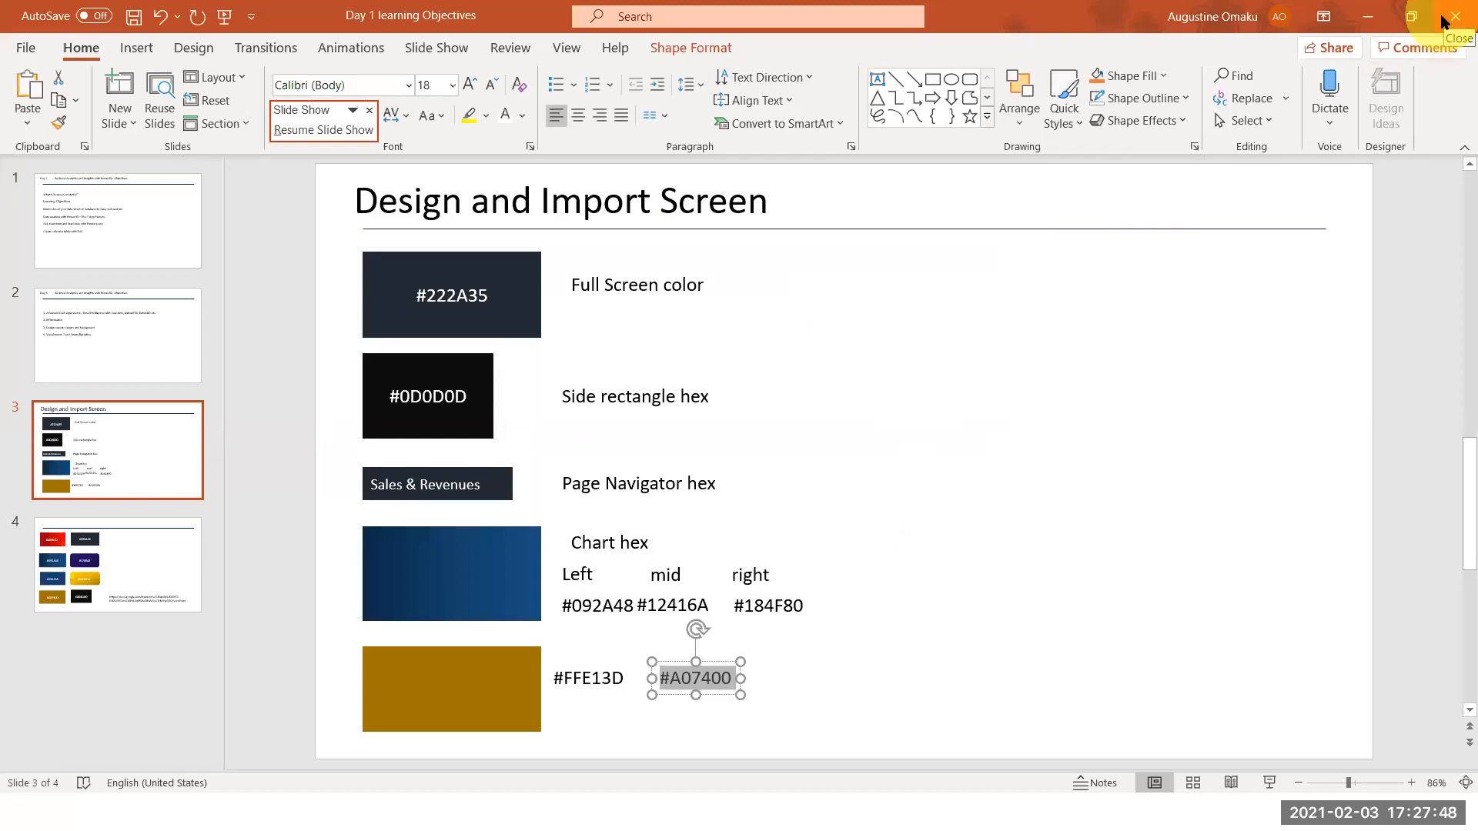
click(1369, 17)
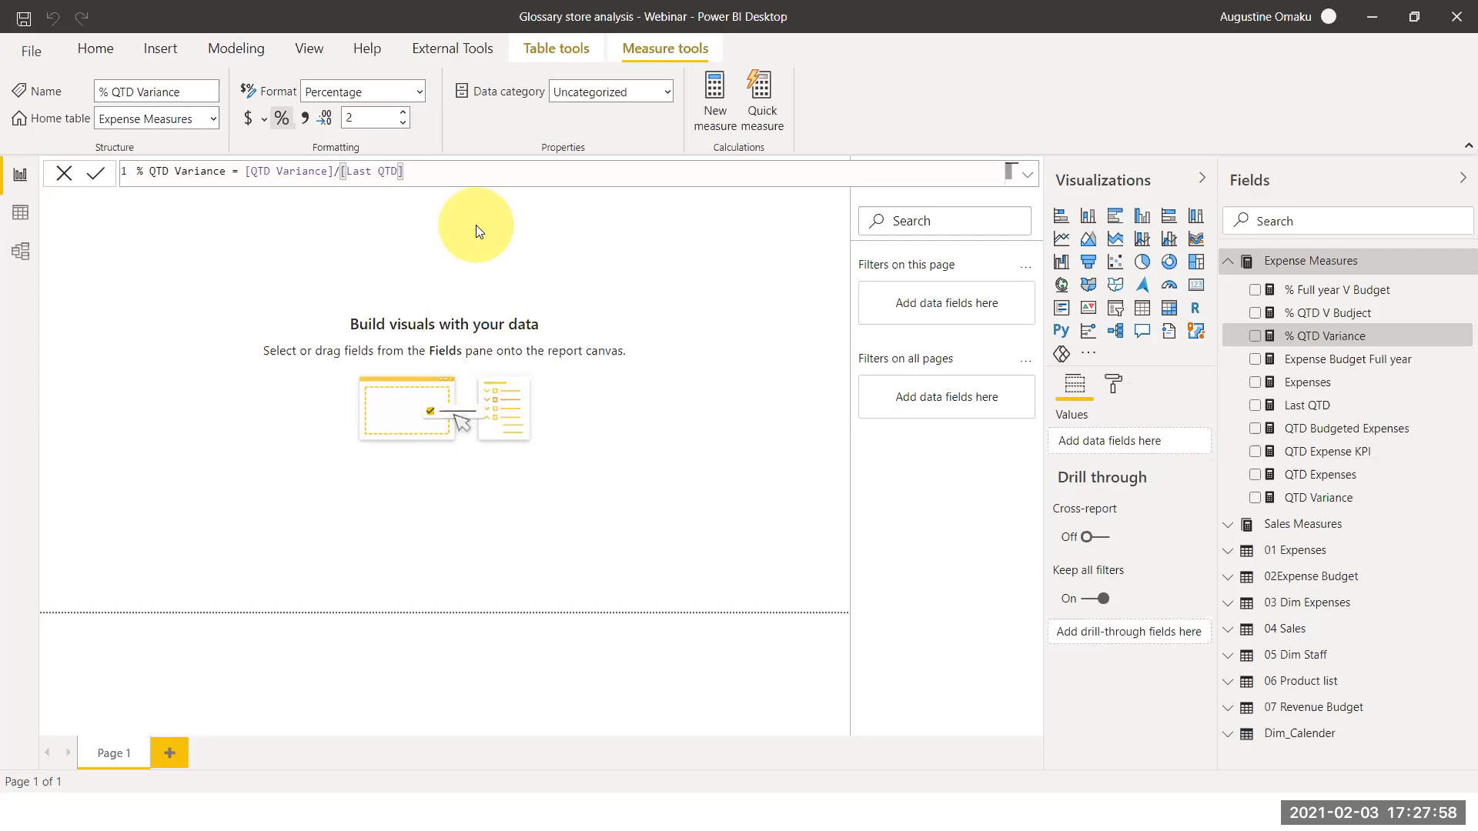
Set Sales and Revenues from the Desktop's Power BI Webinar > Icons folder as the page background image, with transparency at 0%.
click(1115, 397)
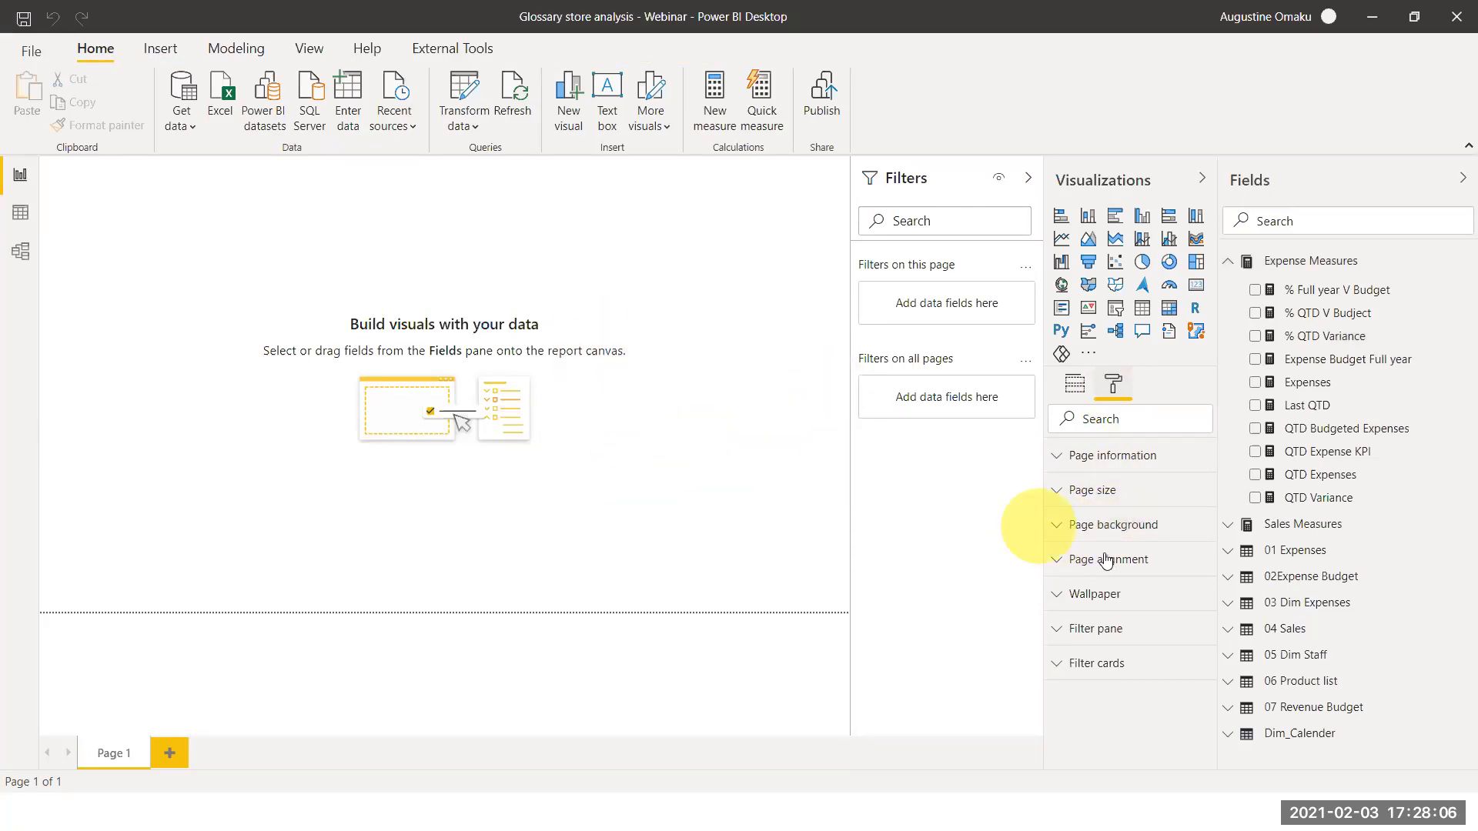
click(1060, 528)
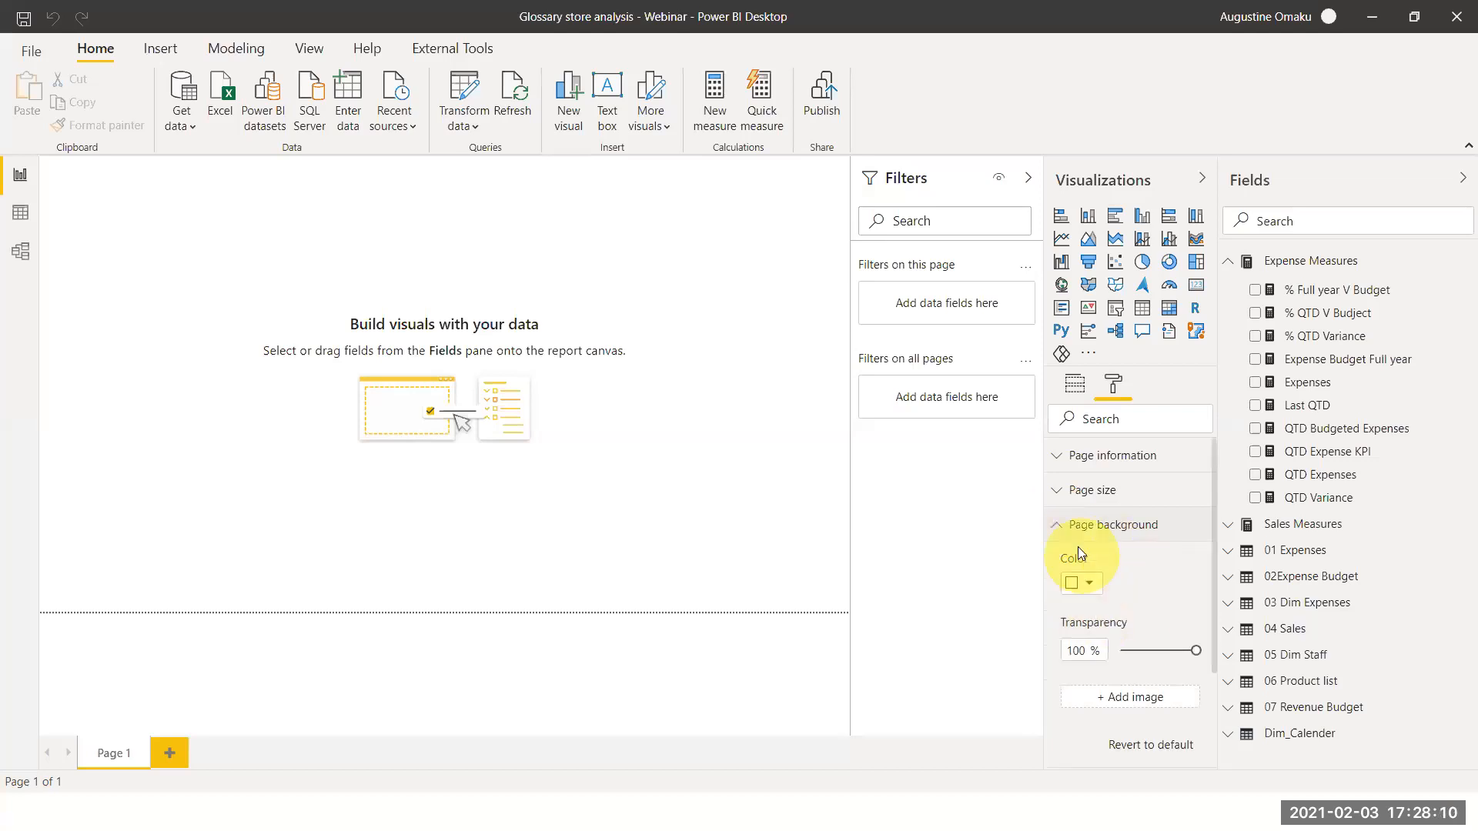
click(1134, 698)
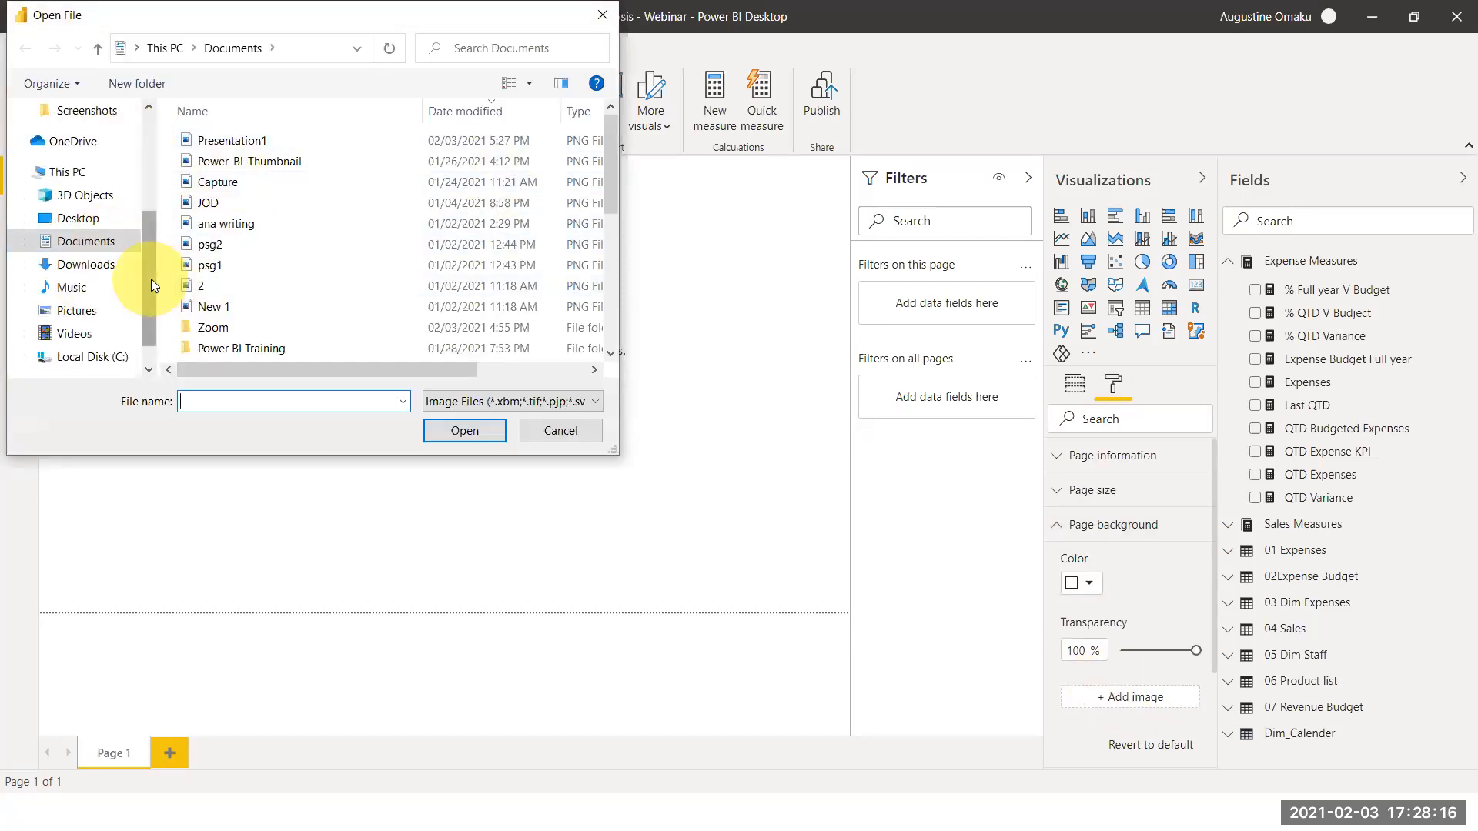
click(78, 218)
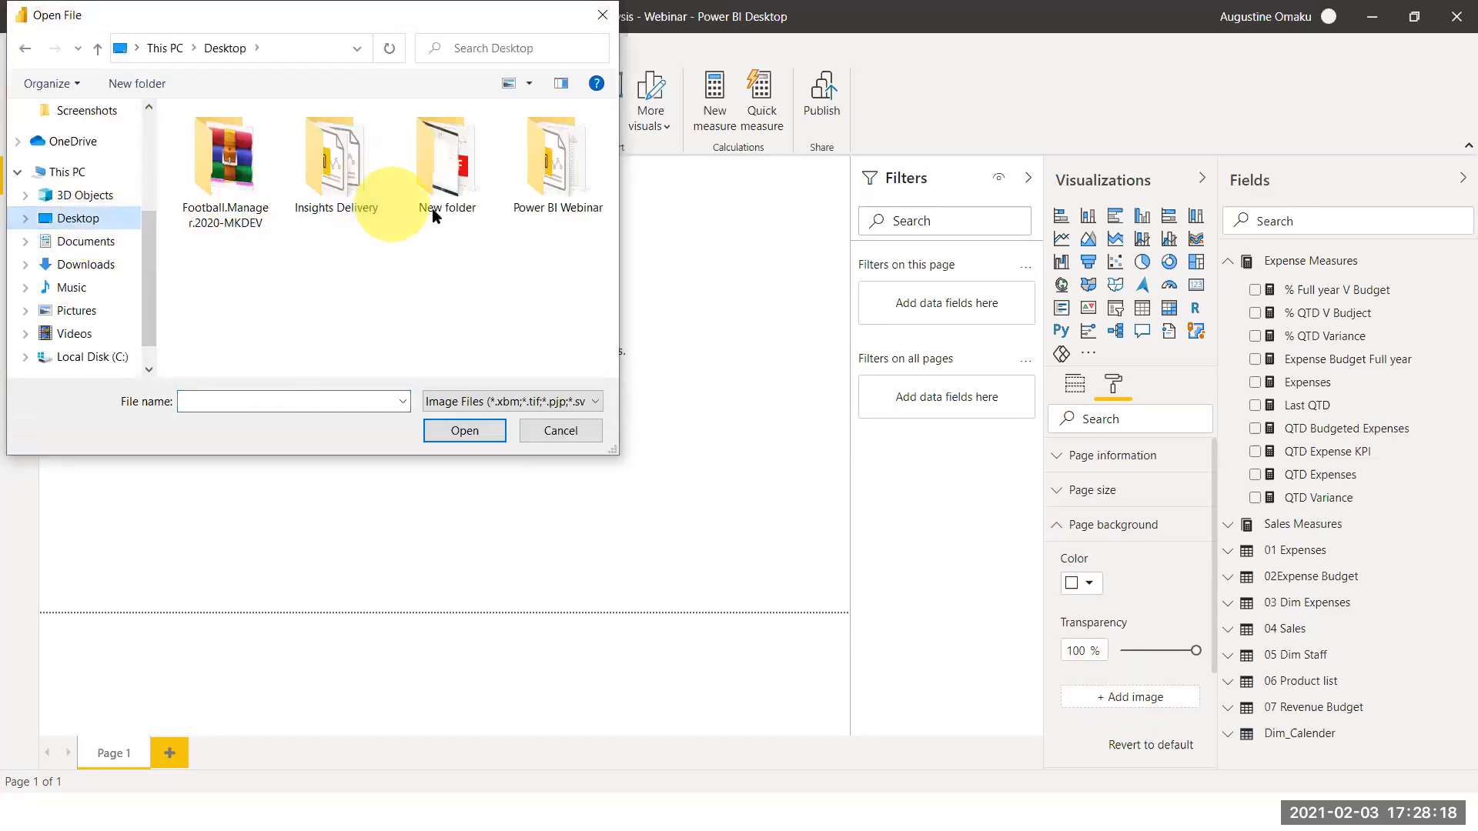
double_click(570, 189)
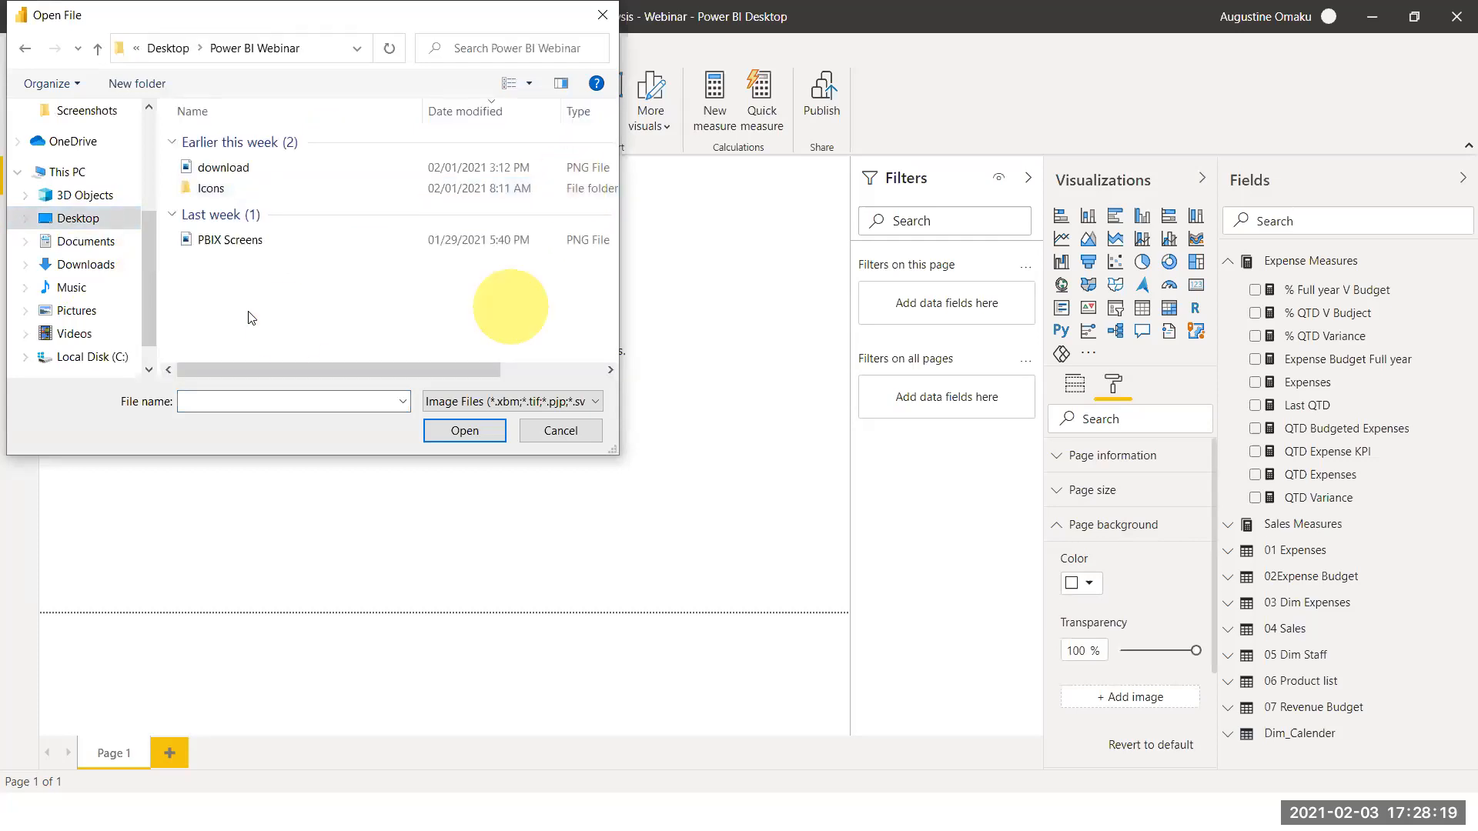
double_click(257, 188)
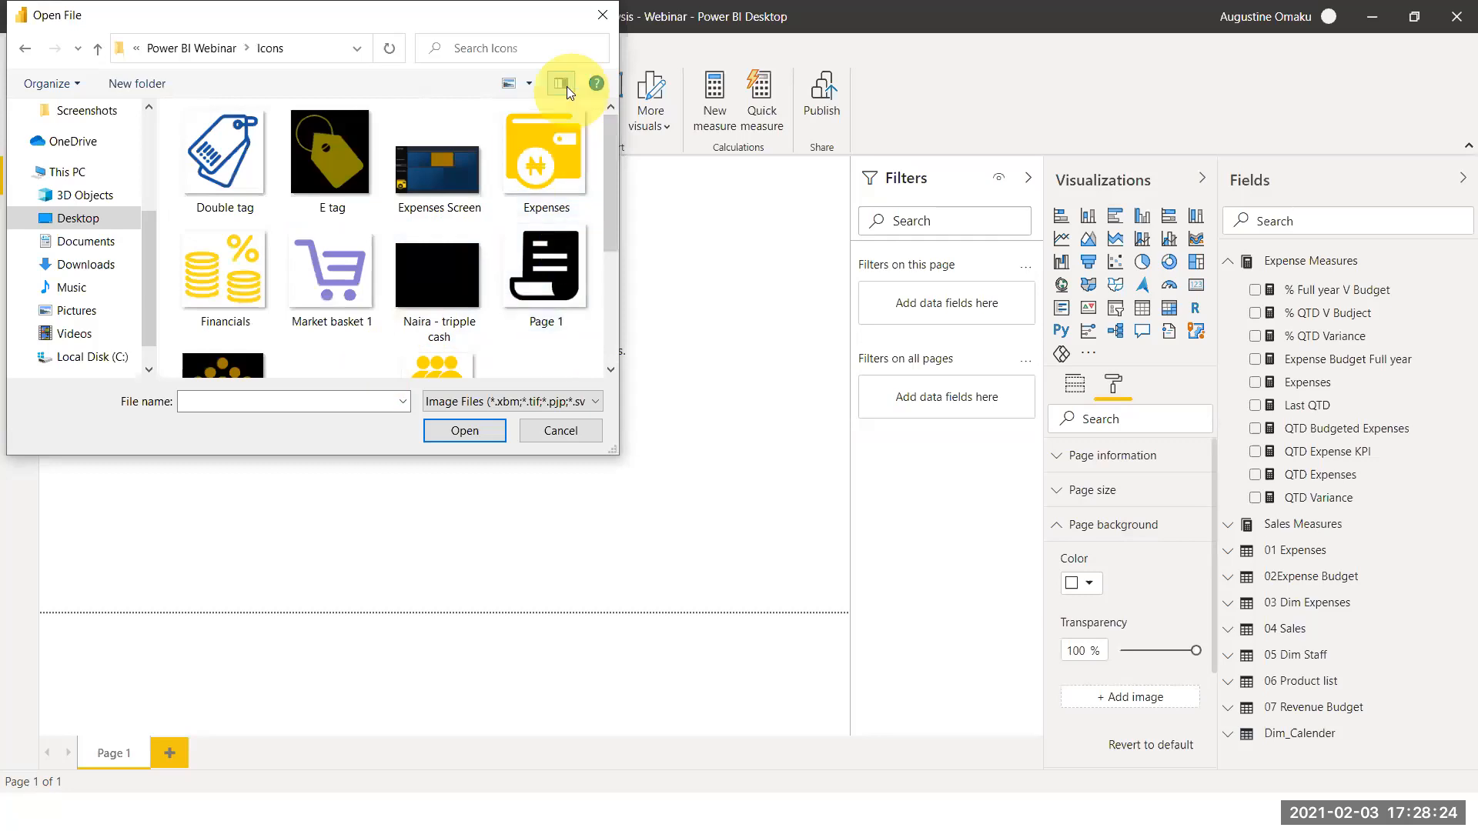
drag(603, 192, 611, 265)
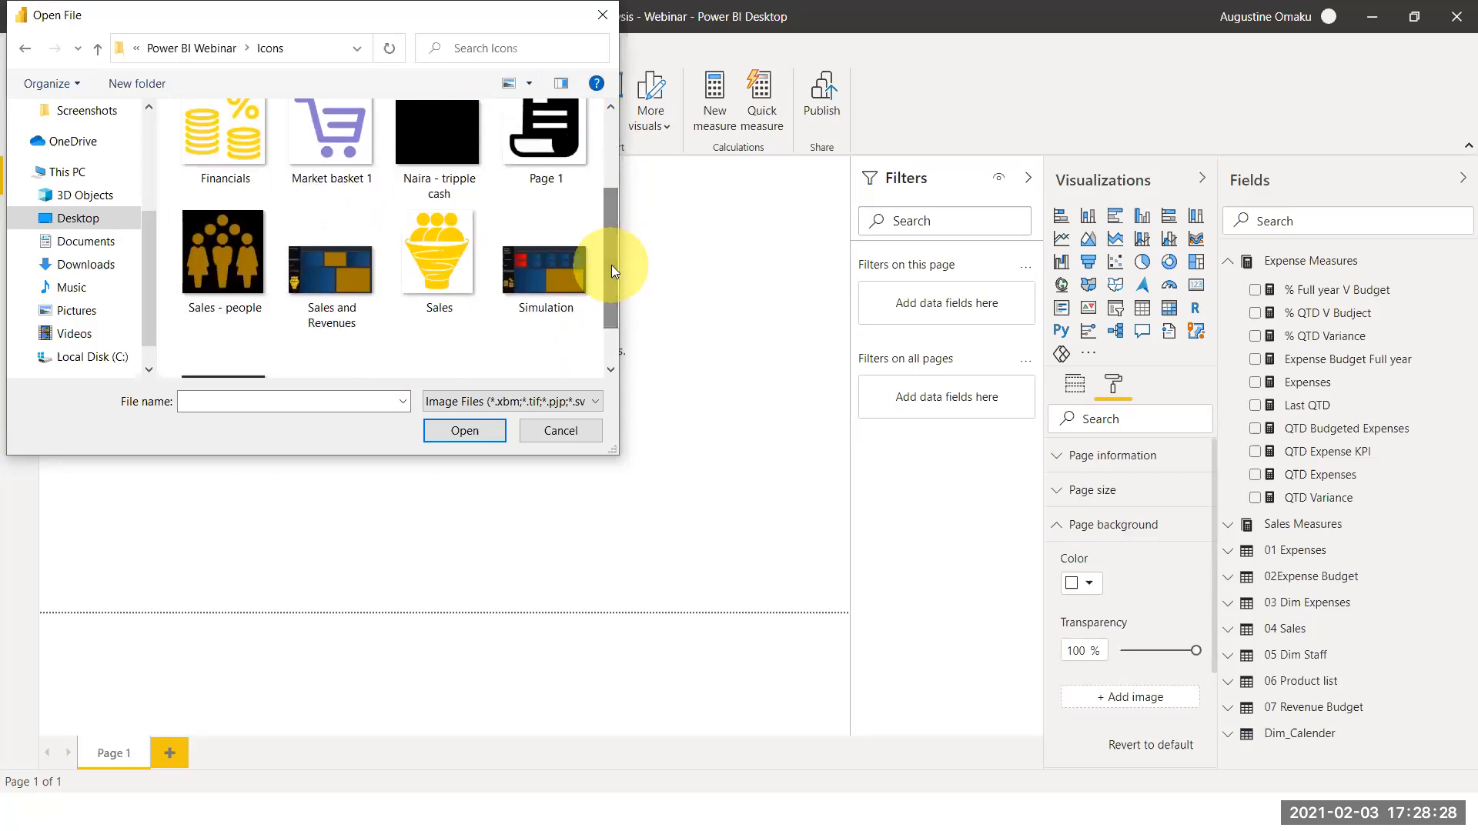
click(351, 298)
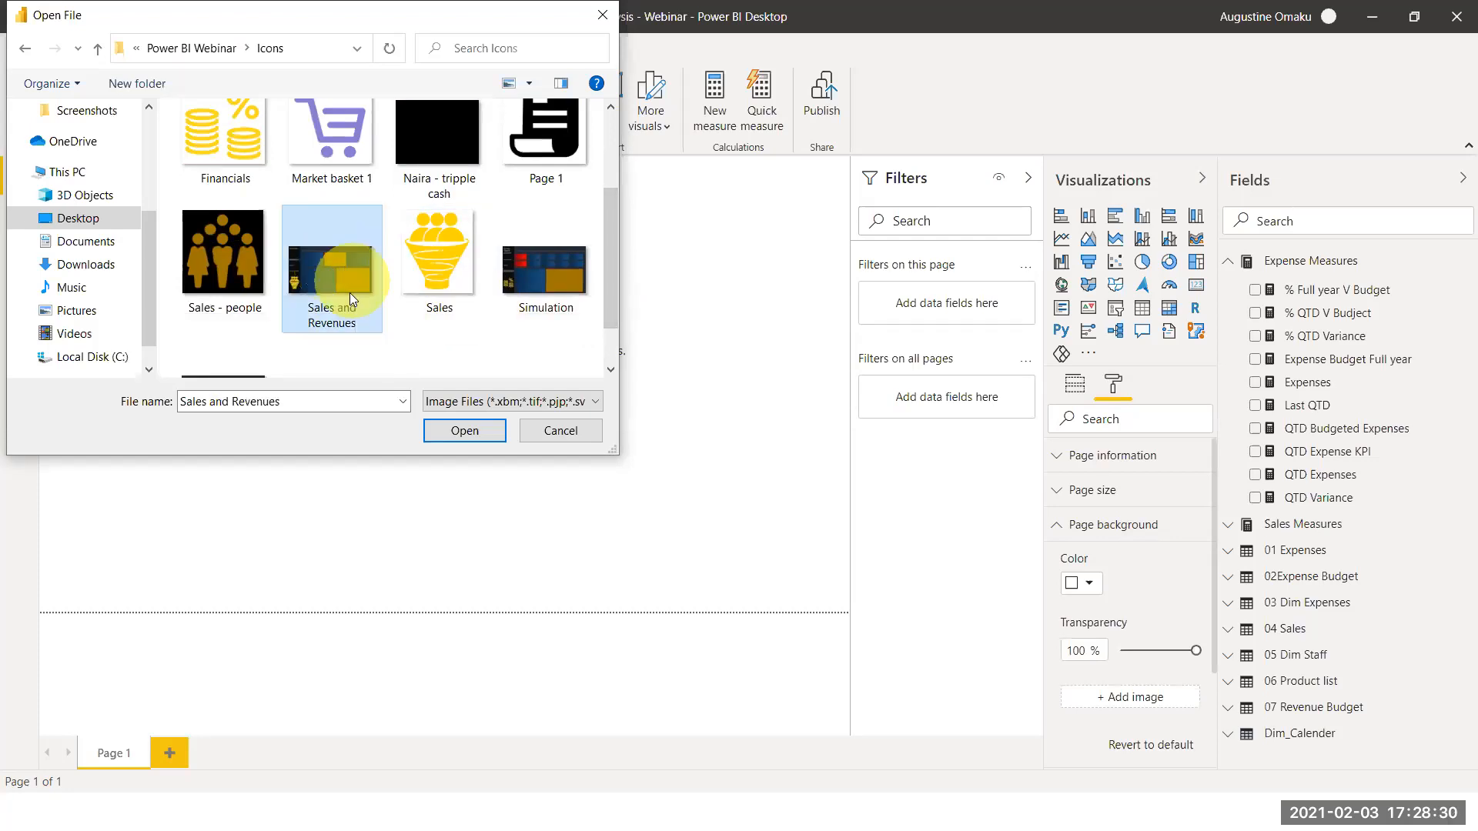
click(483, 425)
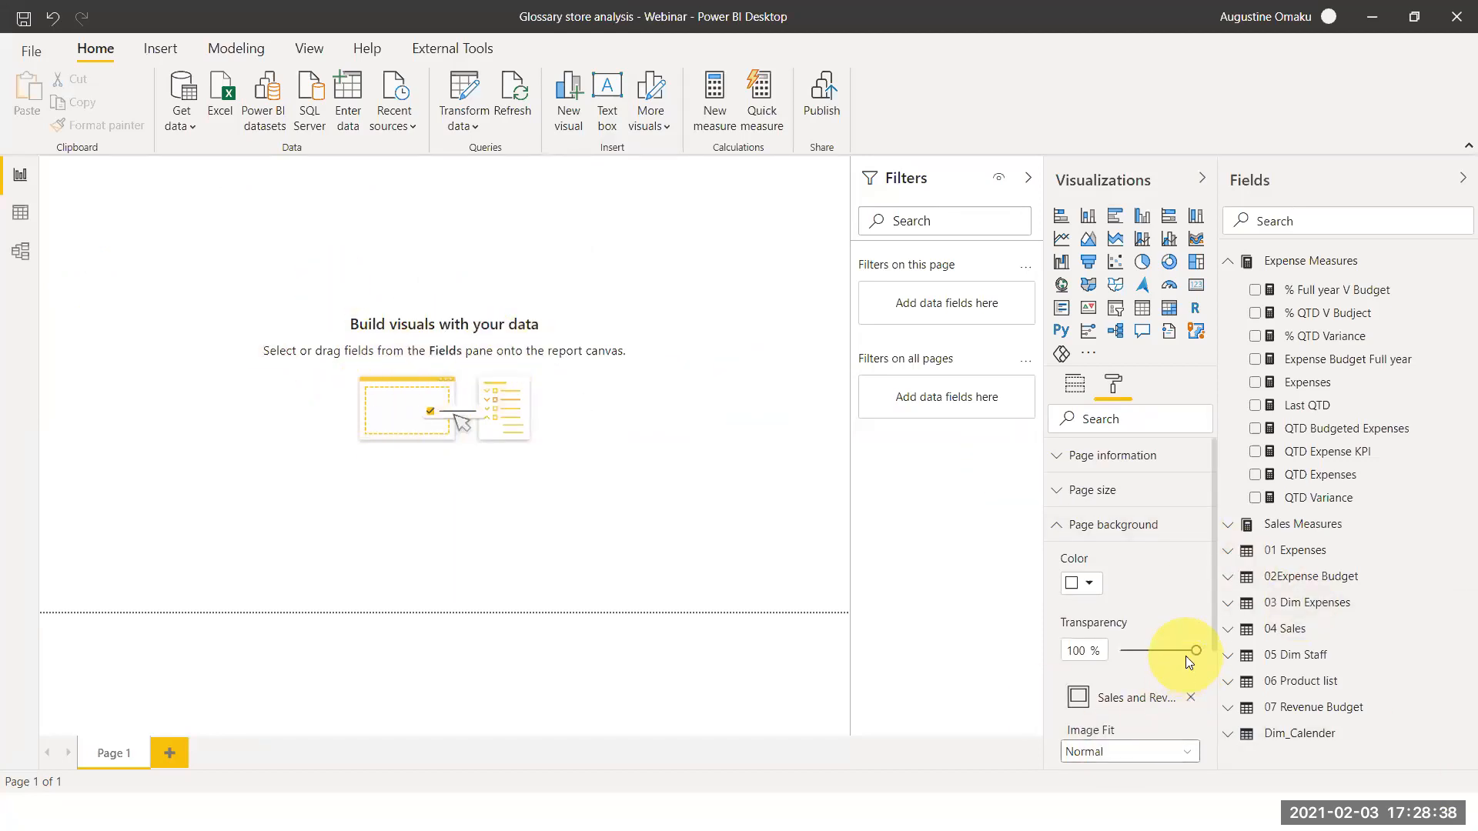
drag(1193, 651, 1087, 655)
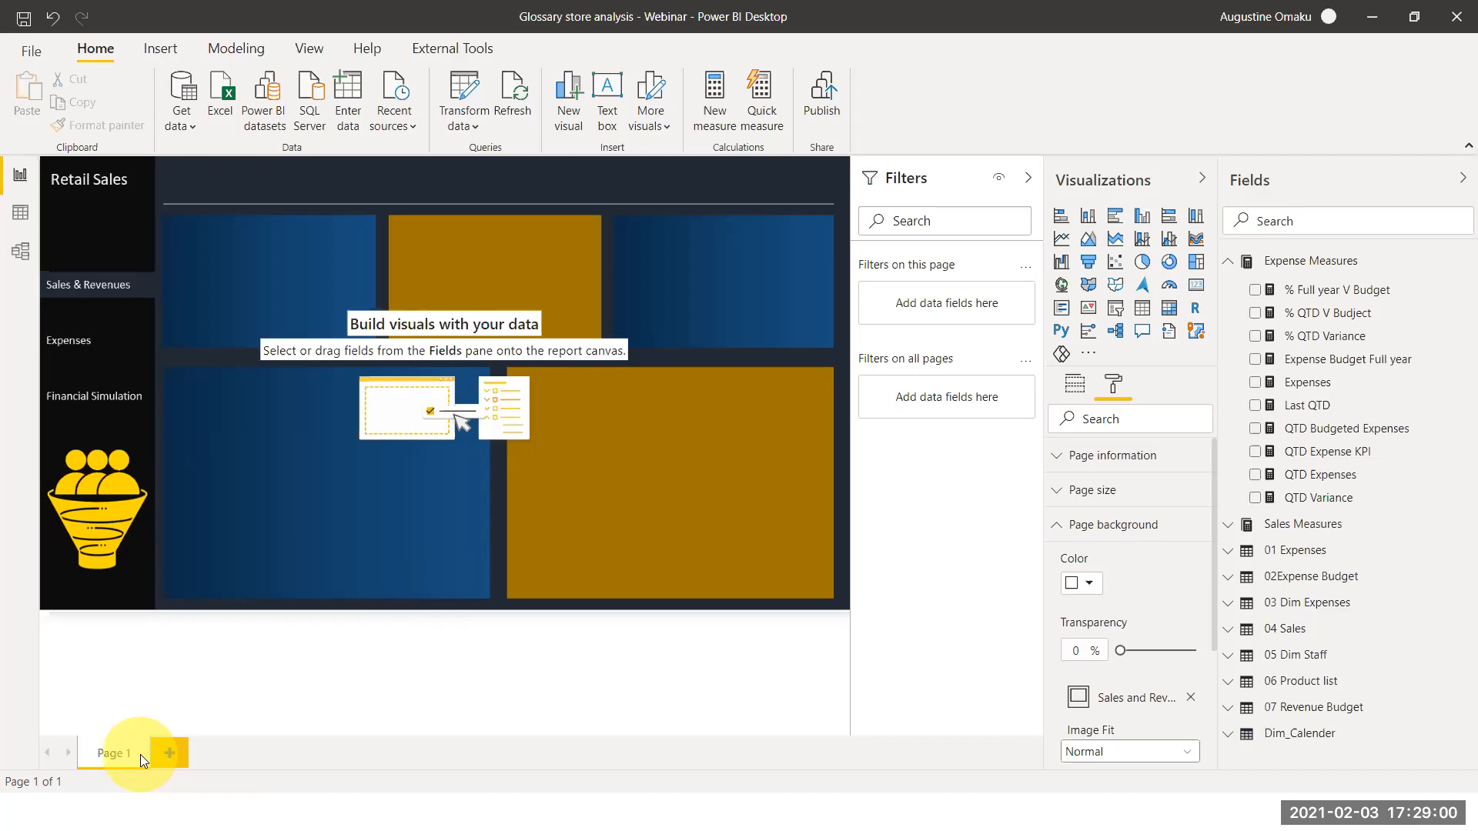
Rename Page 1 as Sales and Revenues.
double_click(100, 750)
key(BackSpace)
text(Sa)
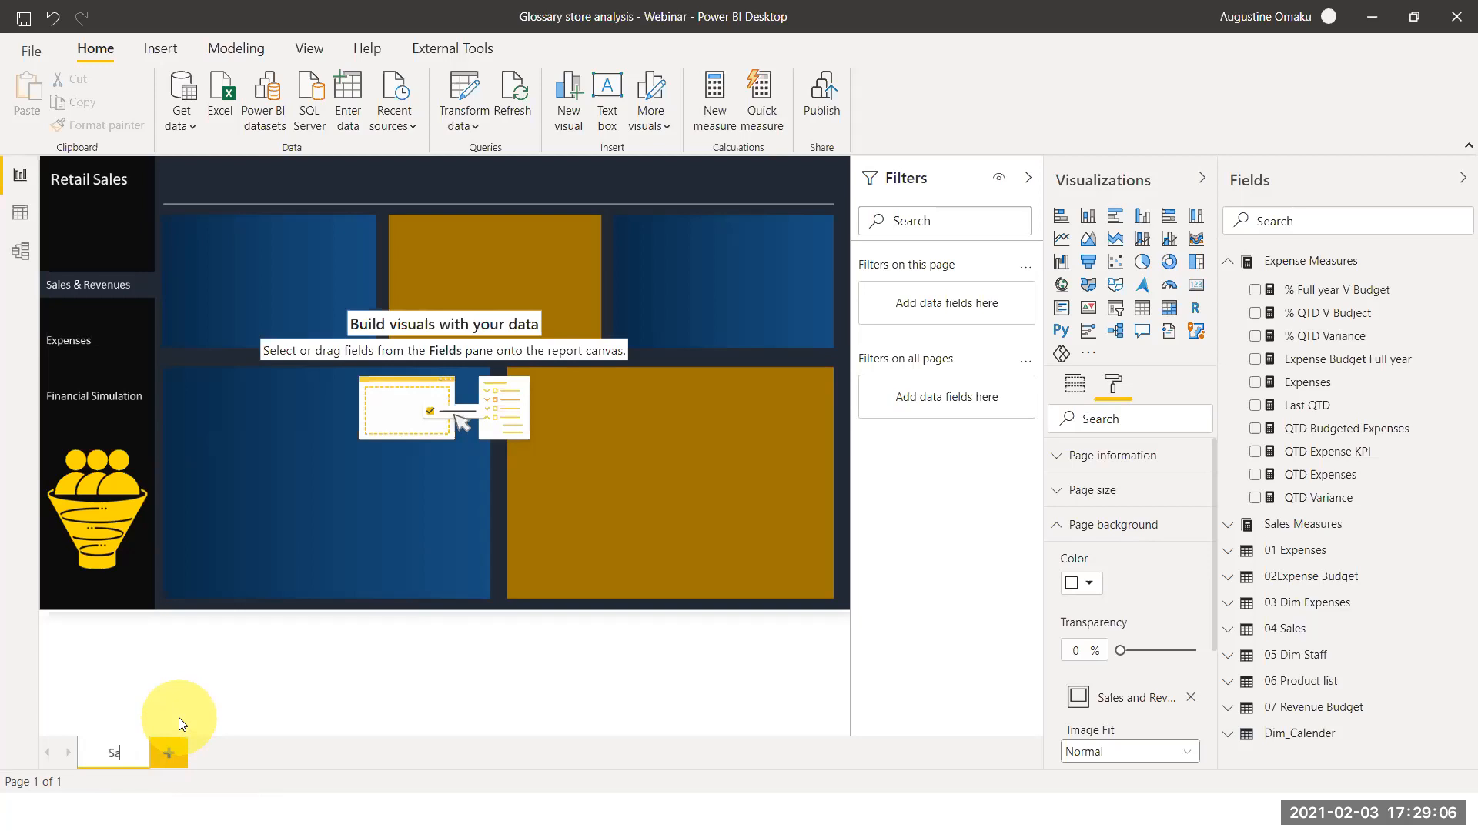
text(les and Re)
text(venues)
click(257, 731)
Add a second report page with the Expenses Screen image as its background at 0% transparency.
click(239, 753)
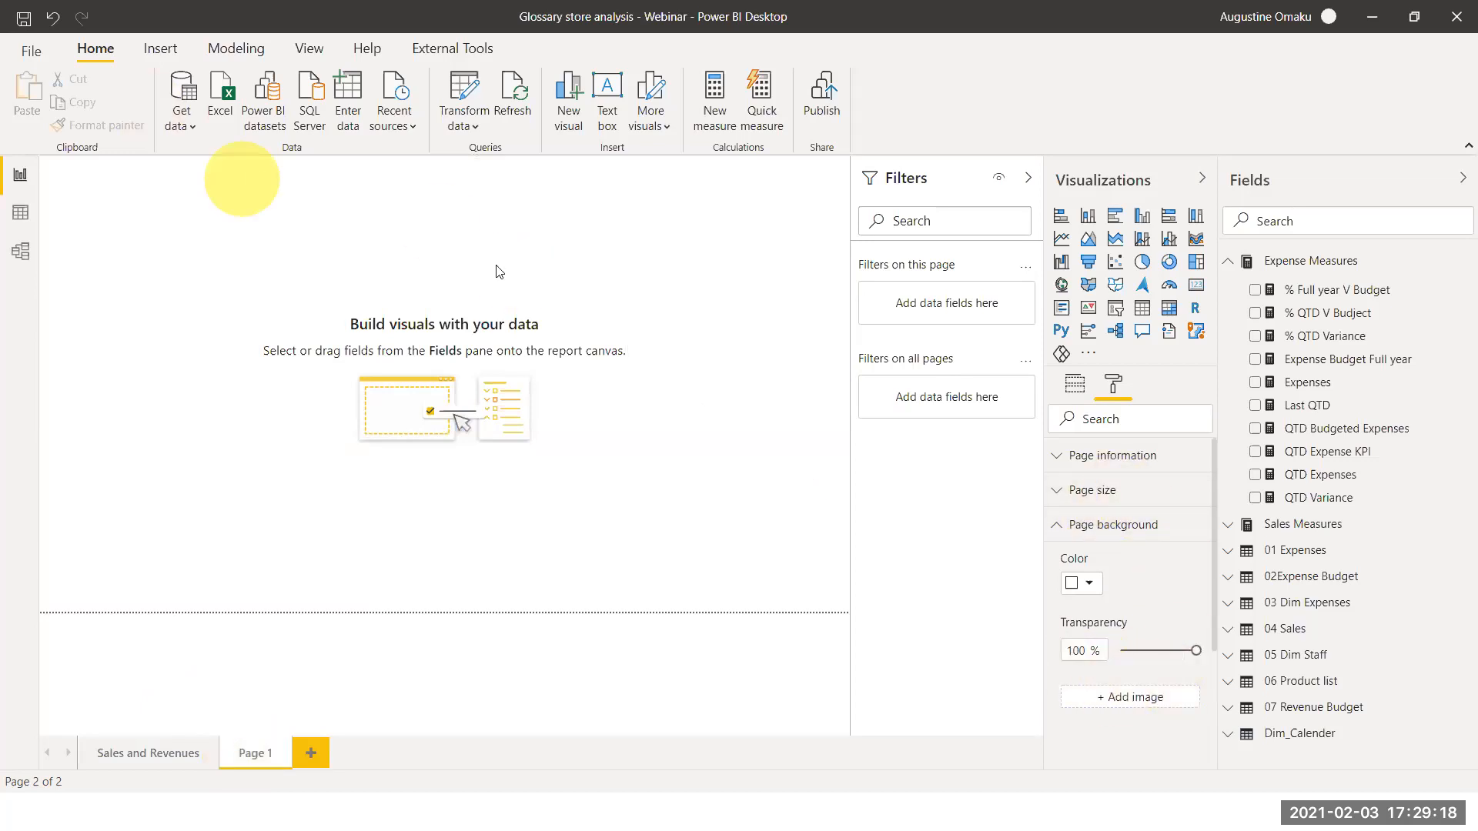
click(1150, 694)
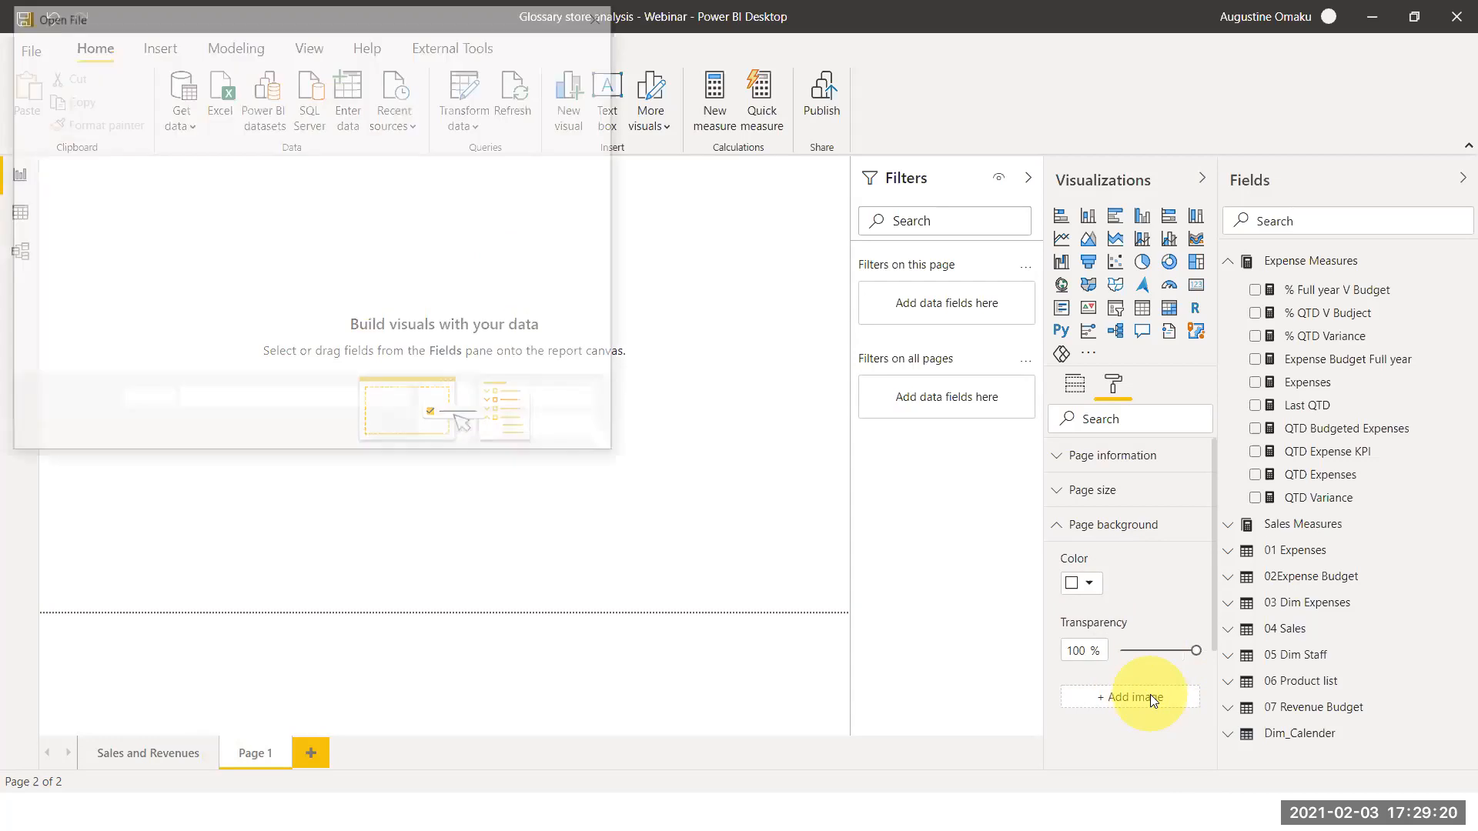
click(439, 158)
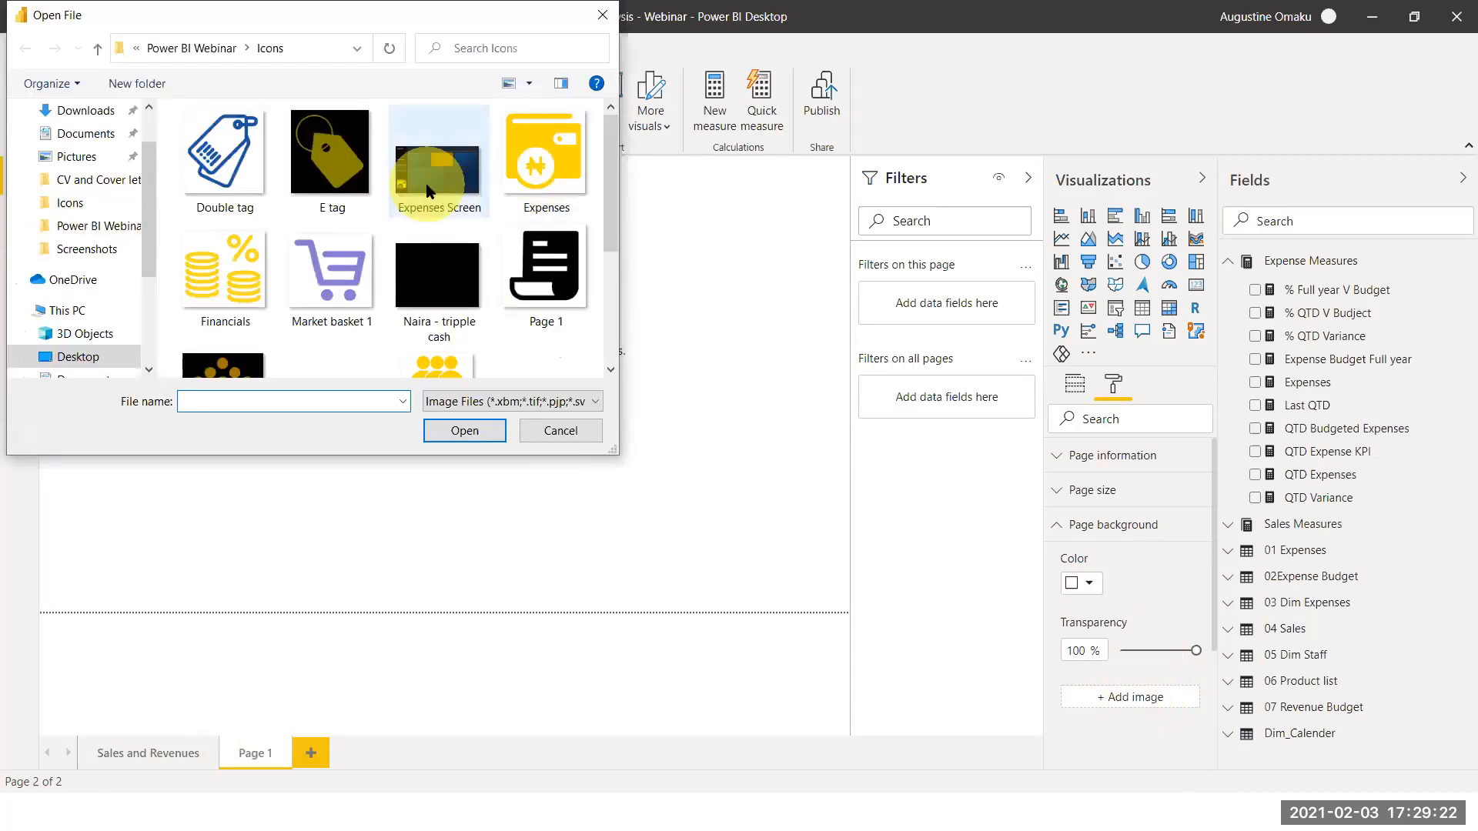
click(465, 435)
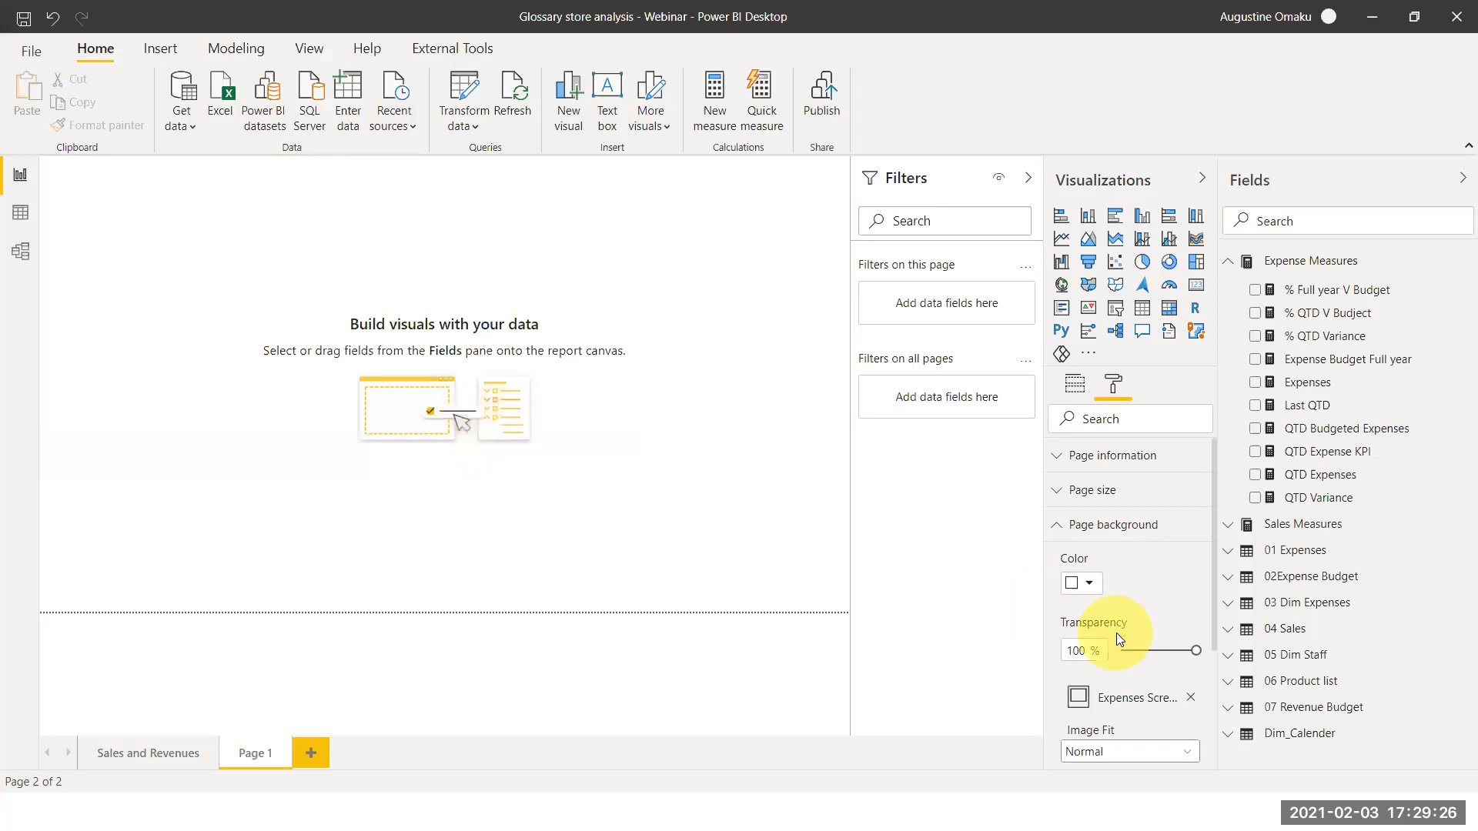
drag(1193, 647, 990, 650)
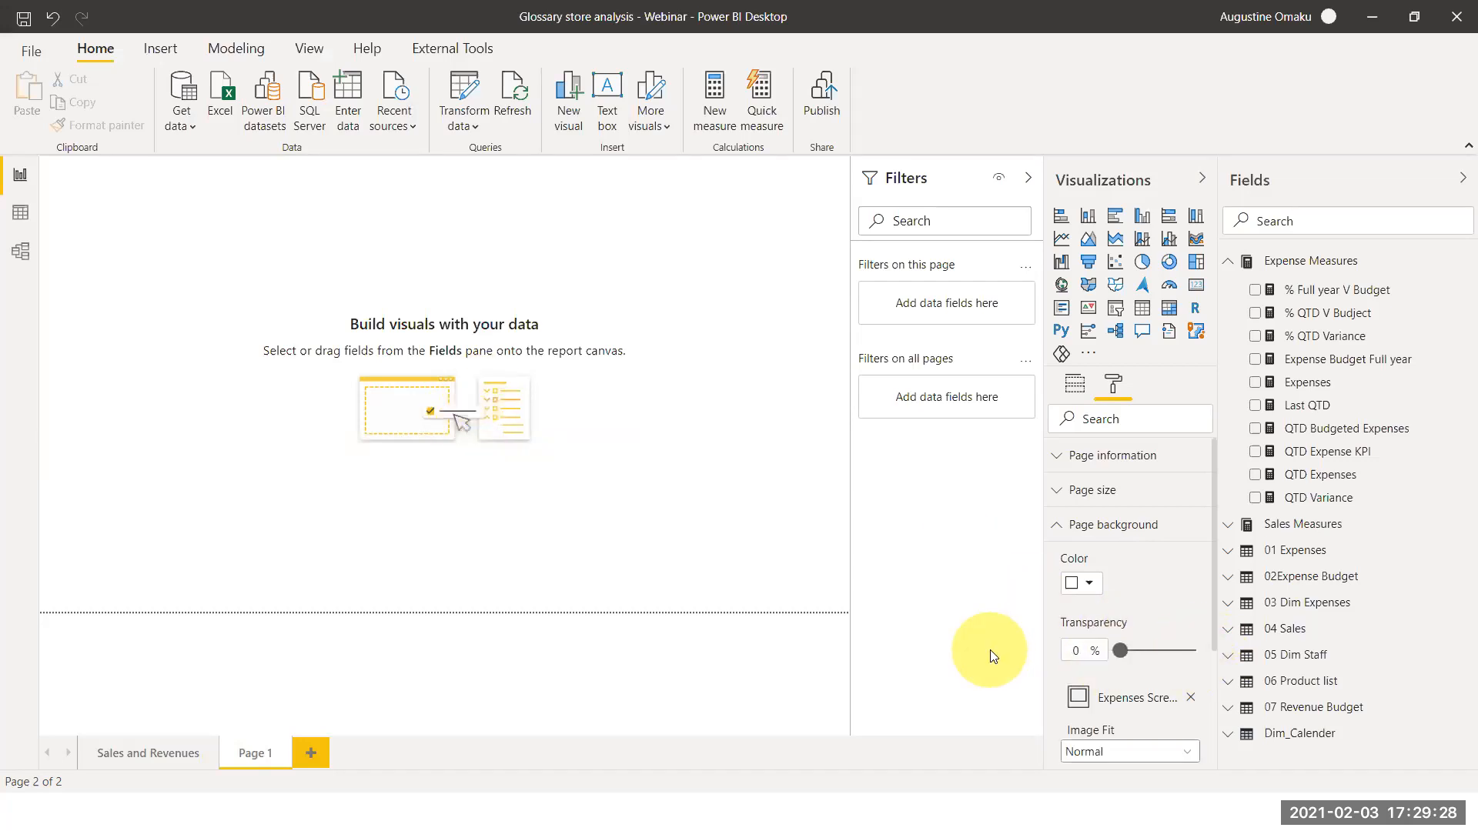
Rename the second report page as Expenses.
click(209, 755)
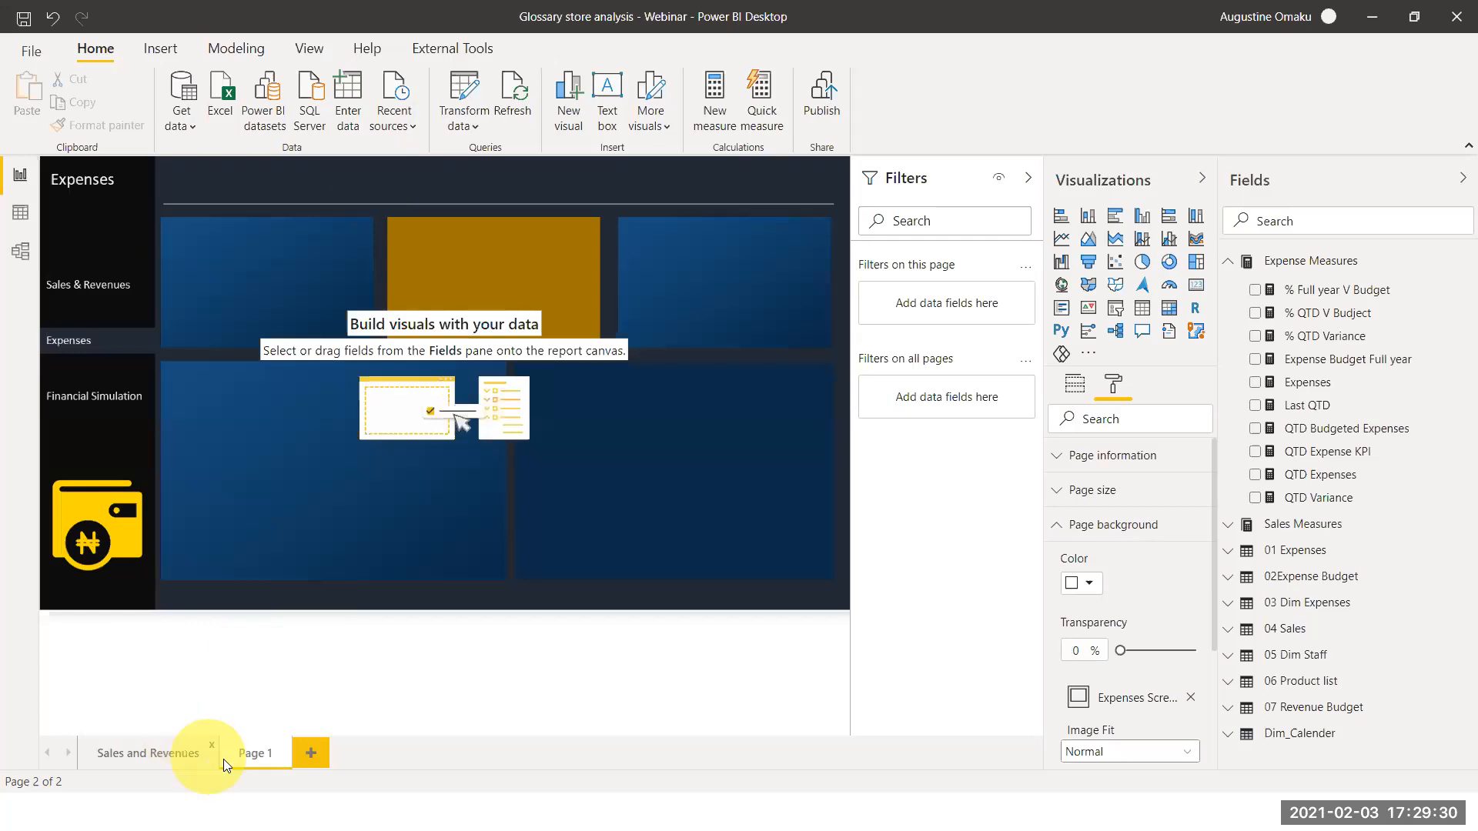
double_click(243, 755)
text(Expenses)
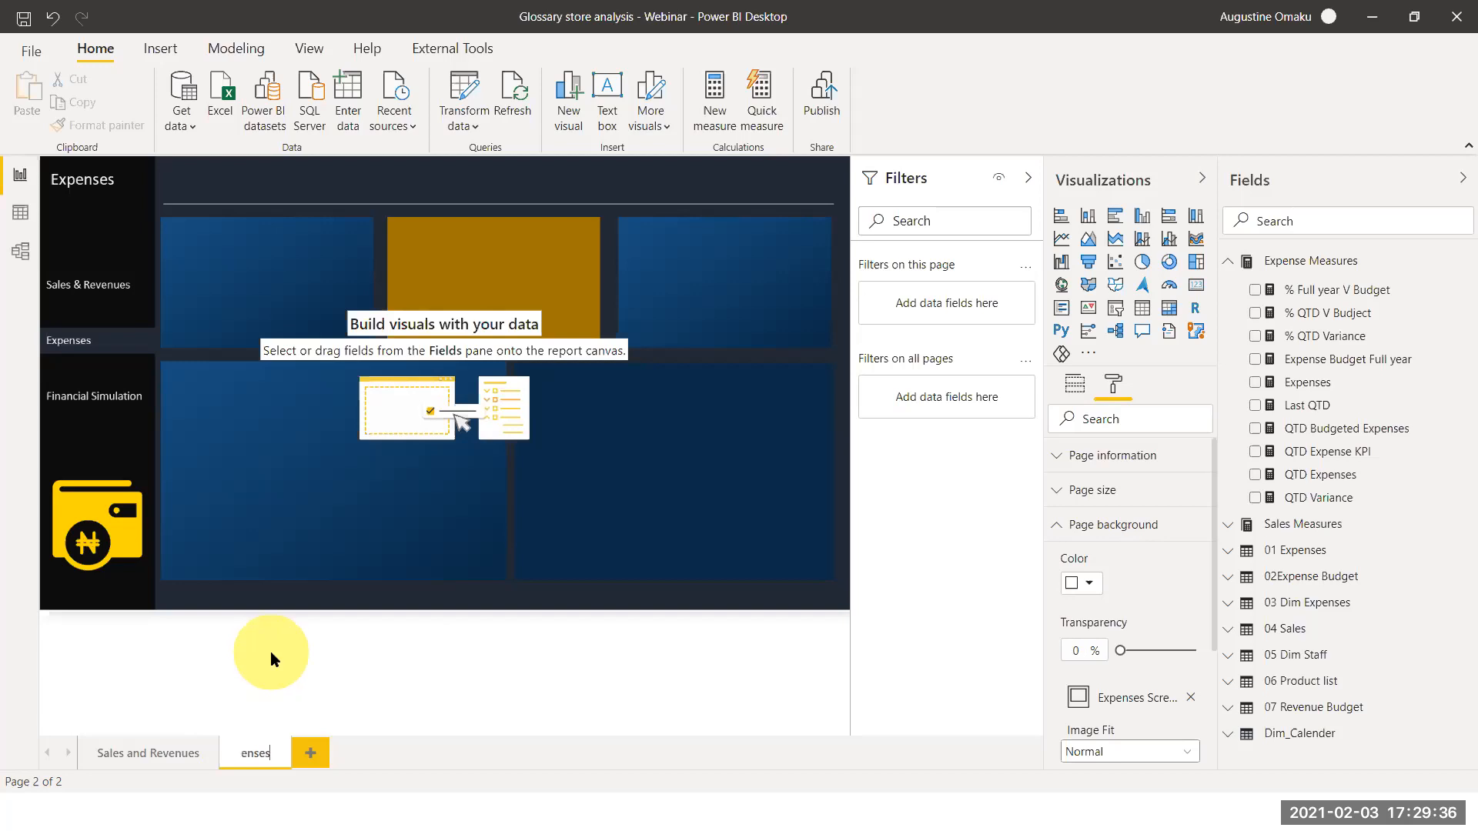
key(Return)
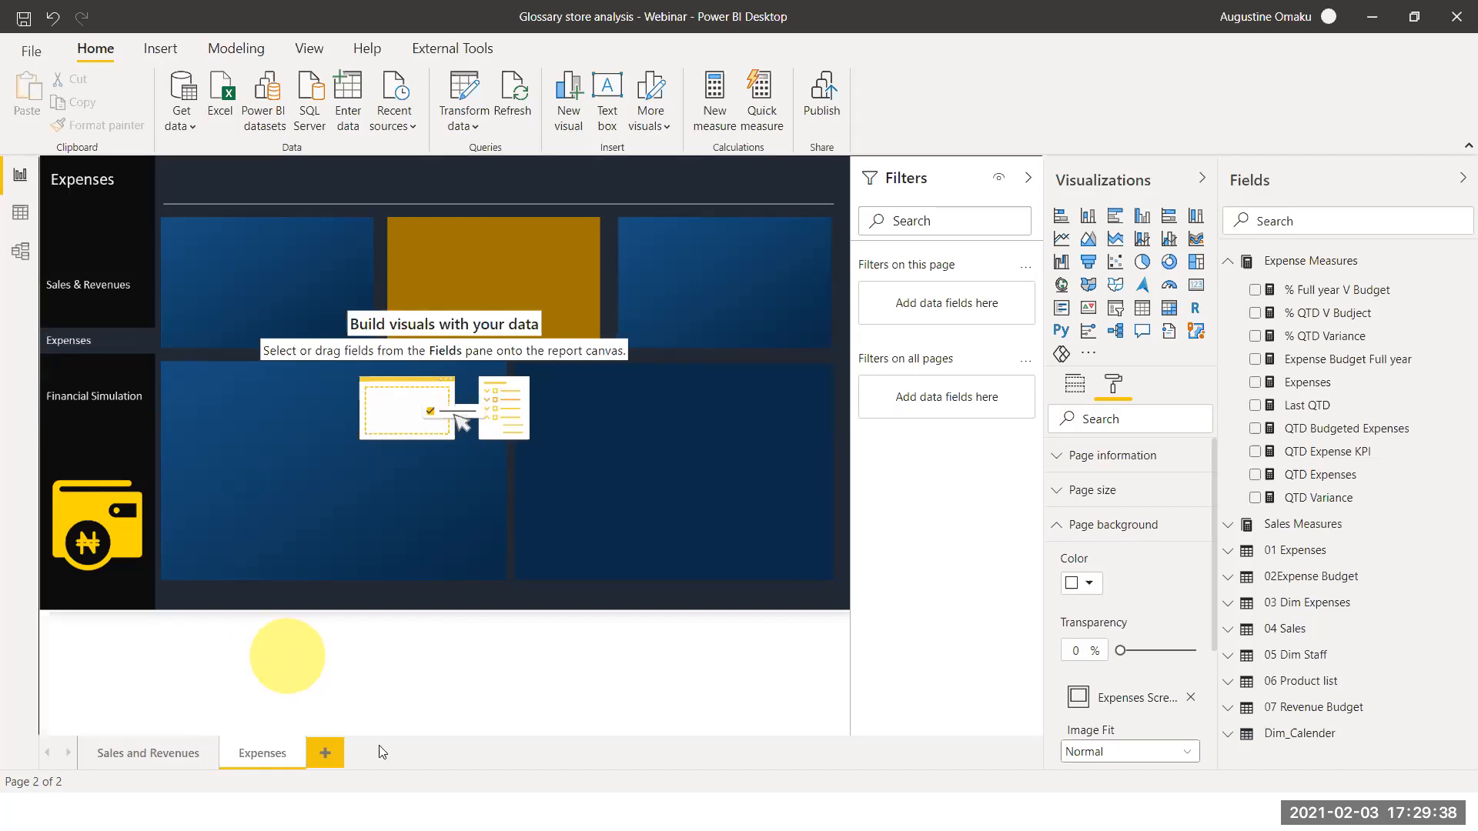
Add a third report page with Simulation.png as its background image at 0% transparency.
click(330, 750)
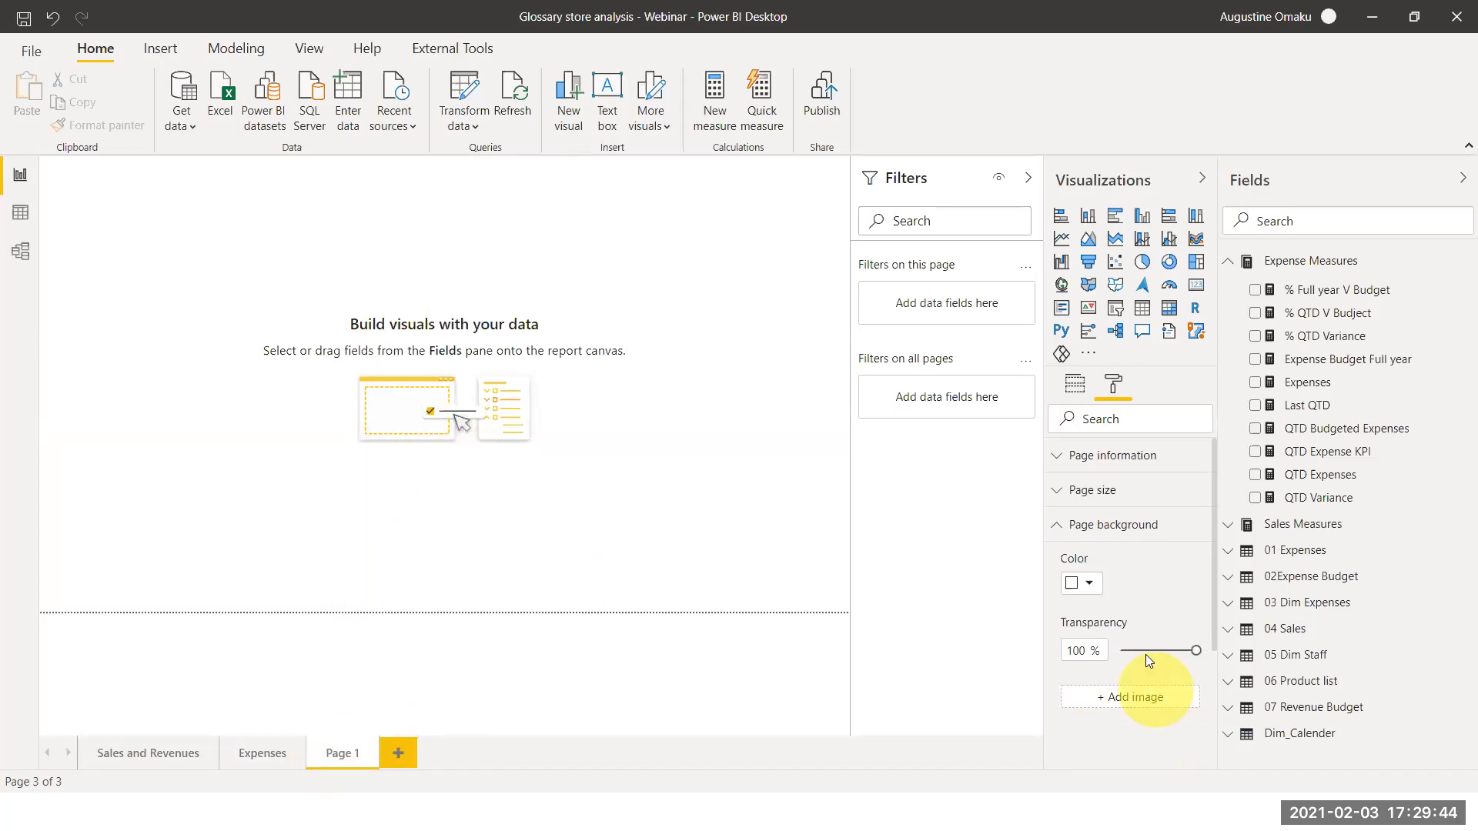
click(1126, 695)
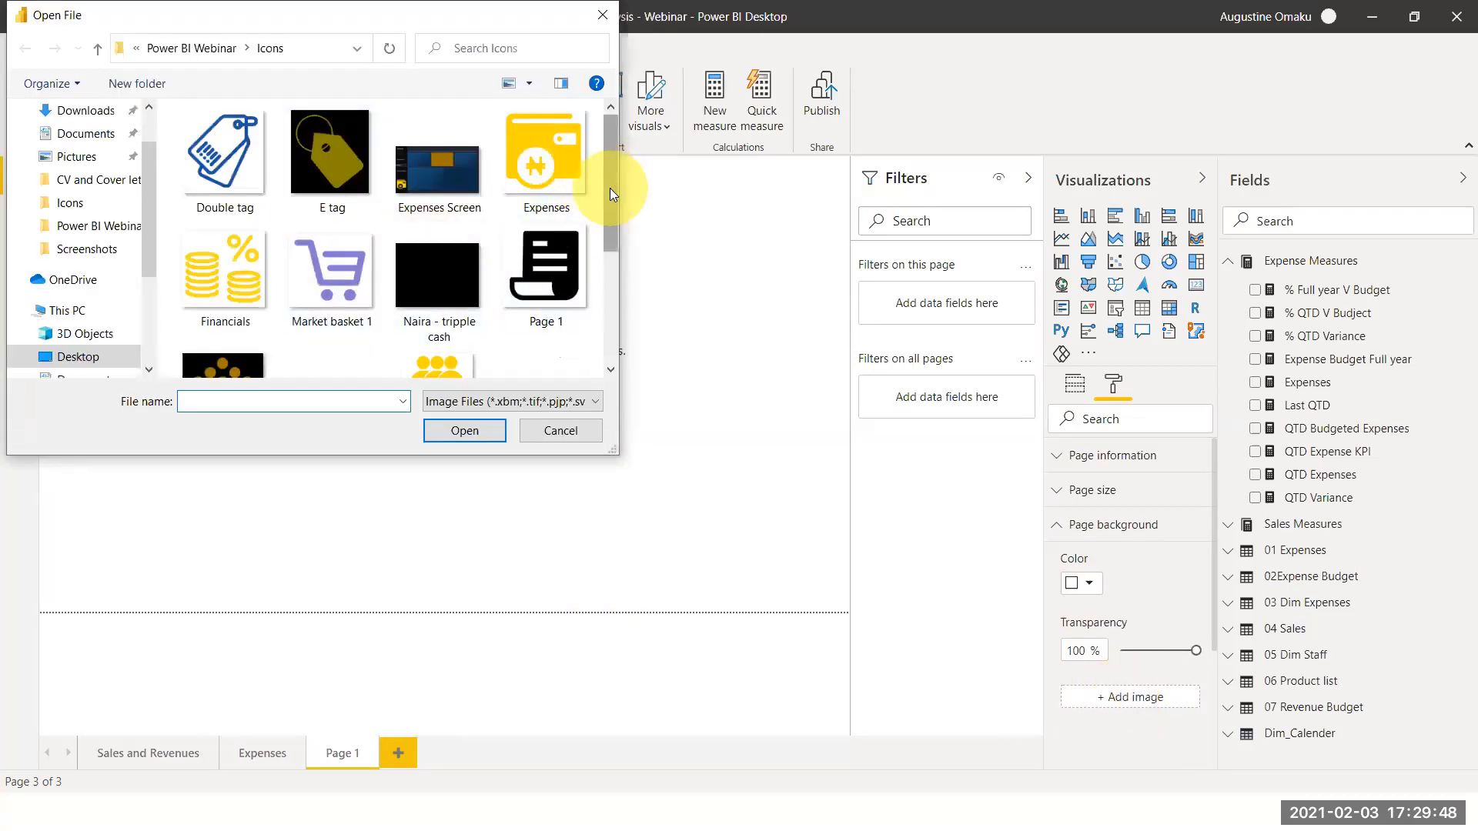
drag(613, 204, 585, 265)
click(585, 265)
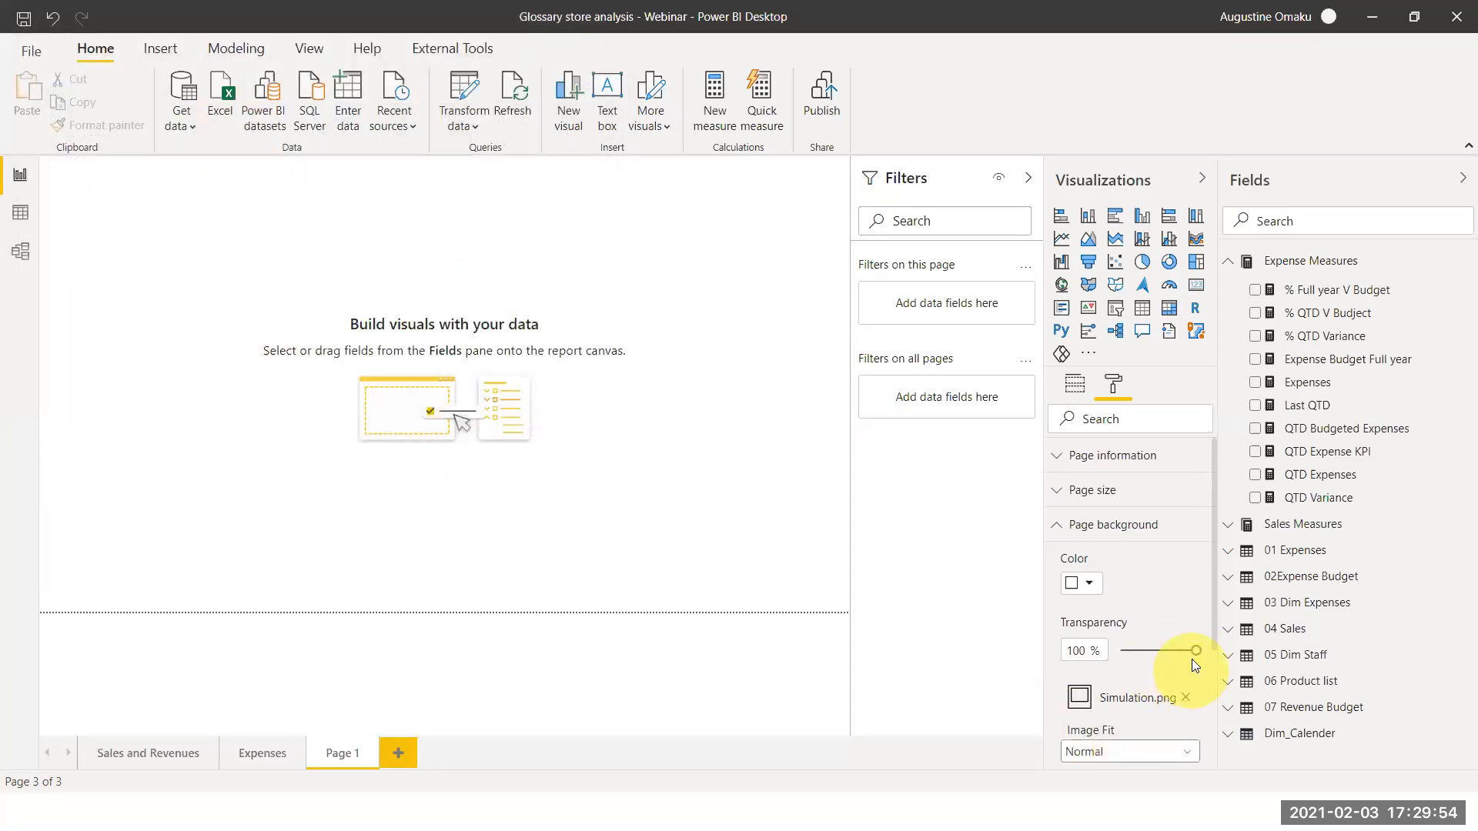
drag(1191, 647, 1093, 660)
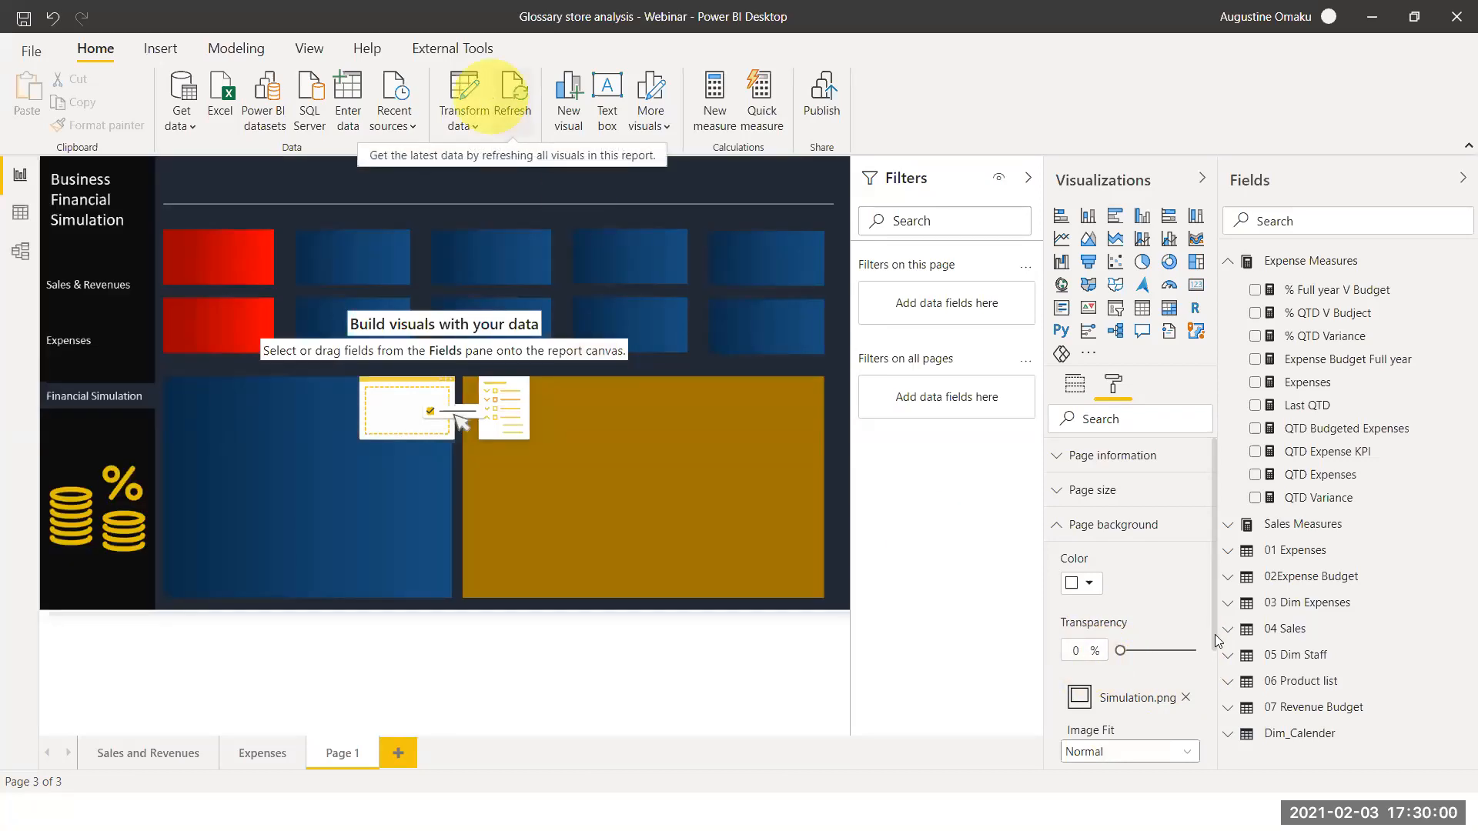
Set the image fit of the Simulation.png page background to Fit.
drag(1216, 627, 1214, 687)
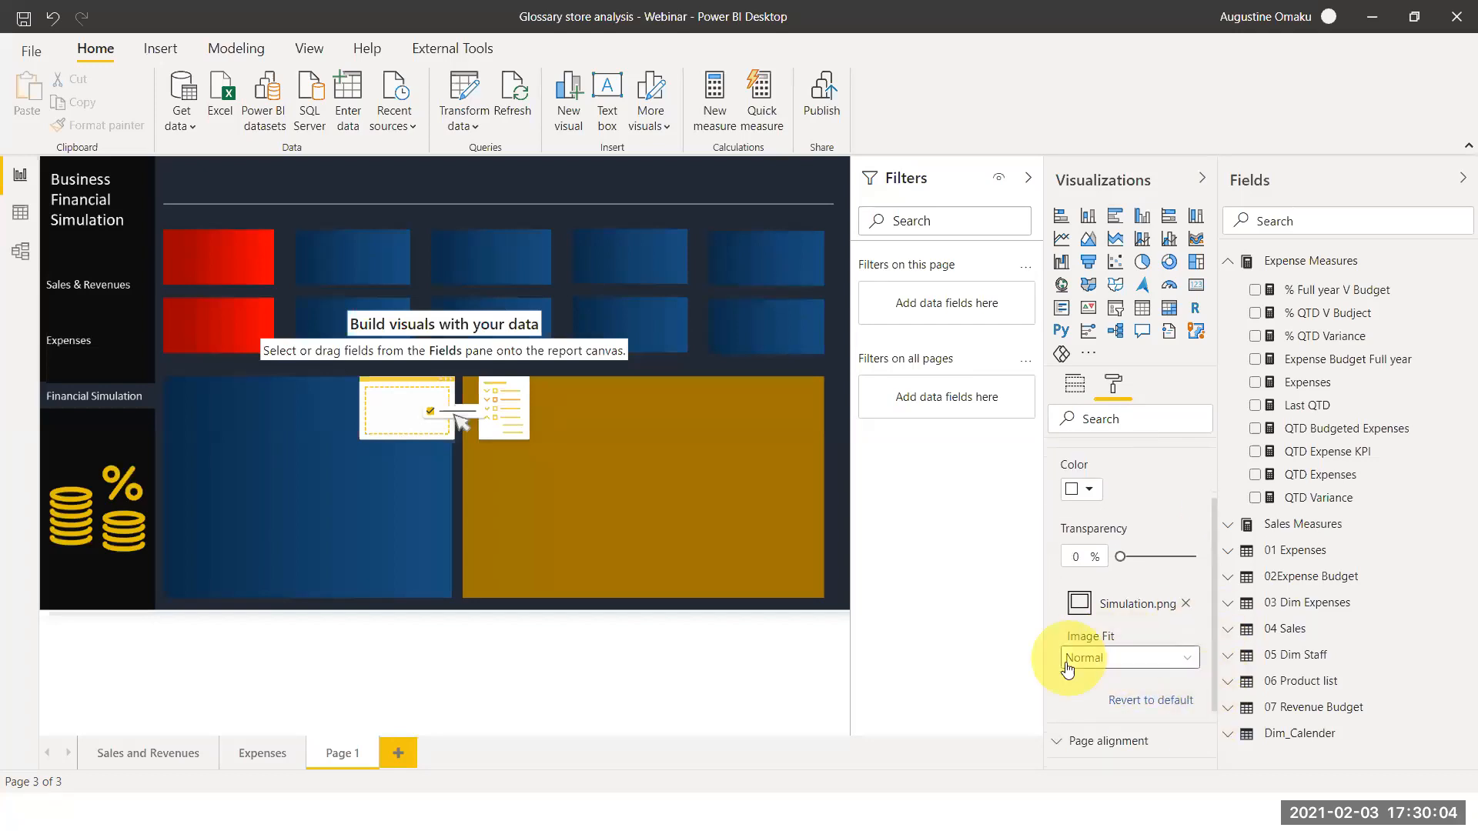
click(1132, 657)
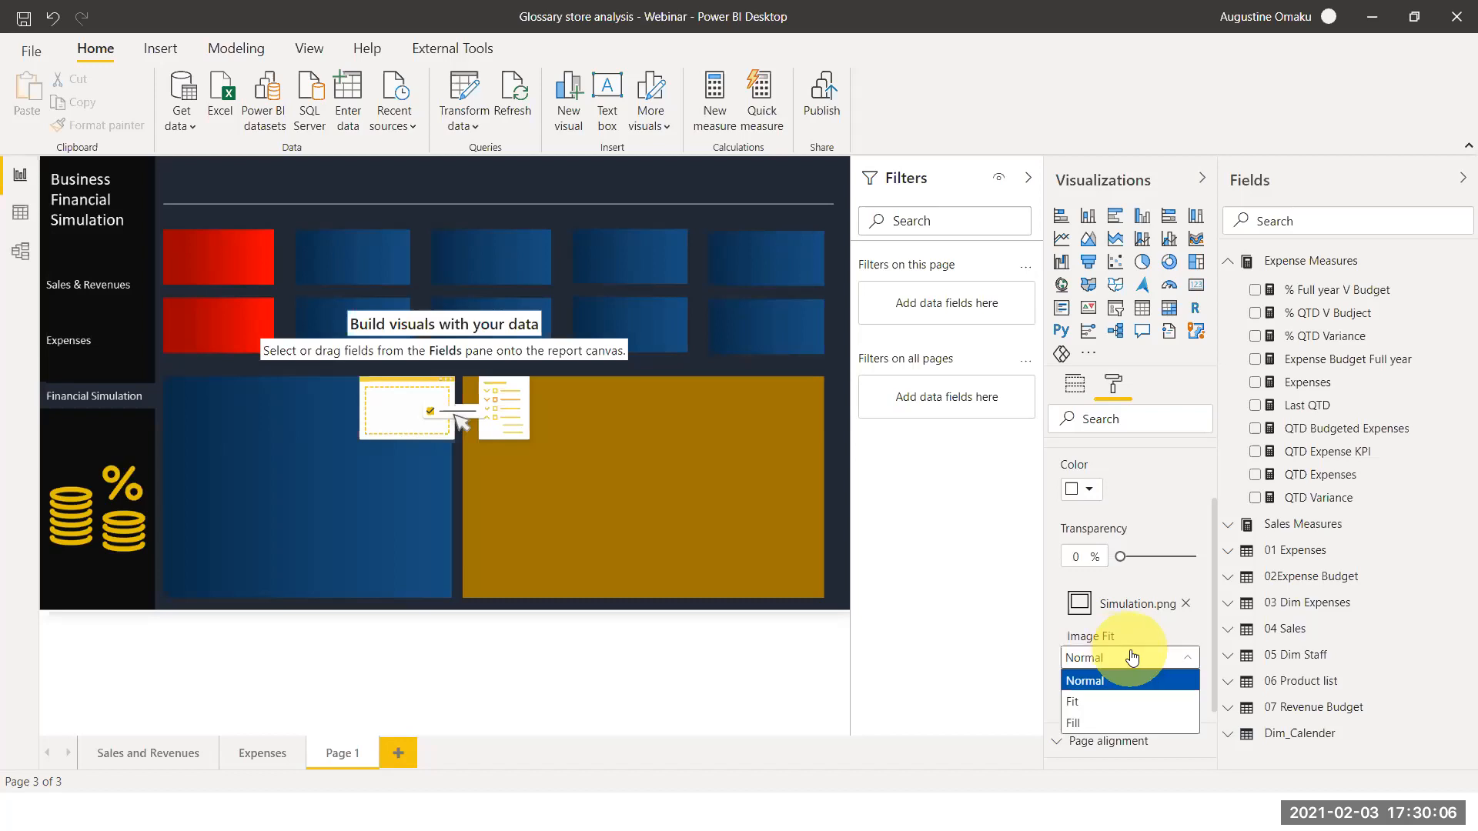
click(1117, 703)
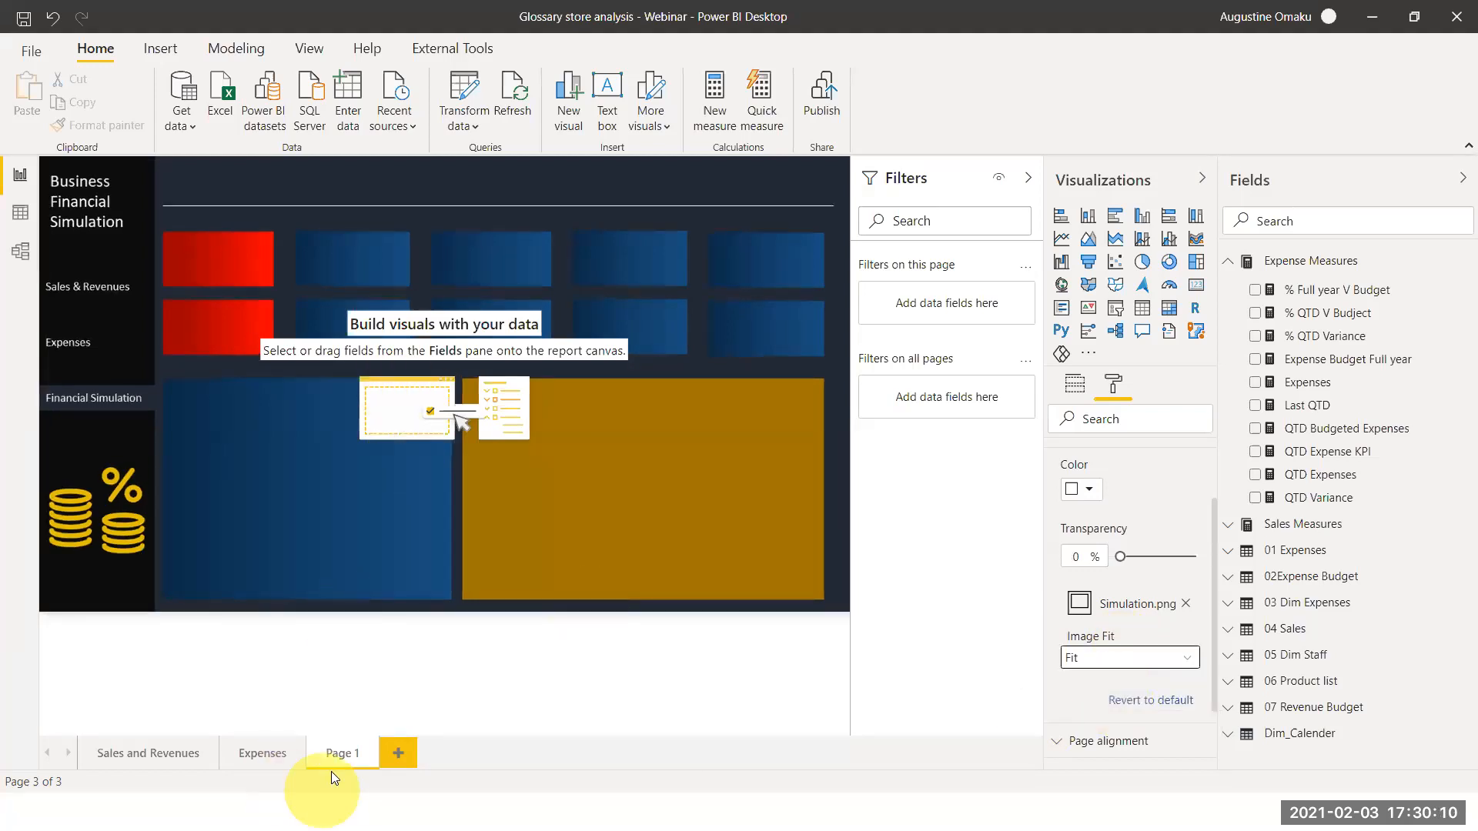
Rename the third report page as Simulation.
double_click(342, 754)
text(Sim)
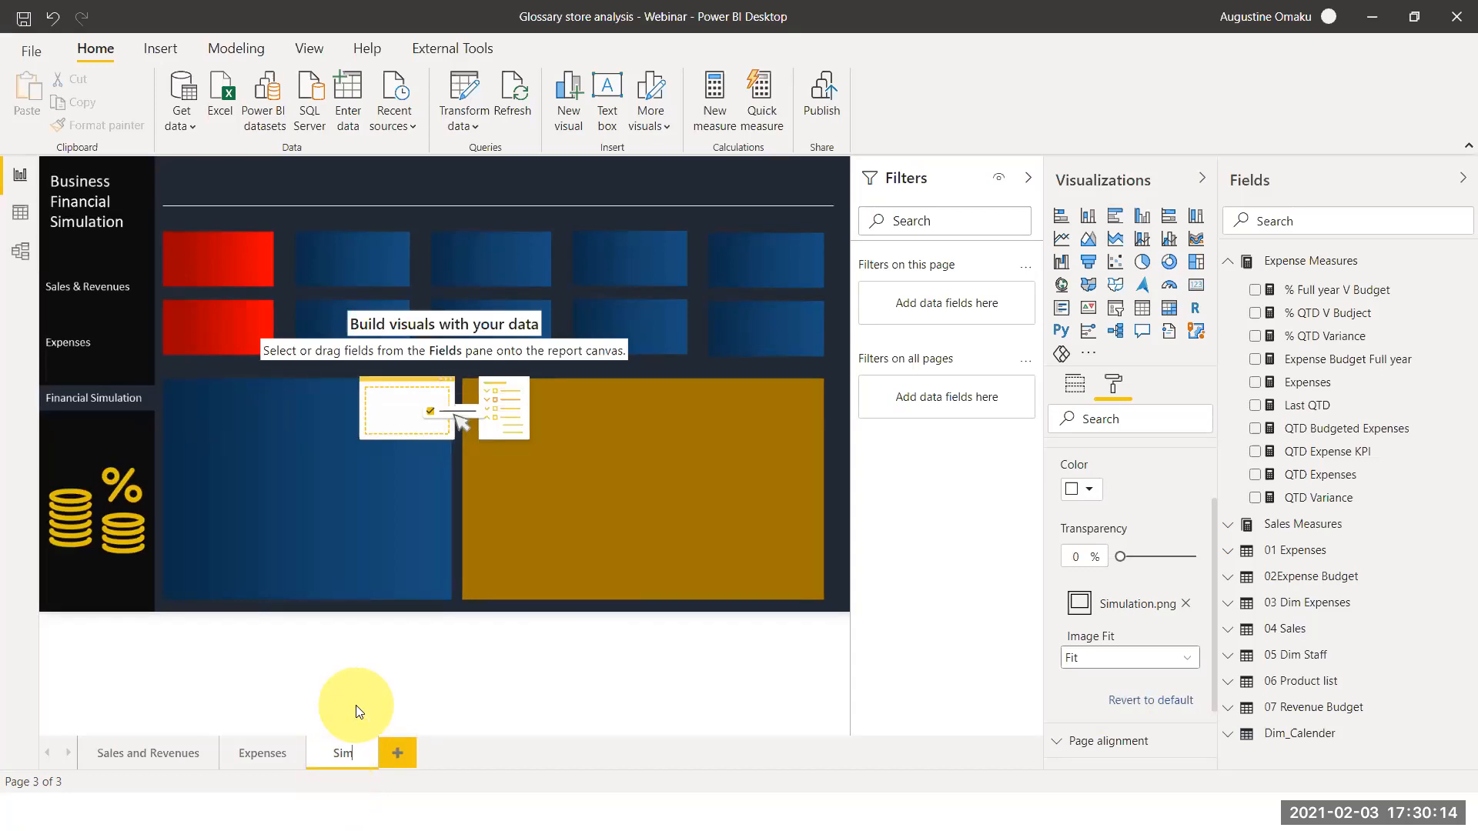
text(ulation)
Set the background image fit to Fit on both the Expenses page and the Sales and Revenues page.
click(268, 751)
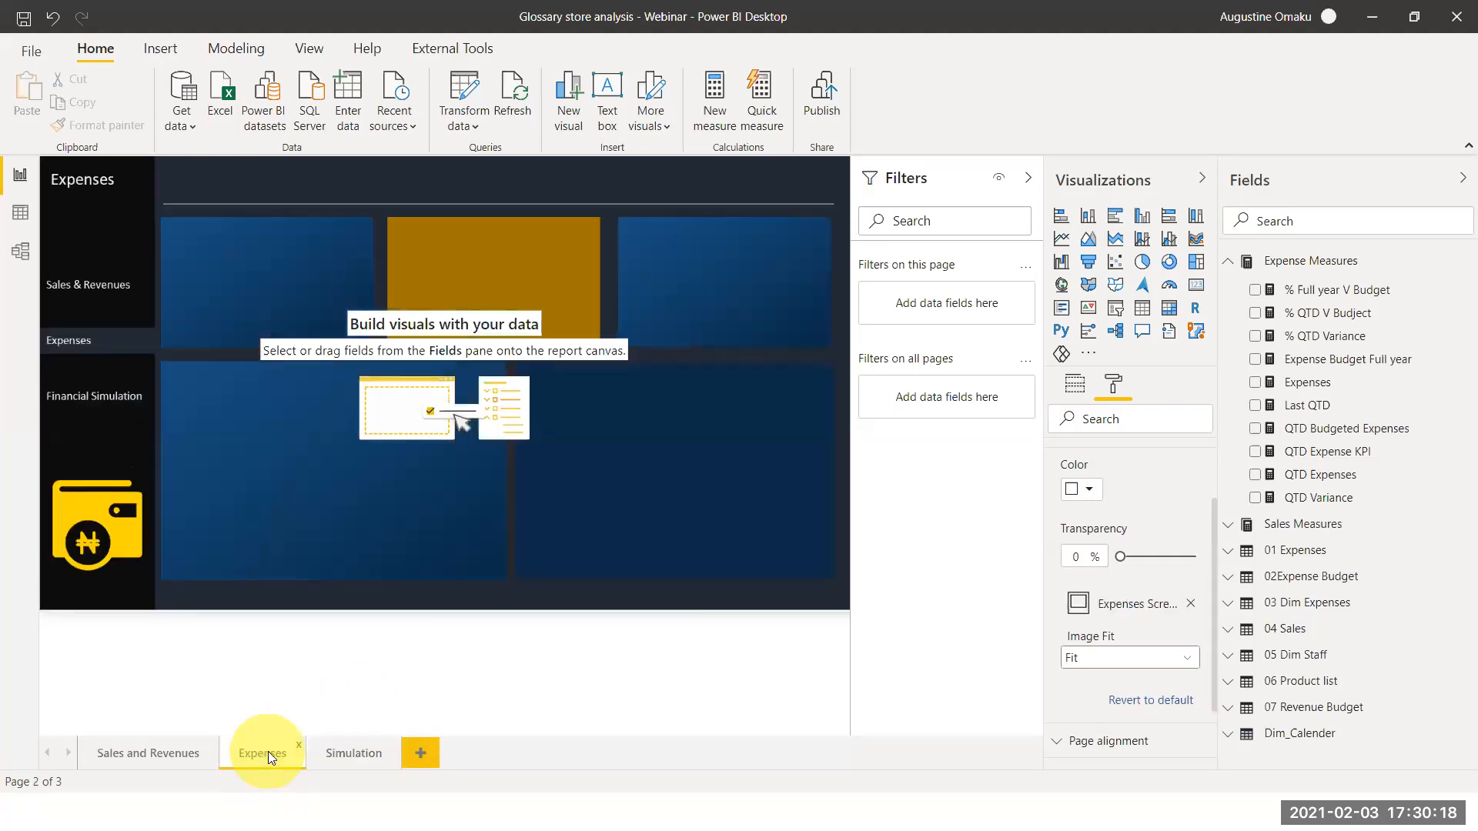
click(1159, 658)
click(1141, 702)
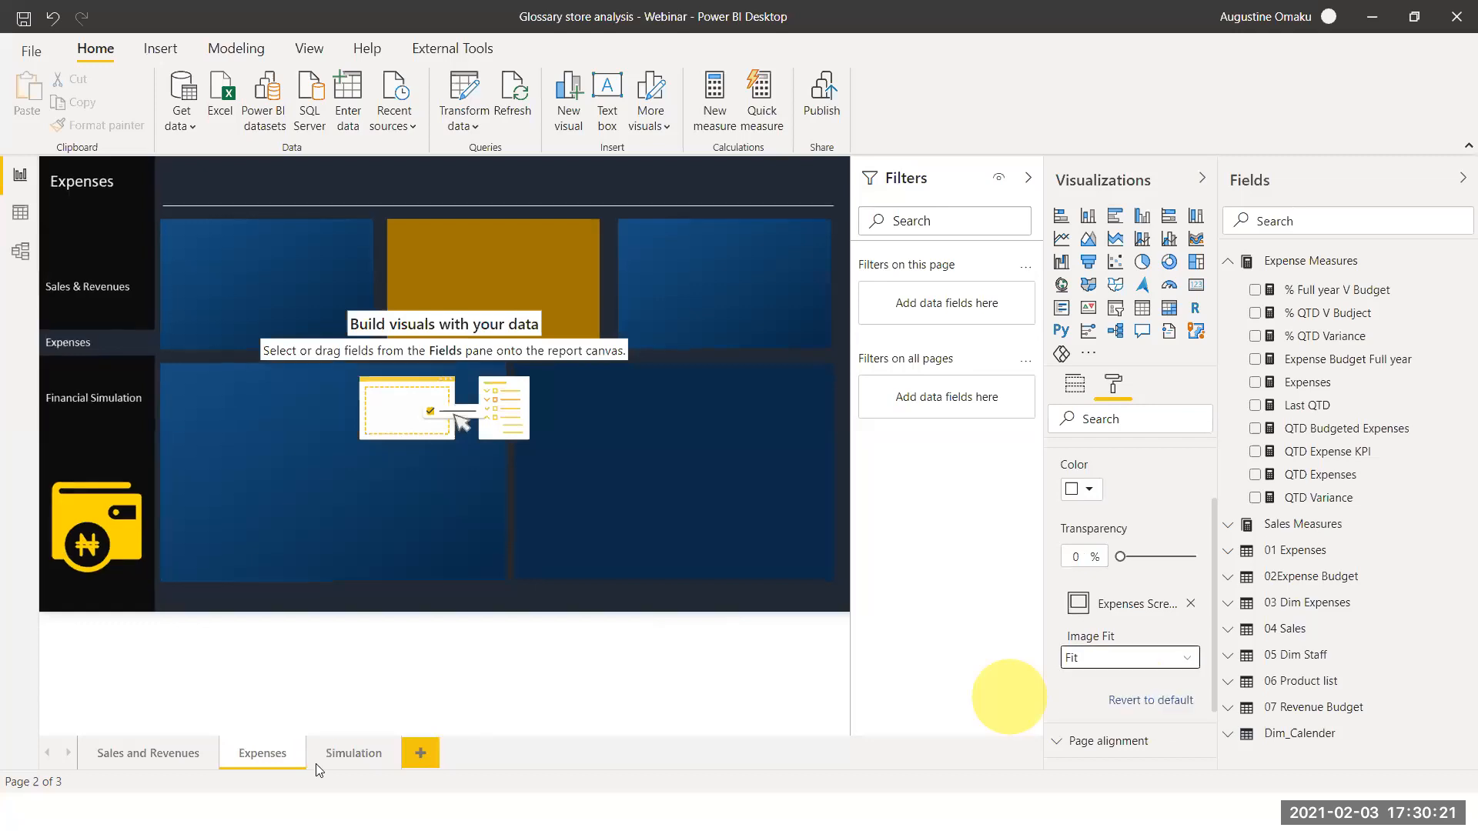
click(144, 750)
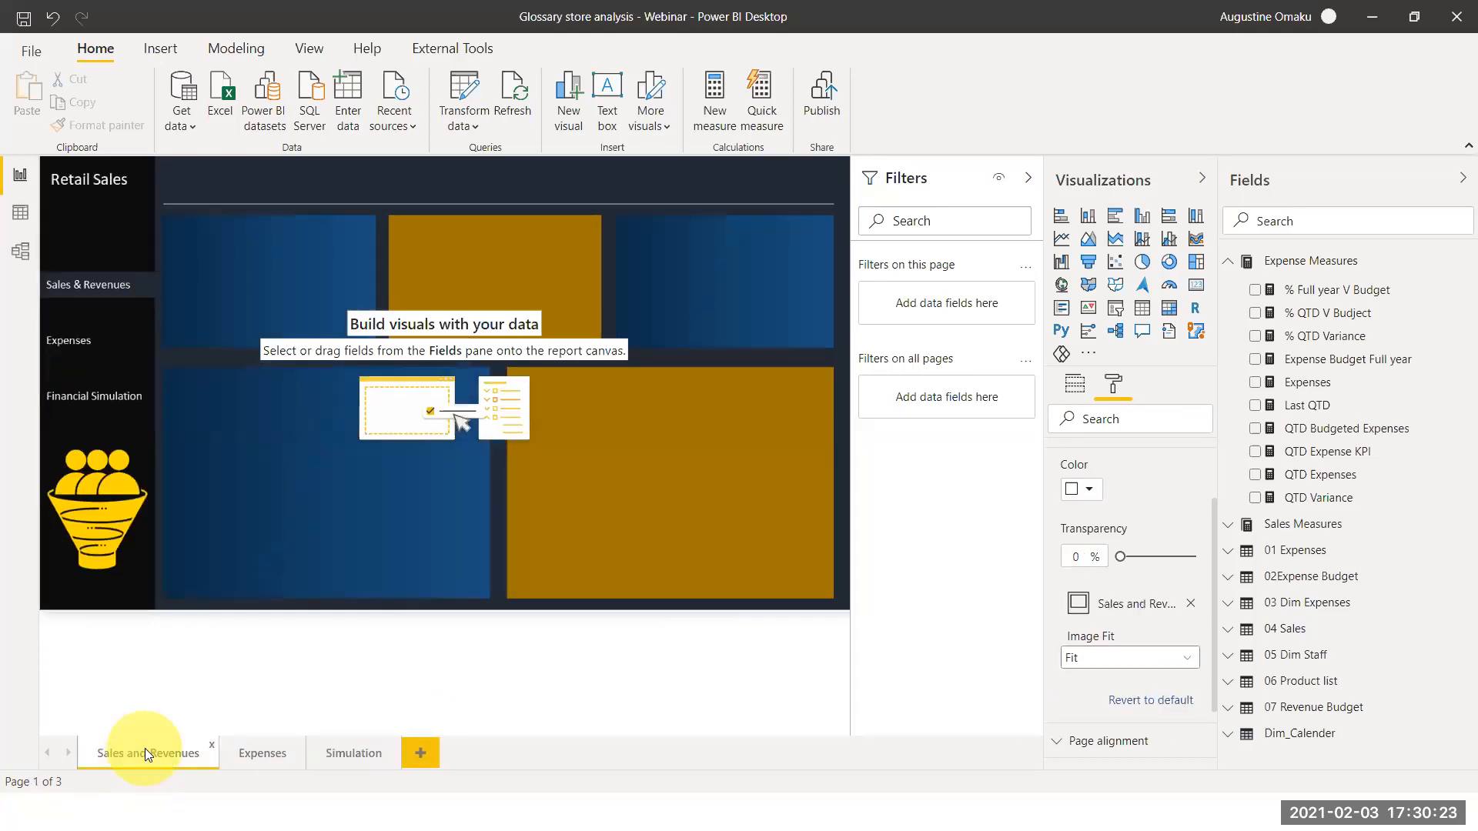
click(1118, 659)
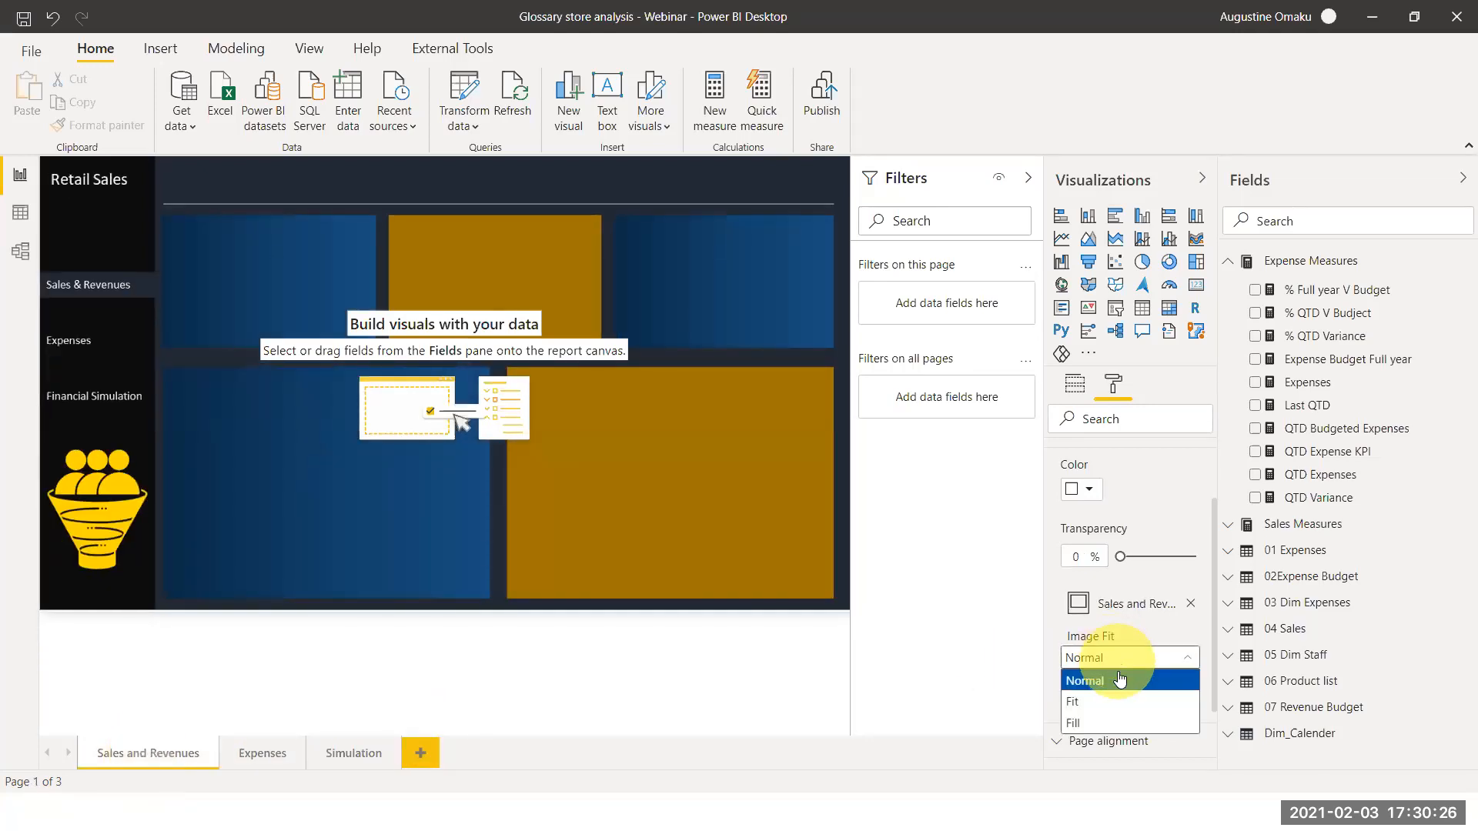
click(1122, 702)
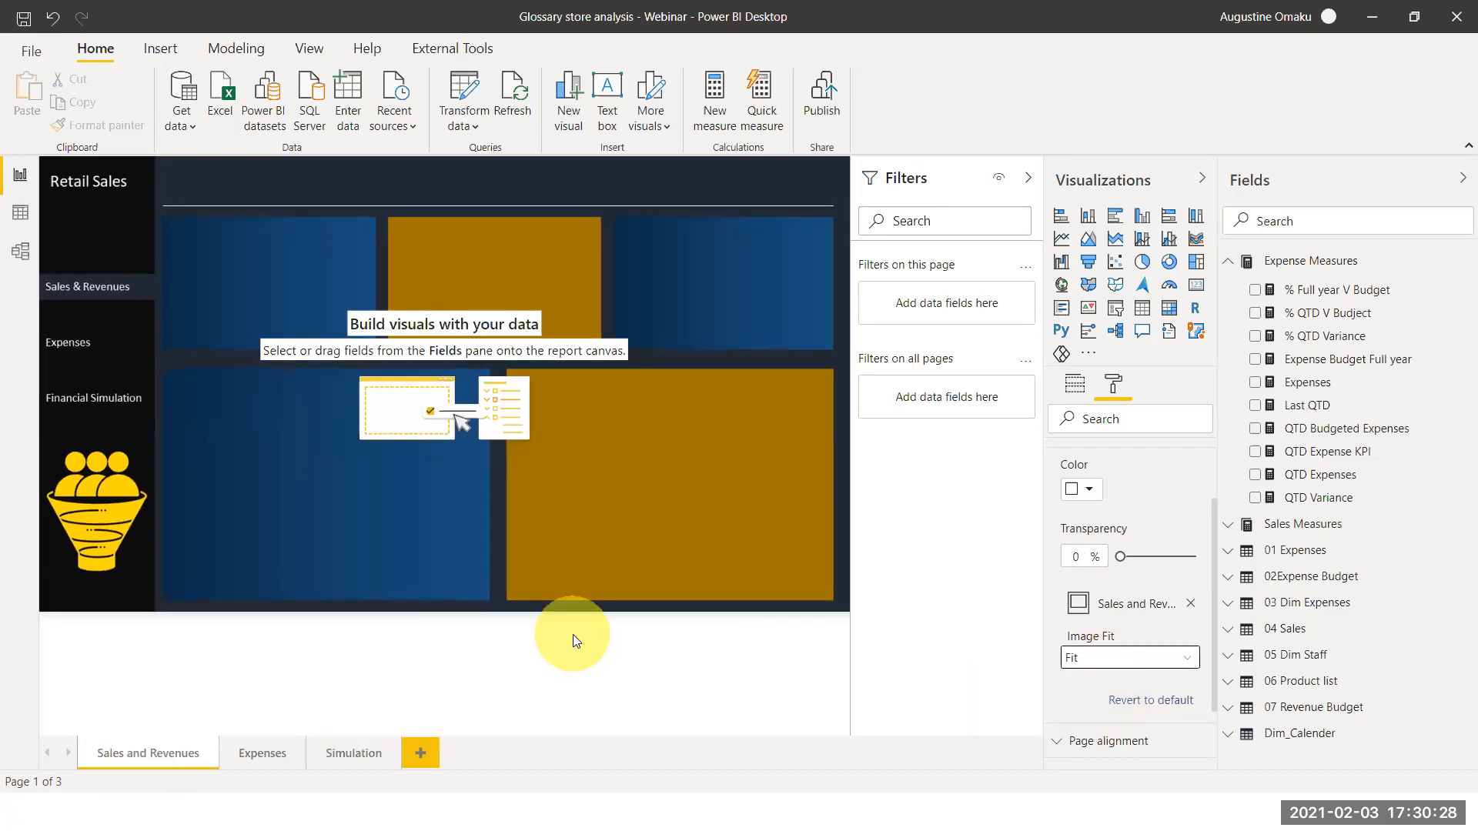